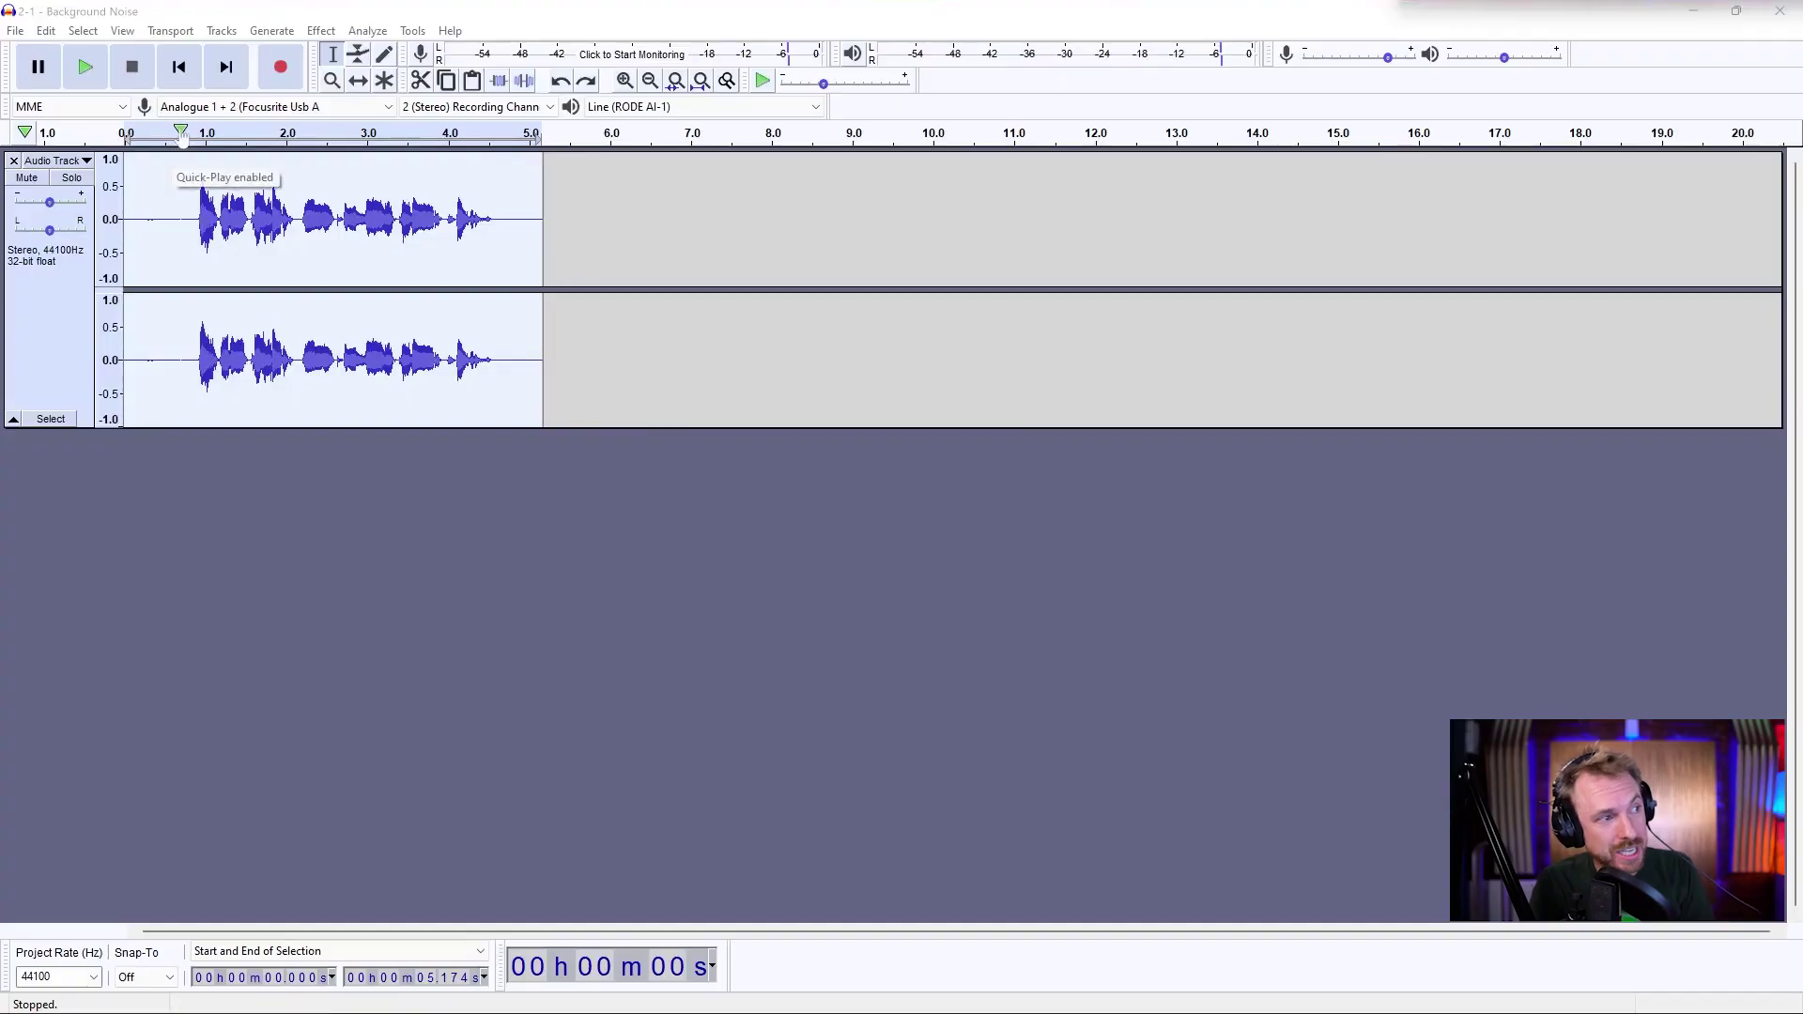
- Play back the voice recording and stop it
{"action": "left_click", "coordinate": [178, 128]}
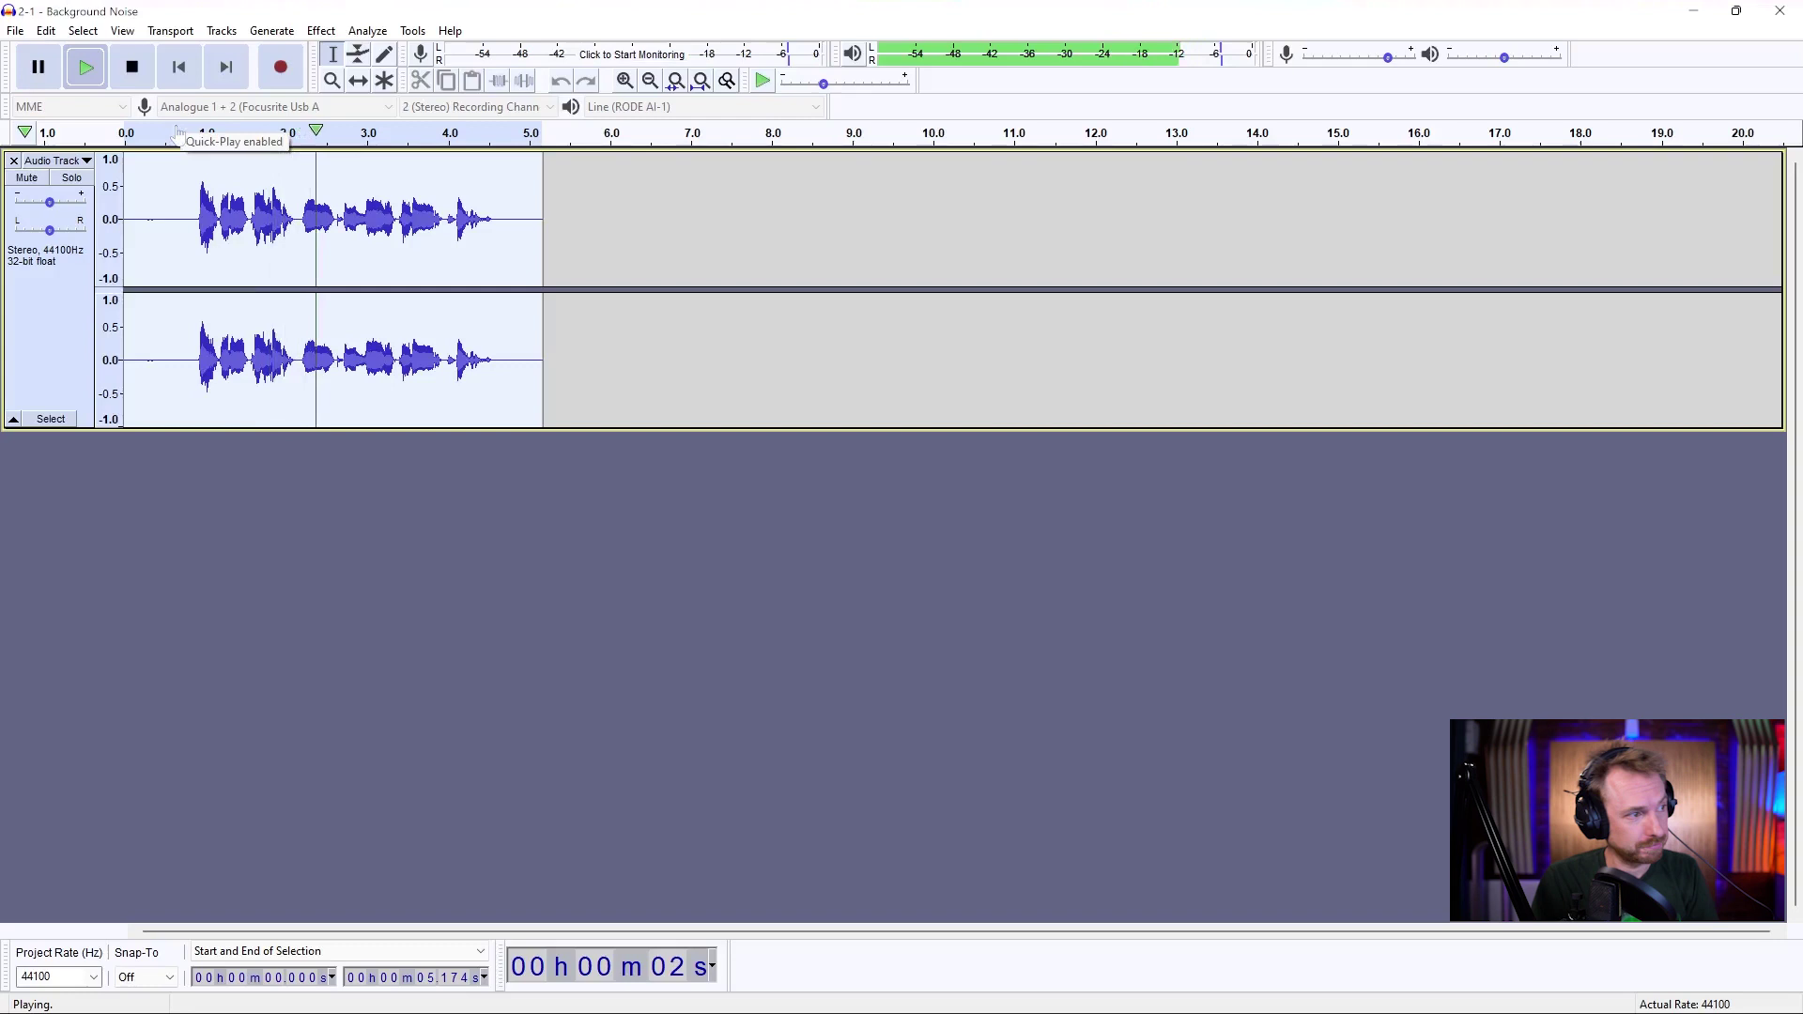
{"action": "left_click", "coordinate": [133, 68]}
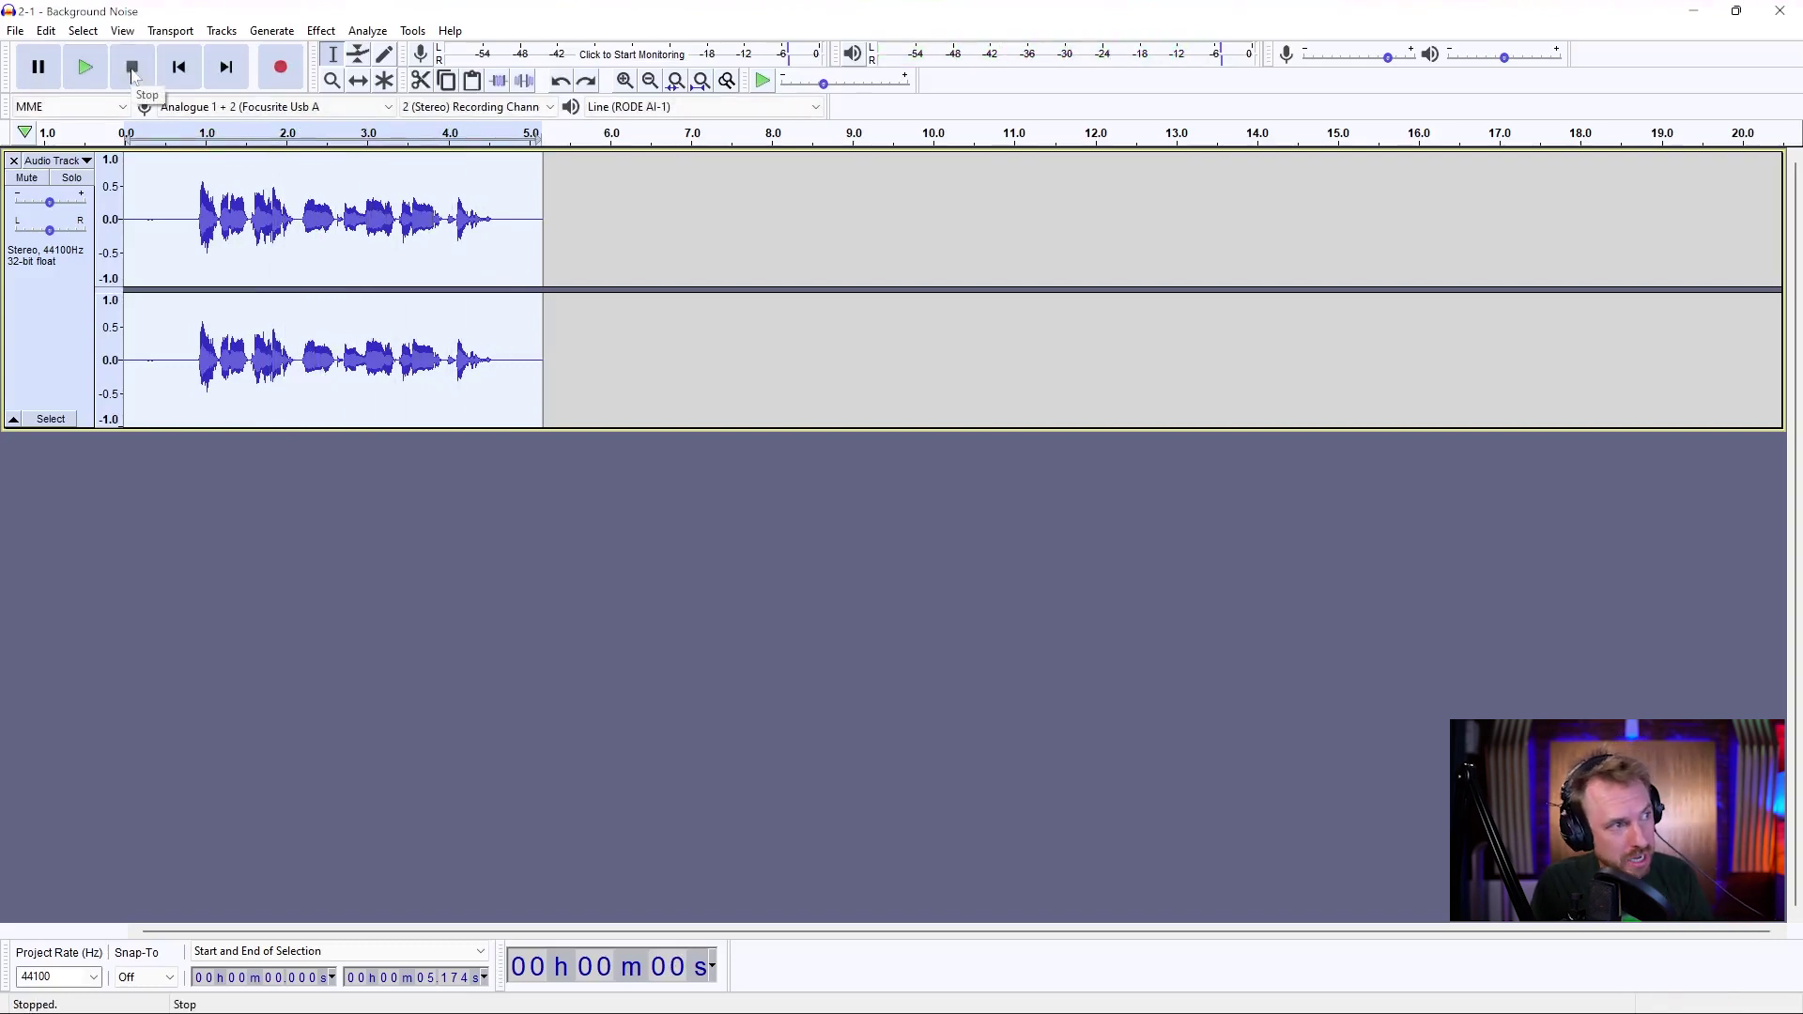
{"action": "left_click", "coordinate": [321, 31]}
{"action": "left_click", "coordinate": [262, 513]}
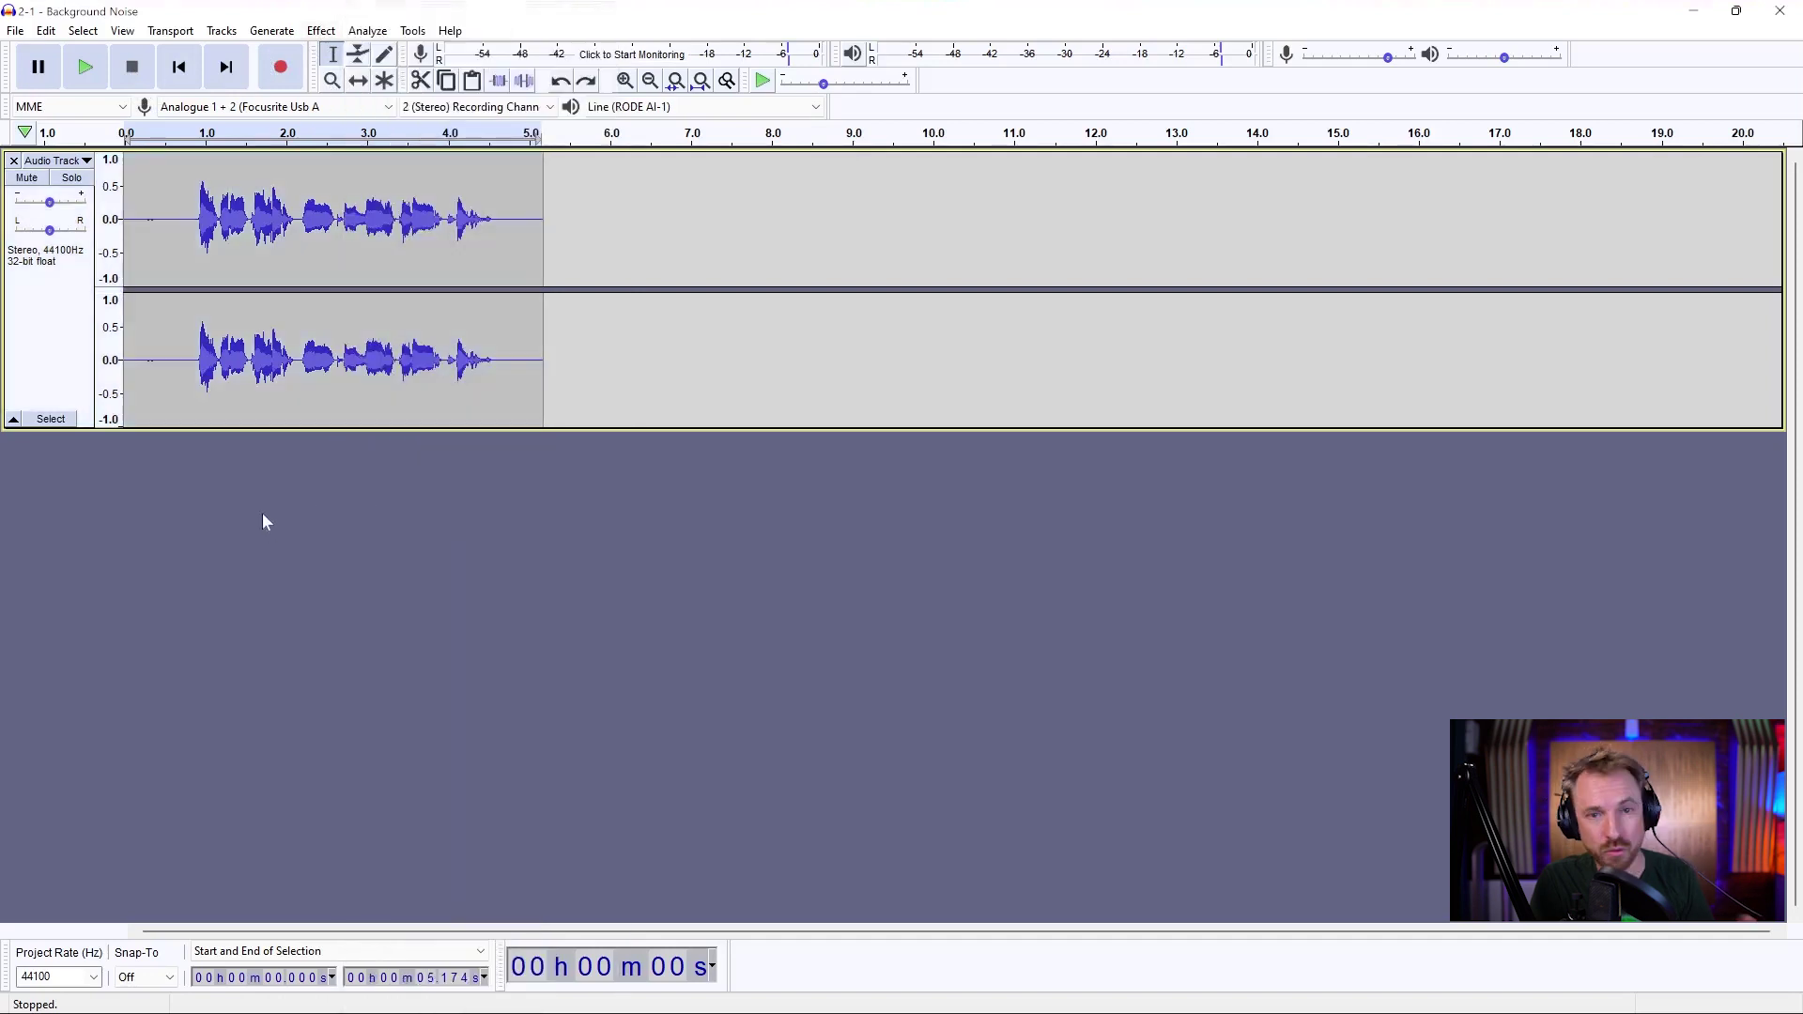
- In the Macros manager, add a new macro called 'Mike Voice'
{"action": "left_click", "coordinate": [412, 31]}
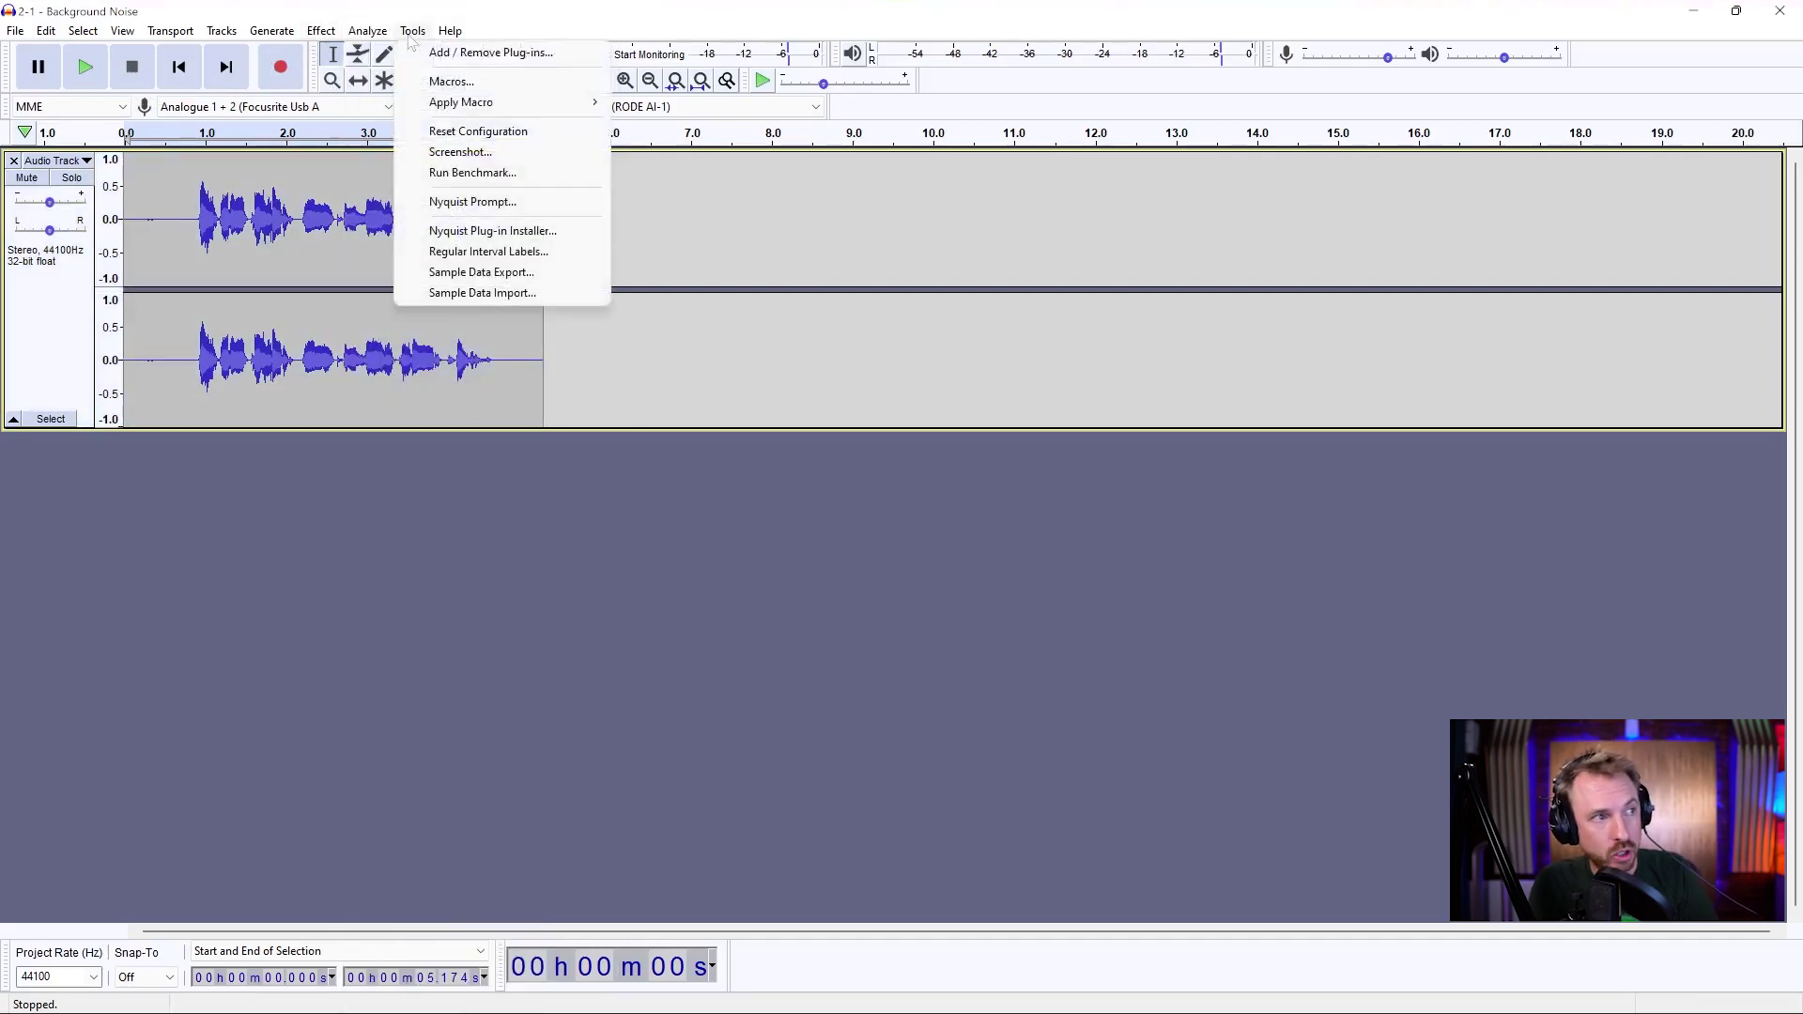
{"action": "left_click", "coordinate": [440, 82]}
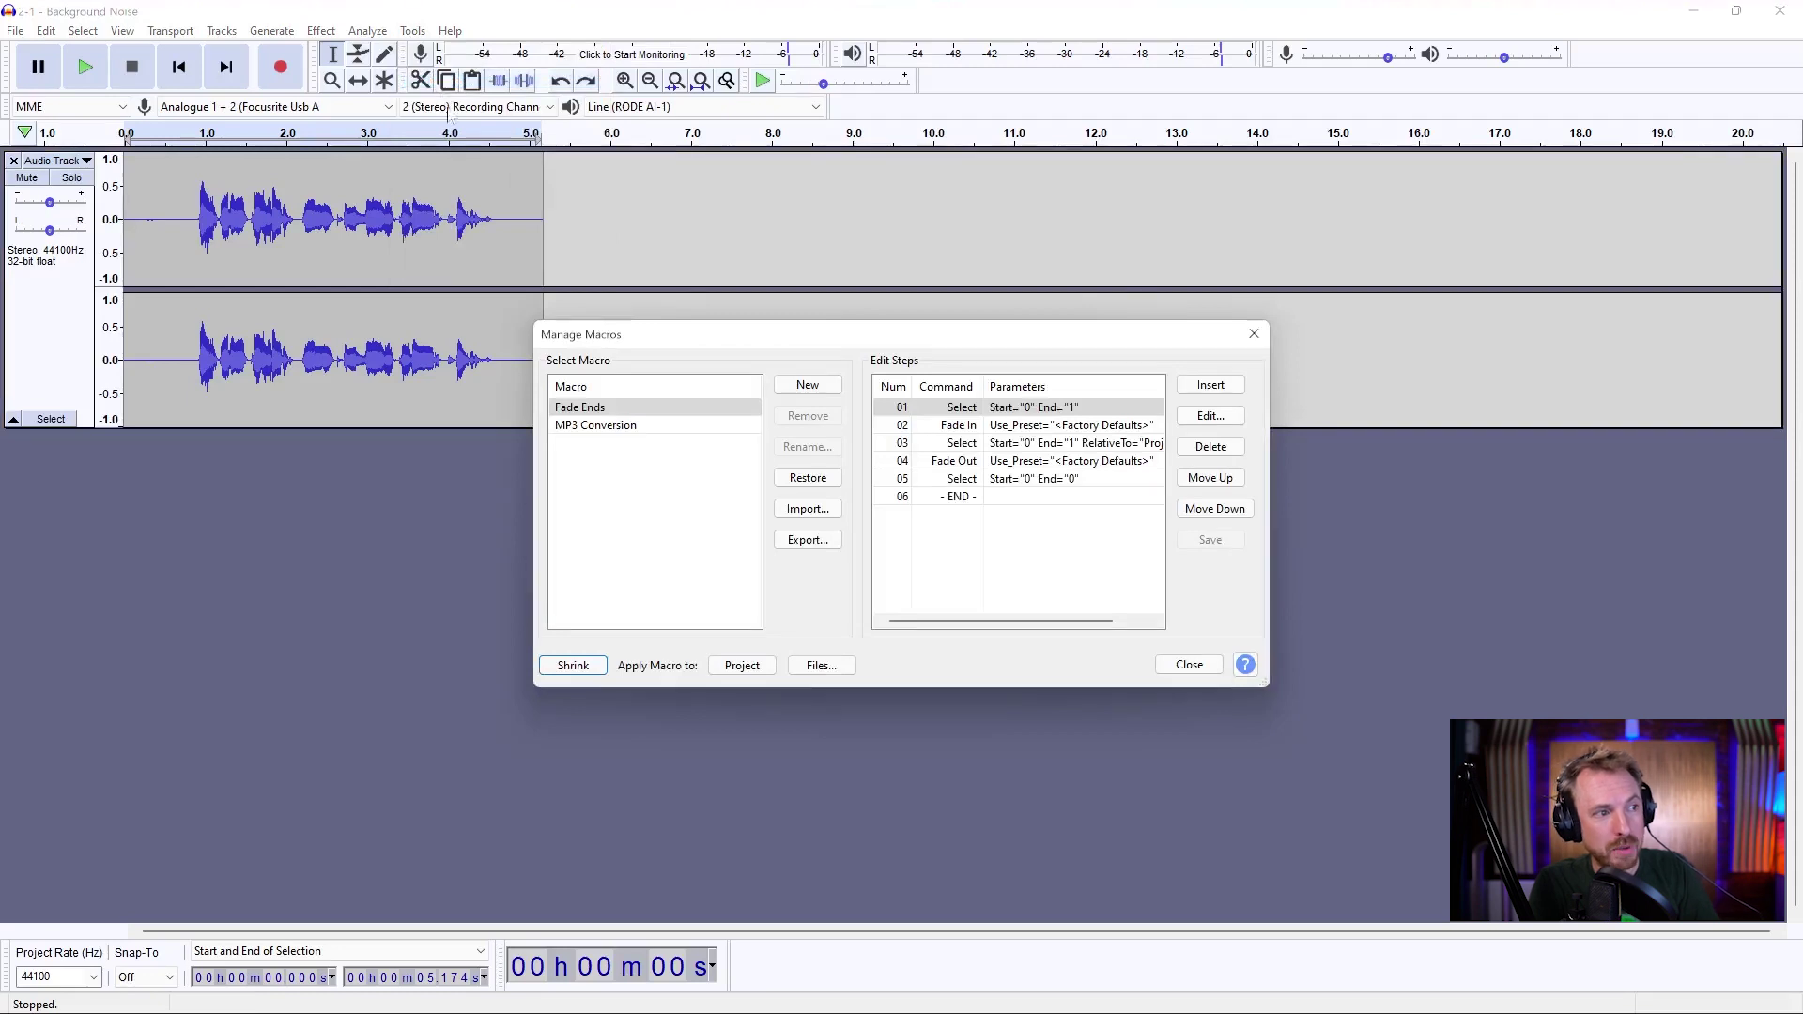
{"action": "left_click", "coordinate": [810, 387]}
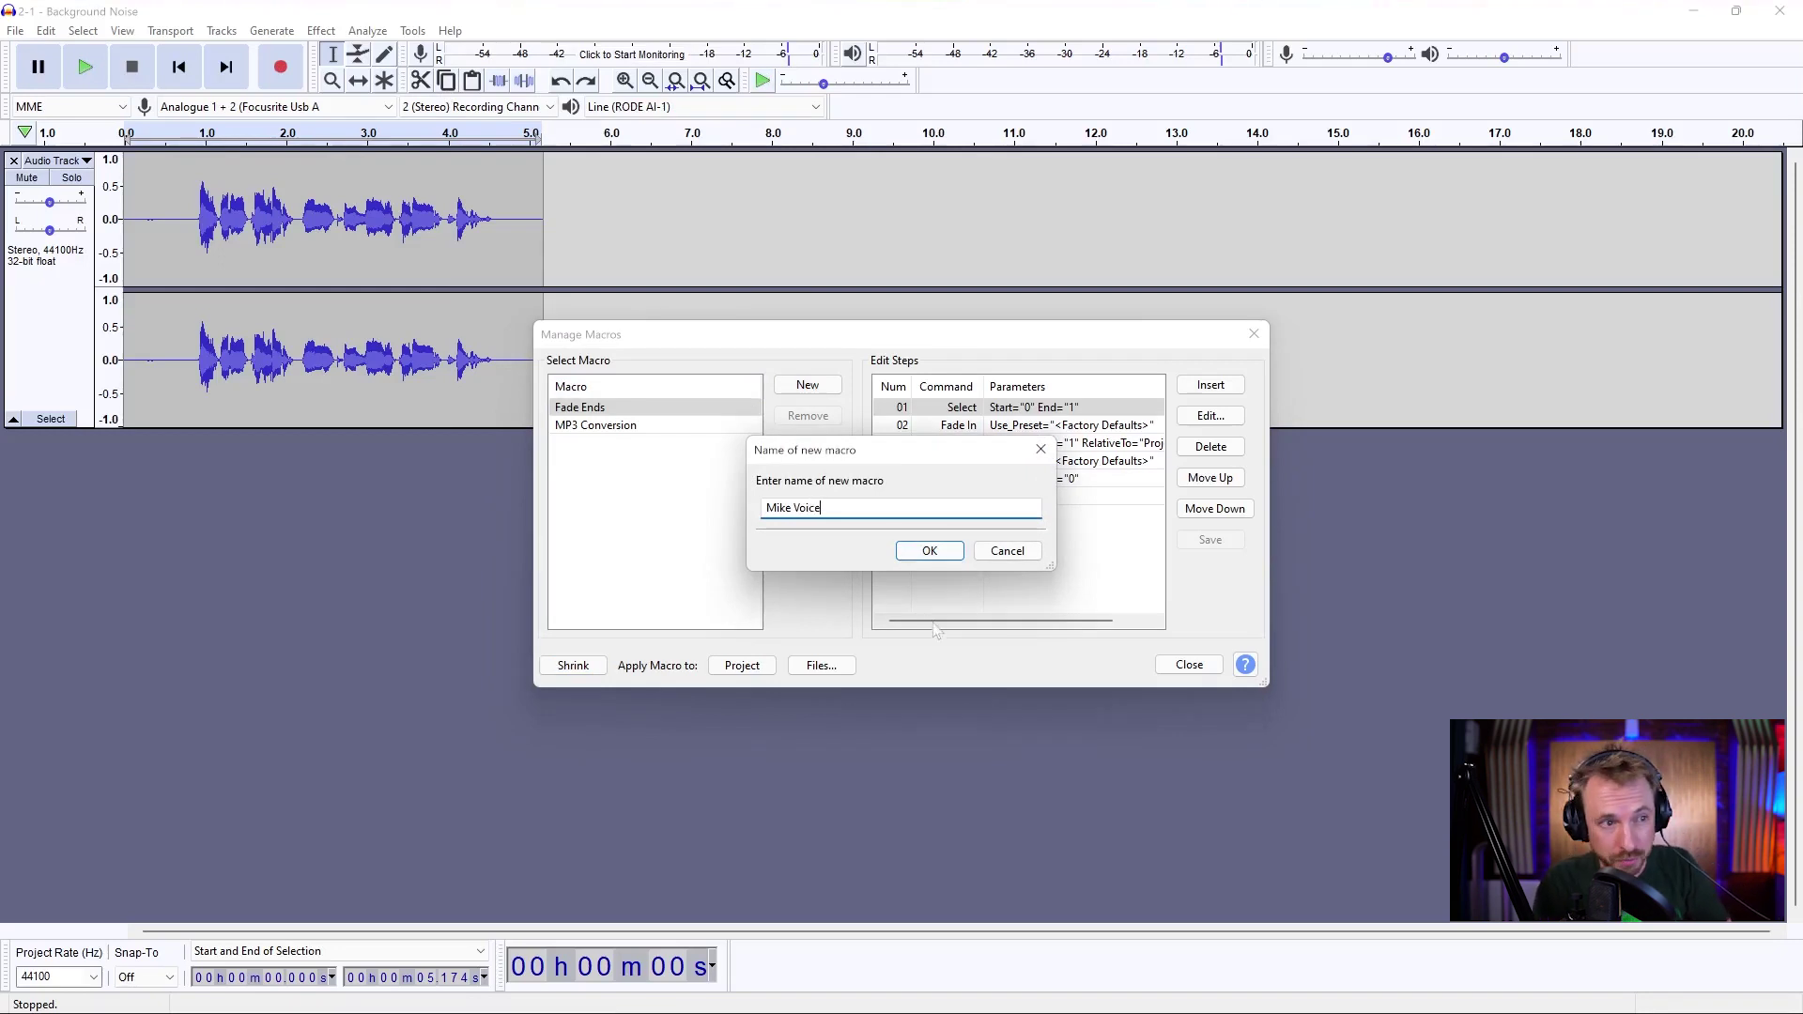
{"action": "left_click", "coordinate": [929, 551]}
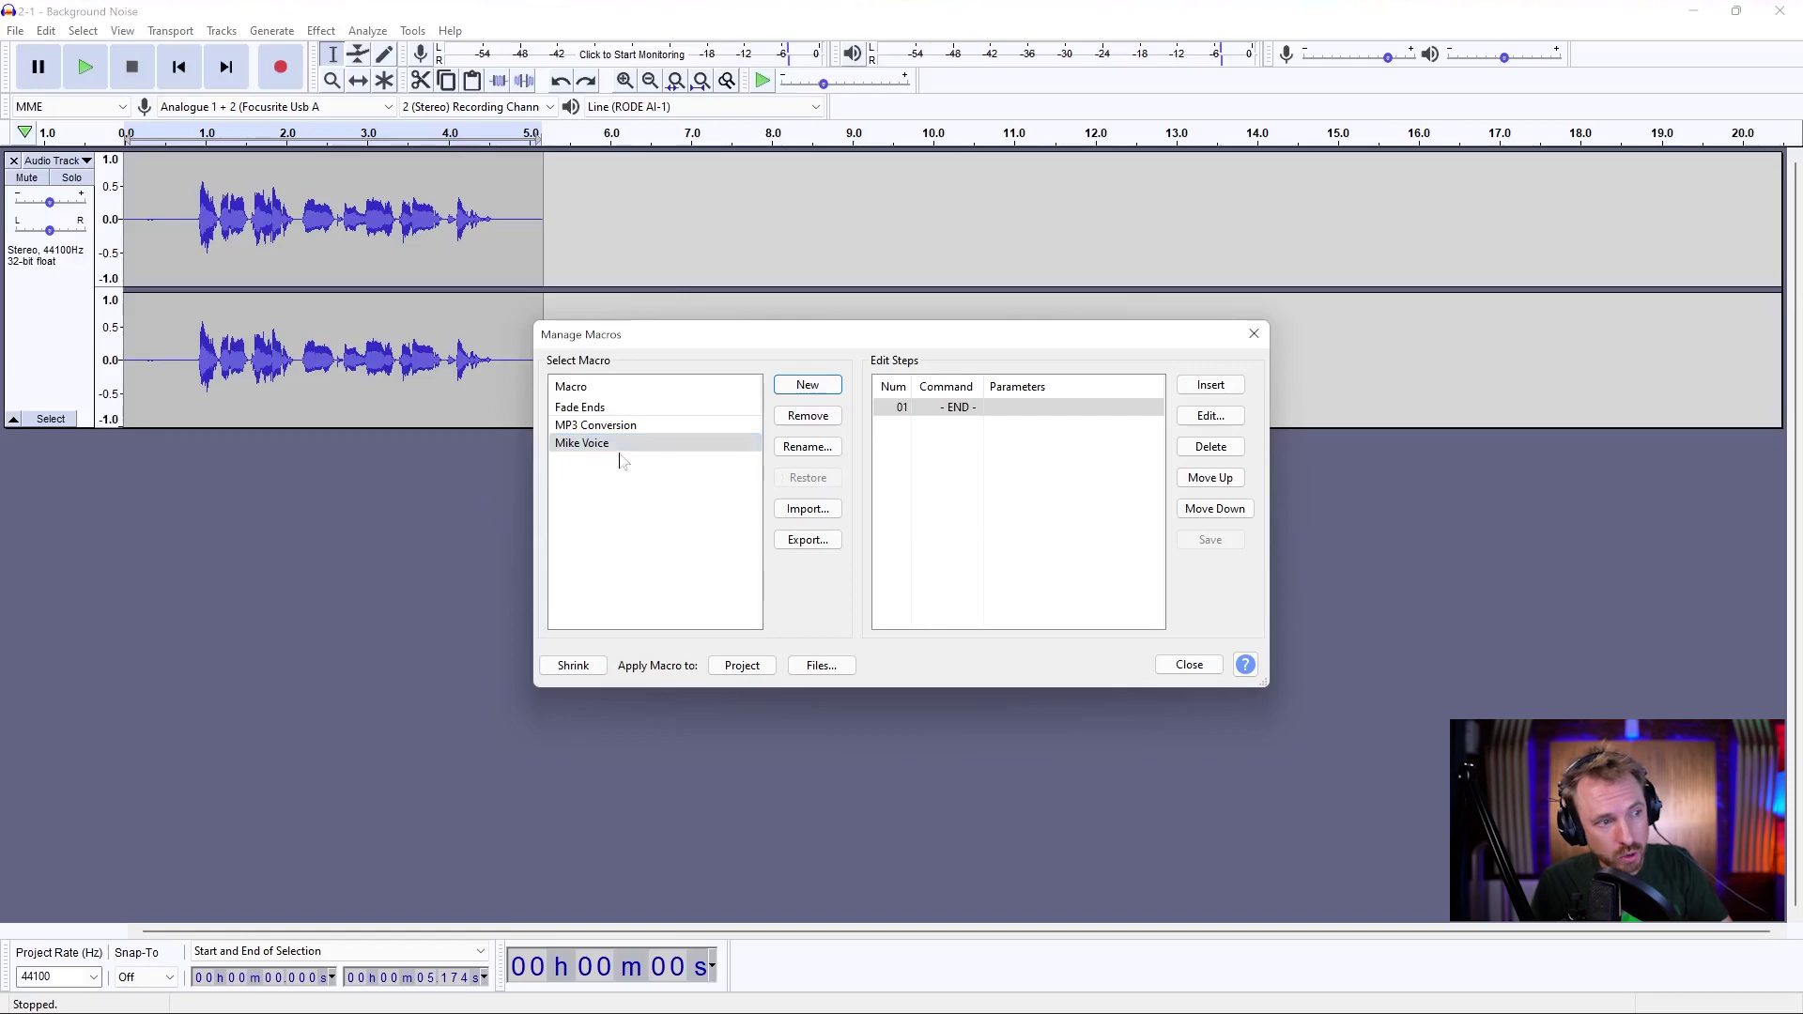
- Insert a Filter Curve EQ step into Mike Voice, keeping its 100 Hz low-cut curve
{"action": "left_click", "coordinate": [1185, 389]}
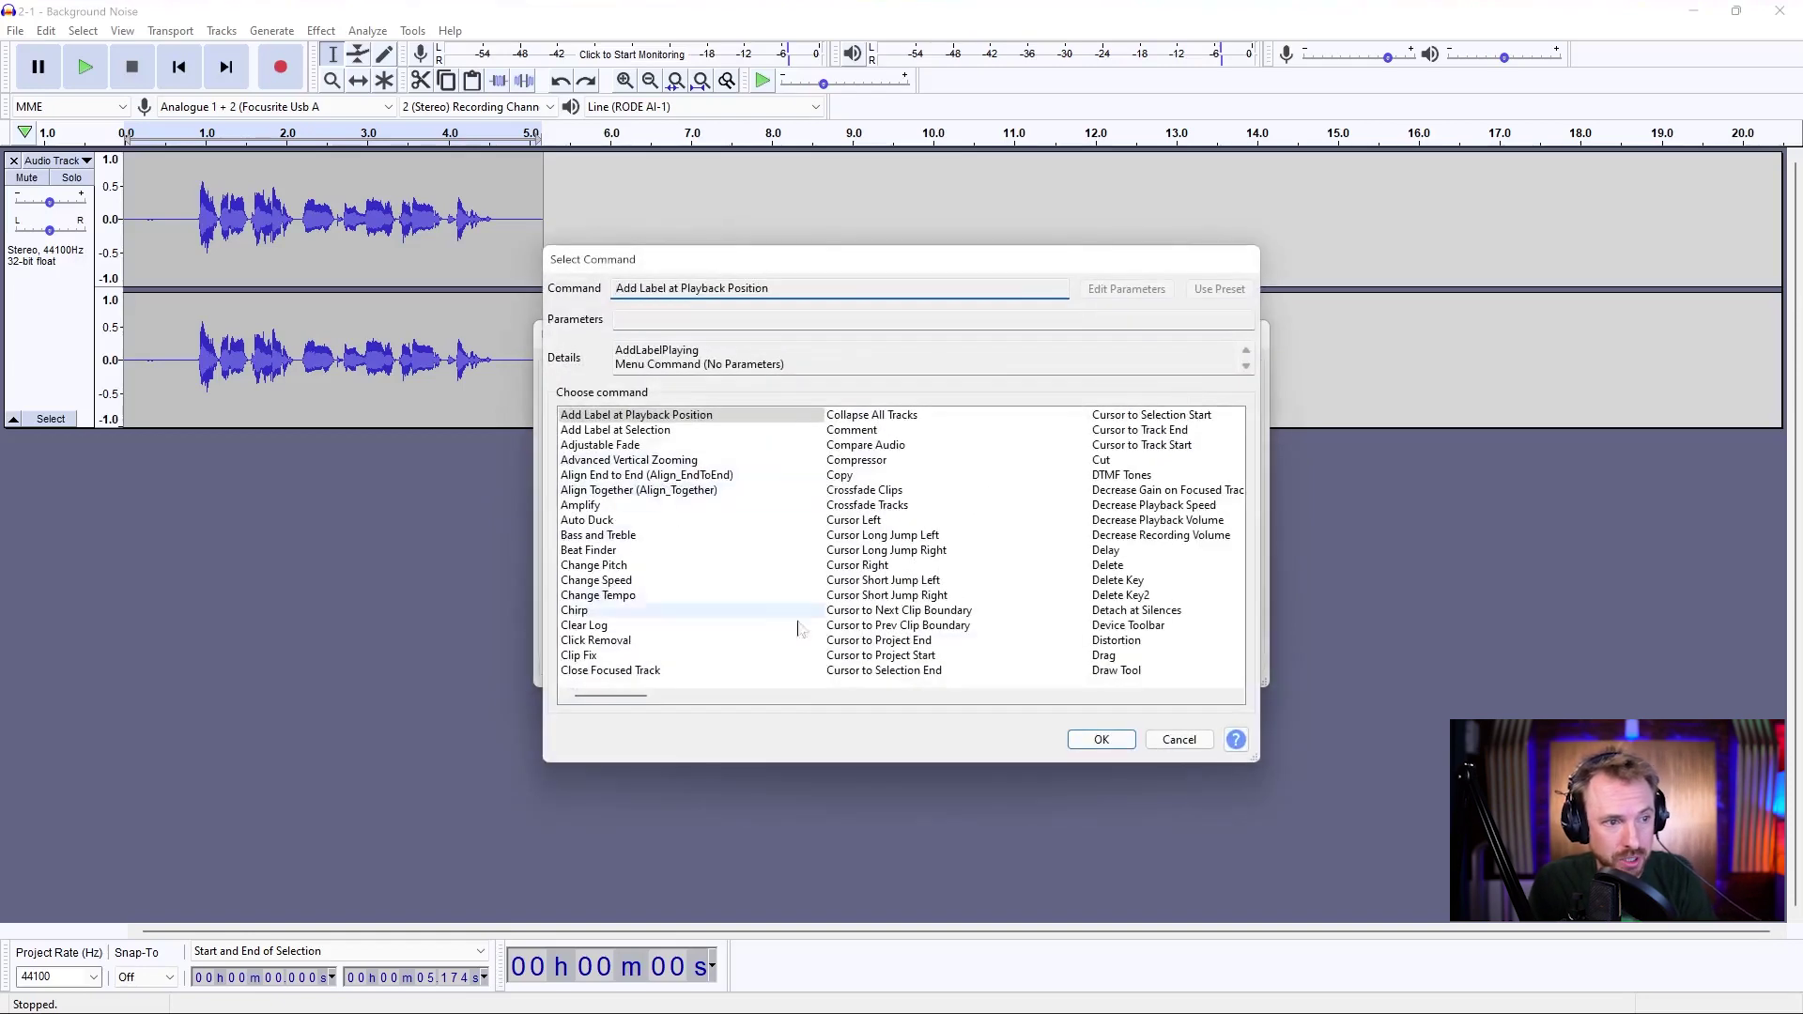
{"action": "left_click", "coordinate": [955, 695]}
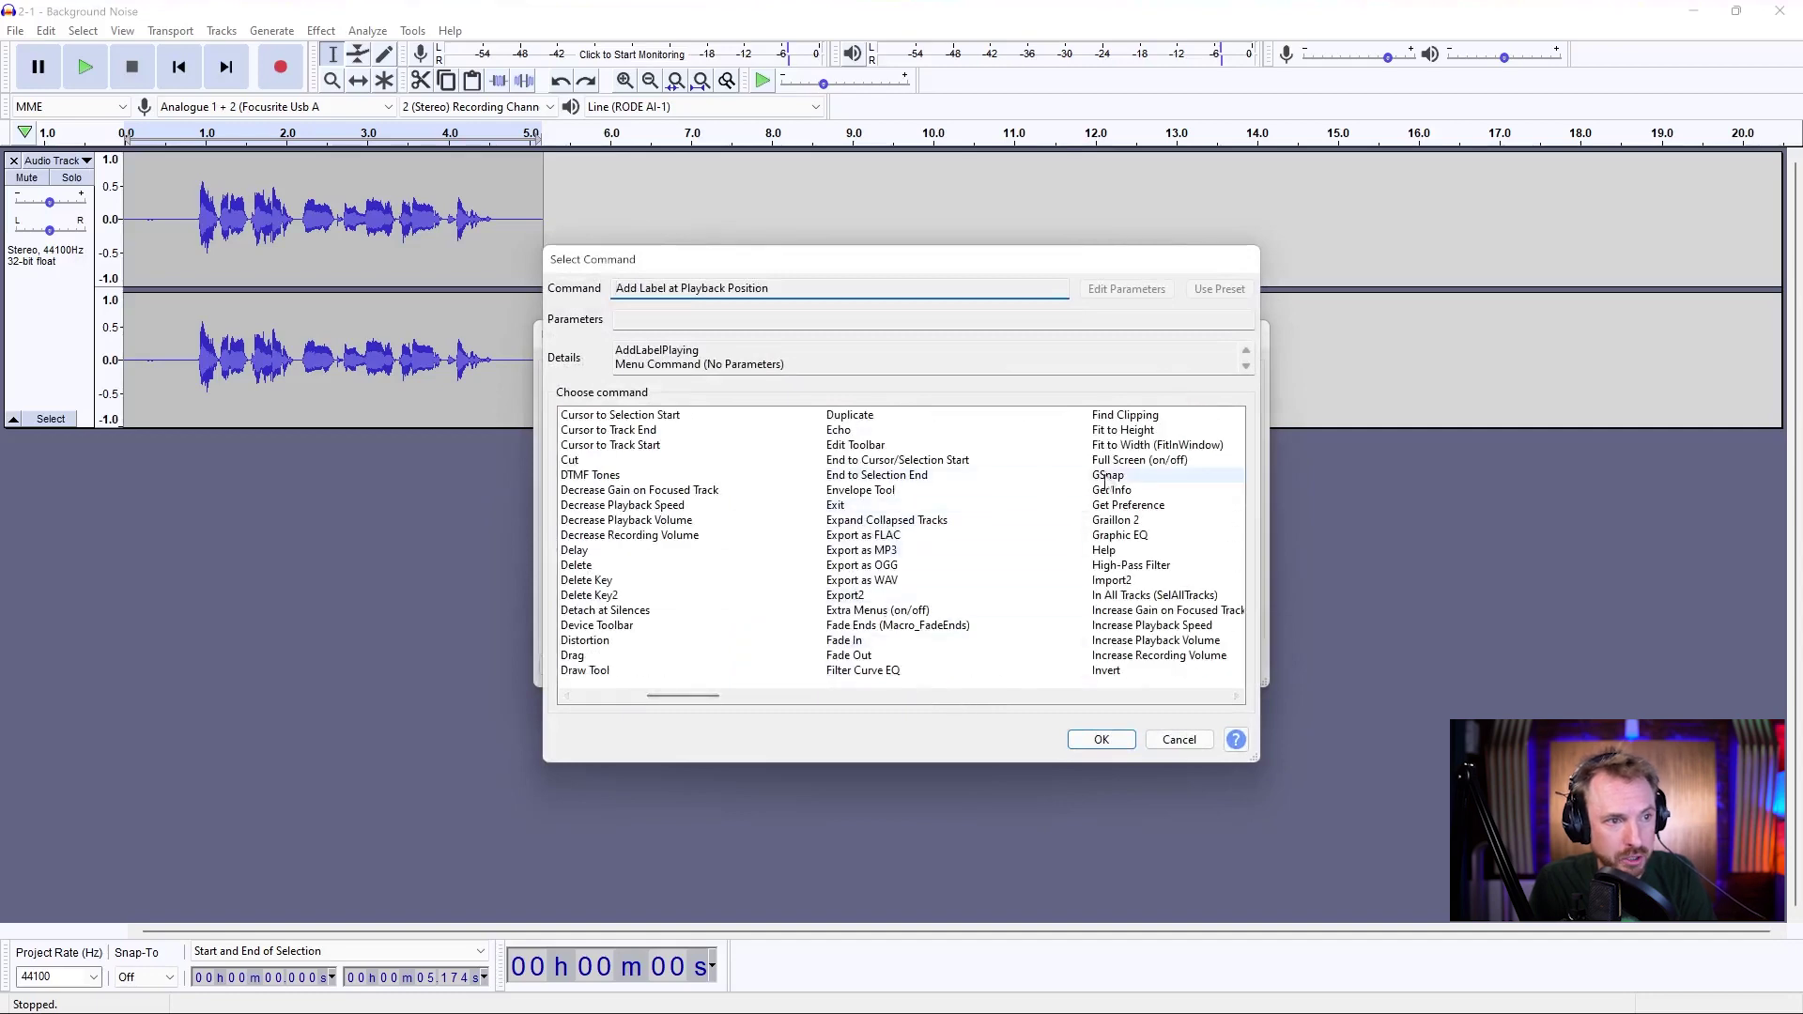
{"action": "left_click", "coordinate": [902, 670]}
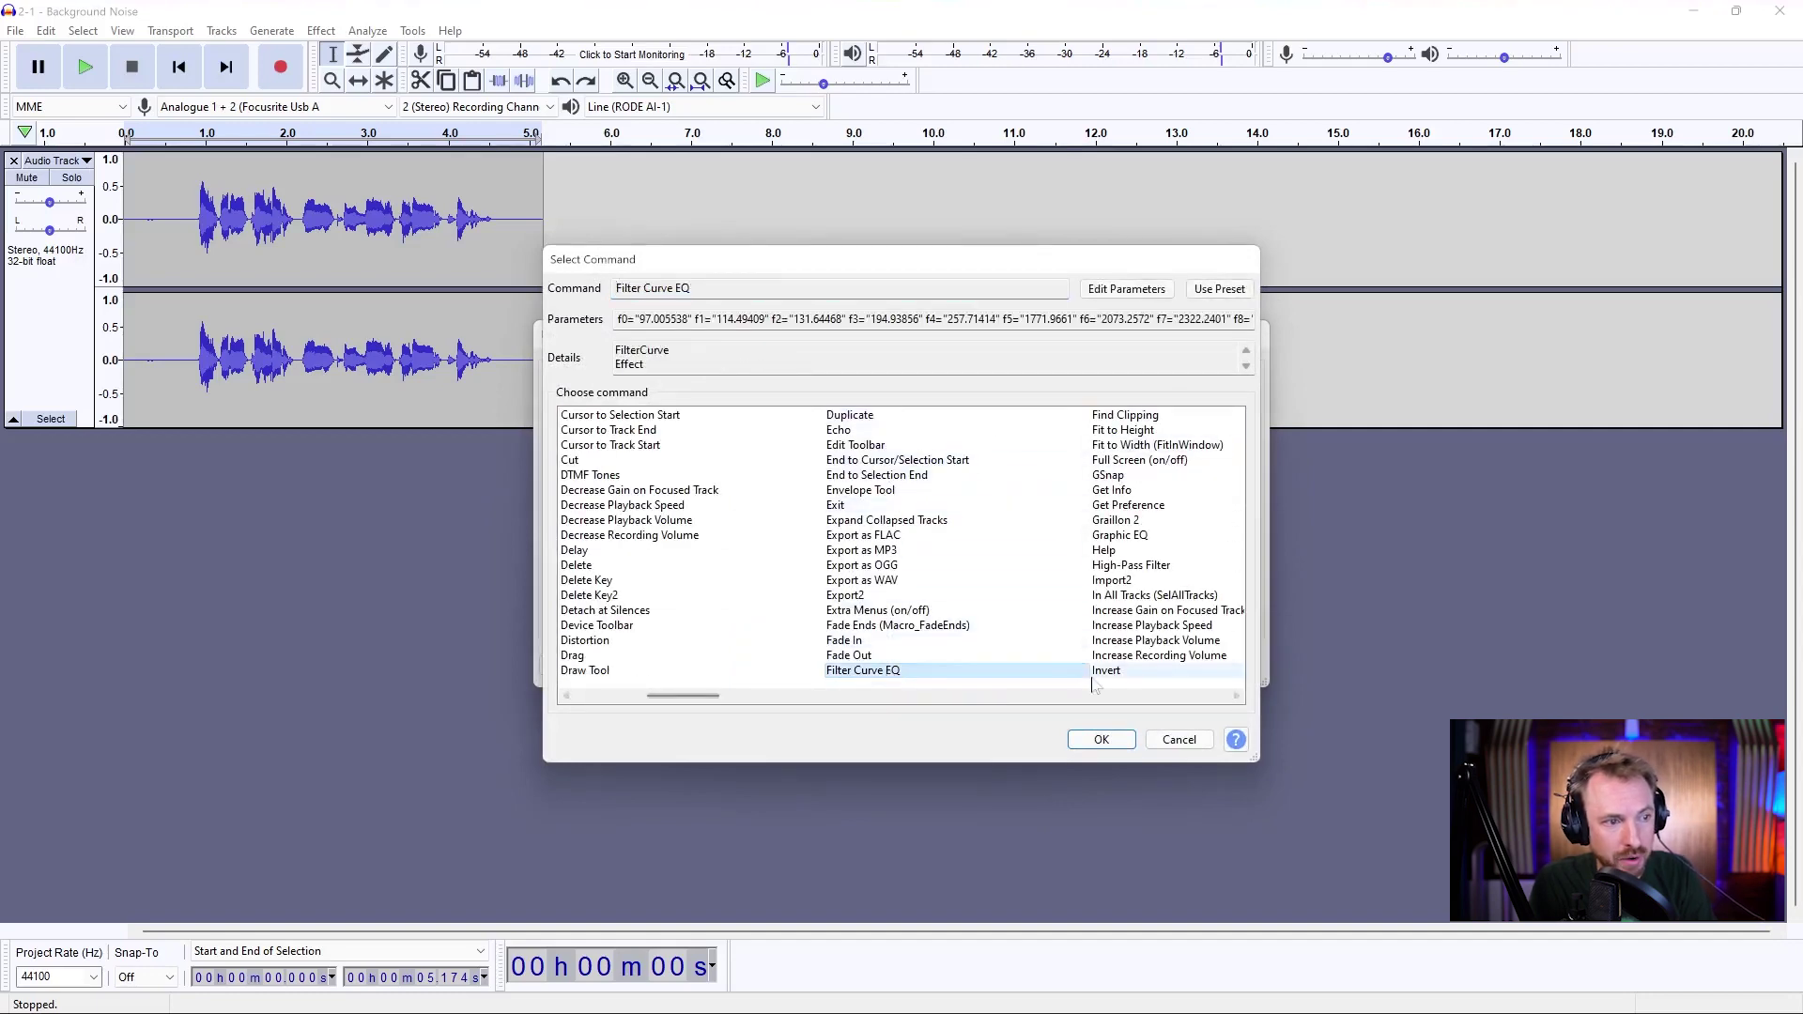
{"action": "left_click", "coordinate": [1094, 740]}
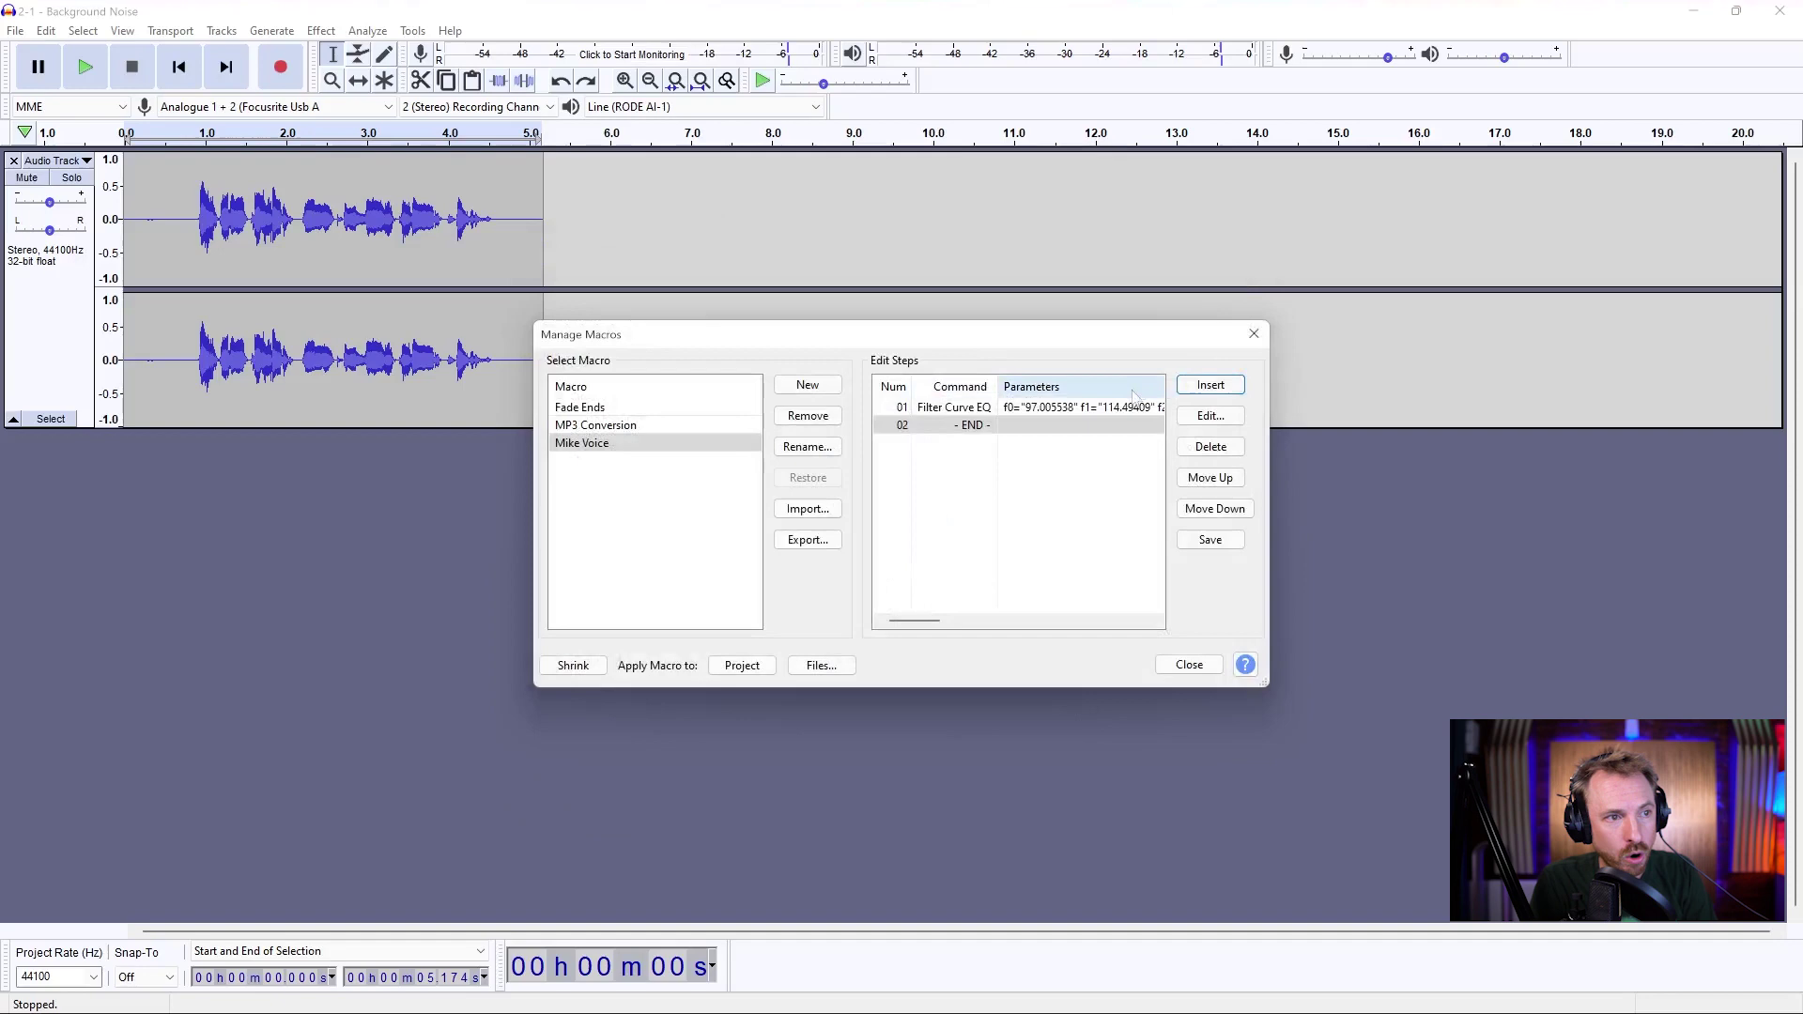
{"action": "left_click", "coordinate": [1211, 415]}
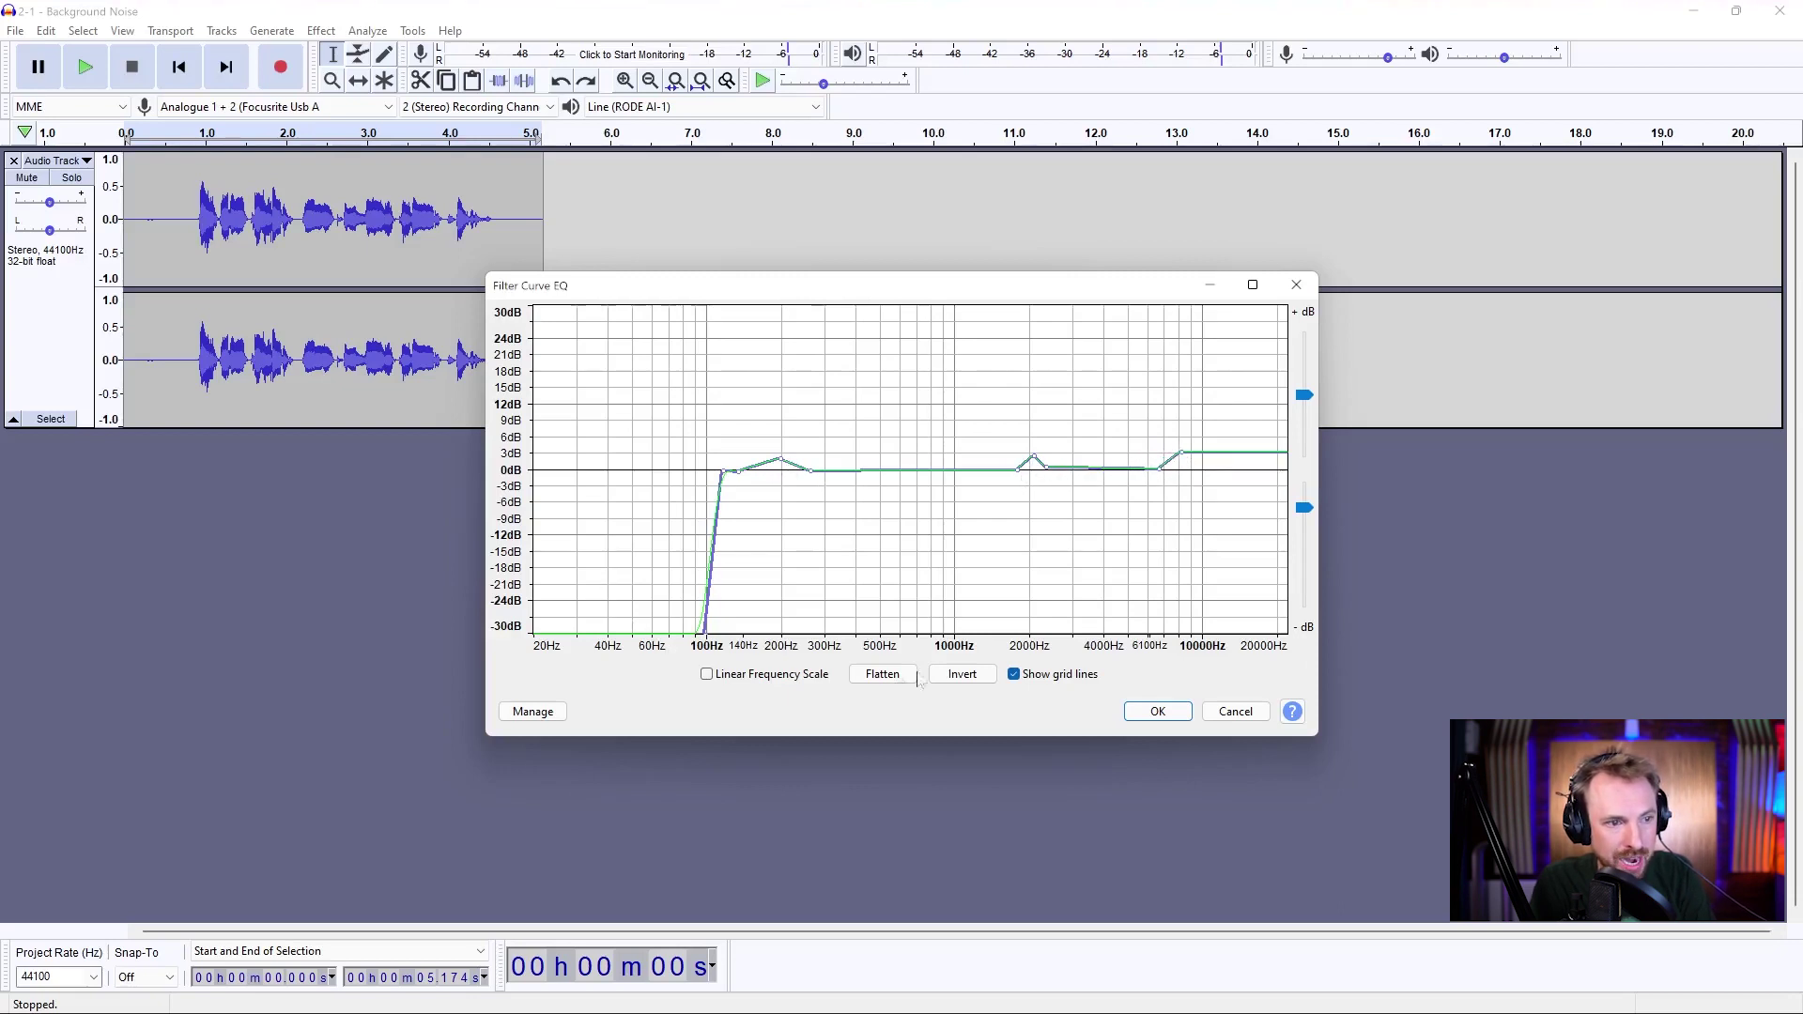
{"action": "left_click", "coordinate": [1159, 719]}
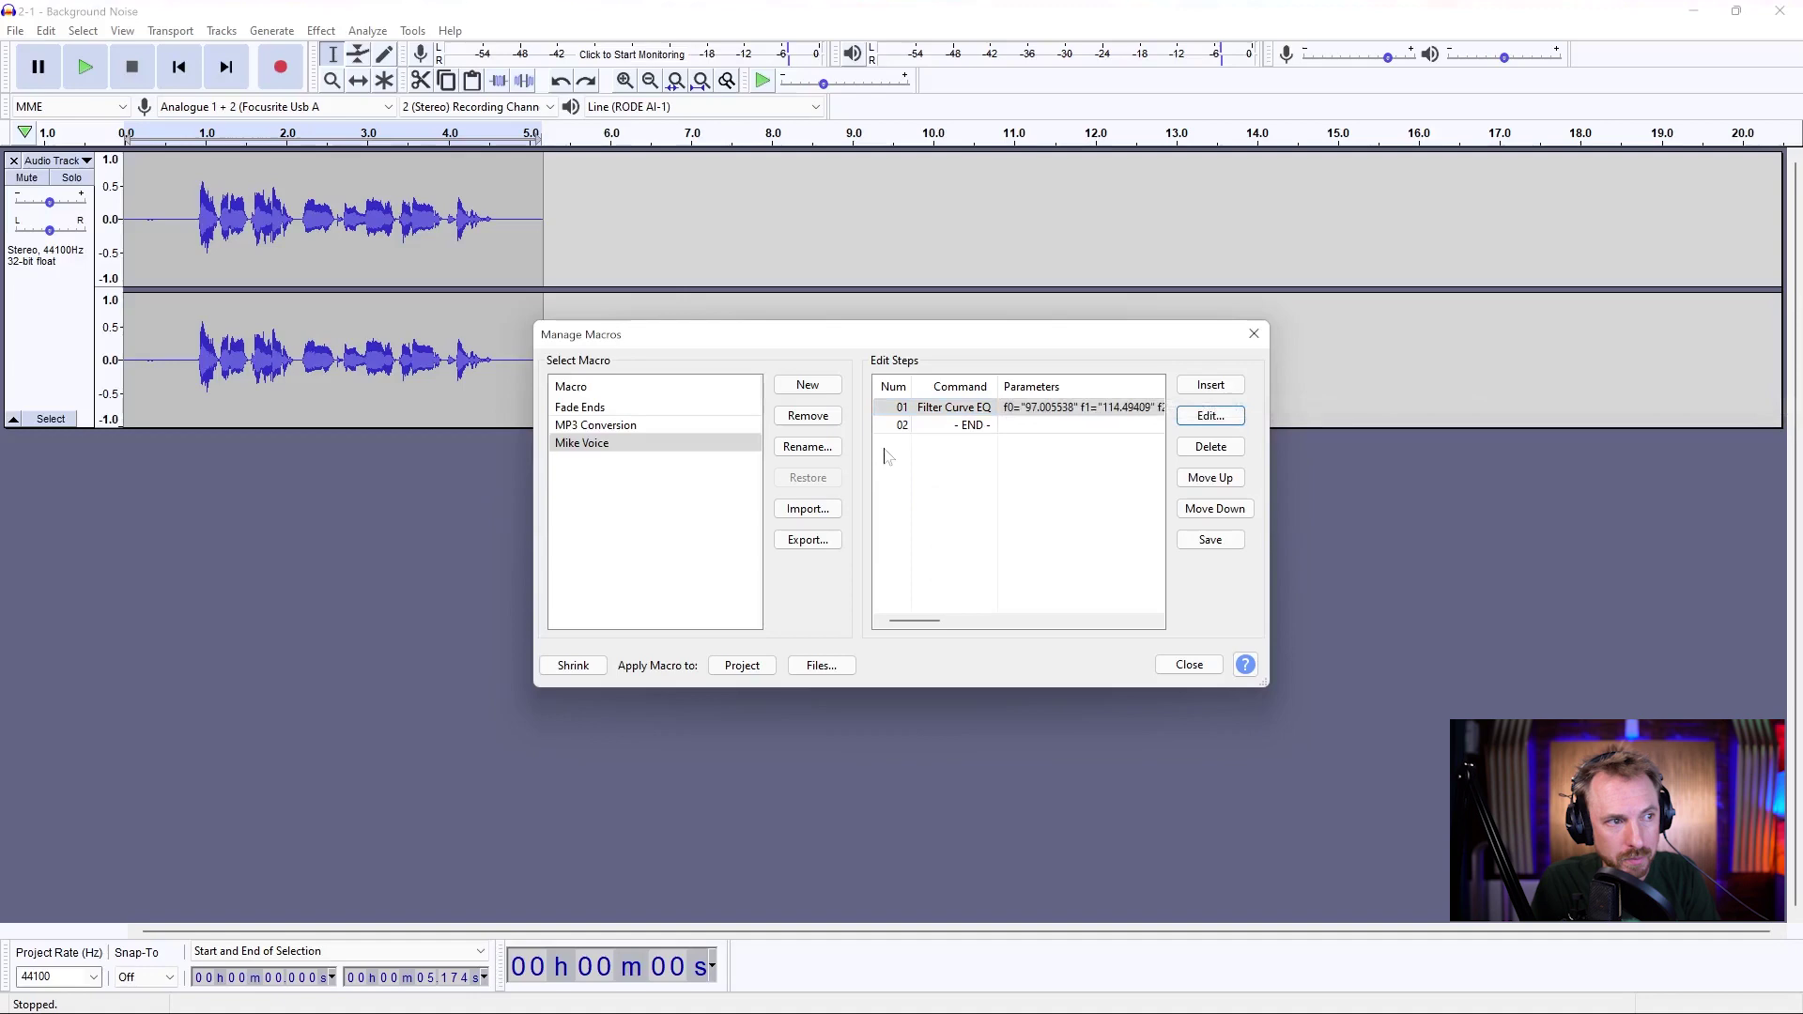
- Insert a Compressor step and check the Filter Curve EQ settings without changing them
{"action": "left_click", "coordinate": [1194, 389]}
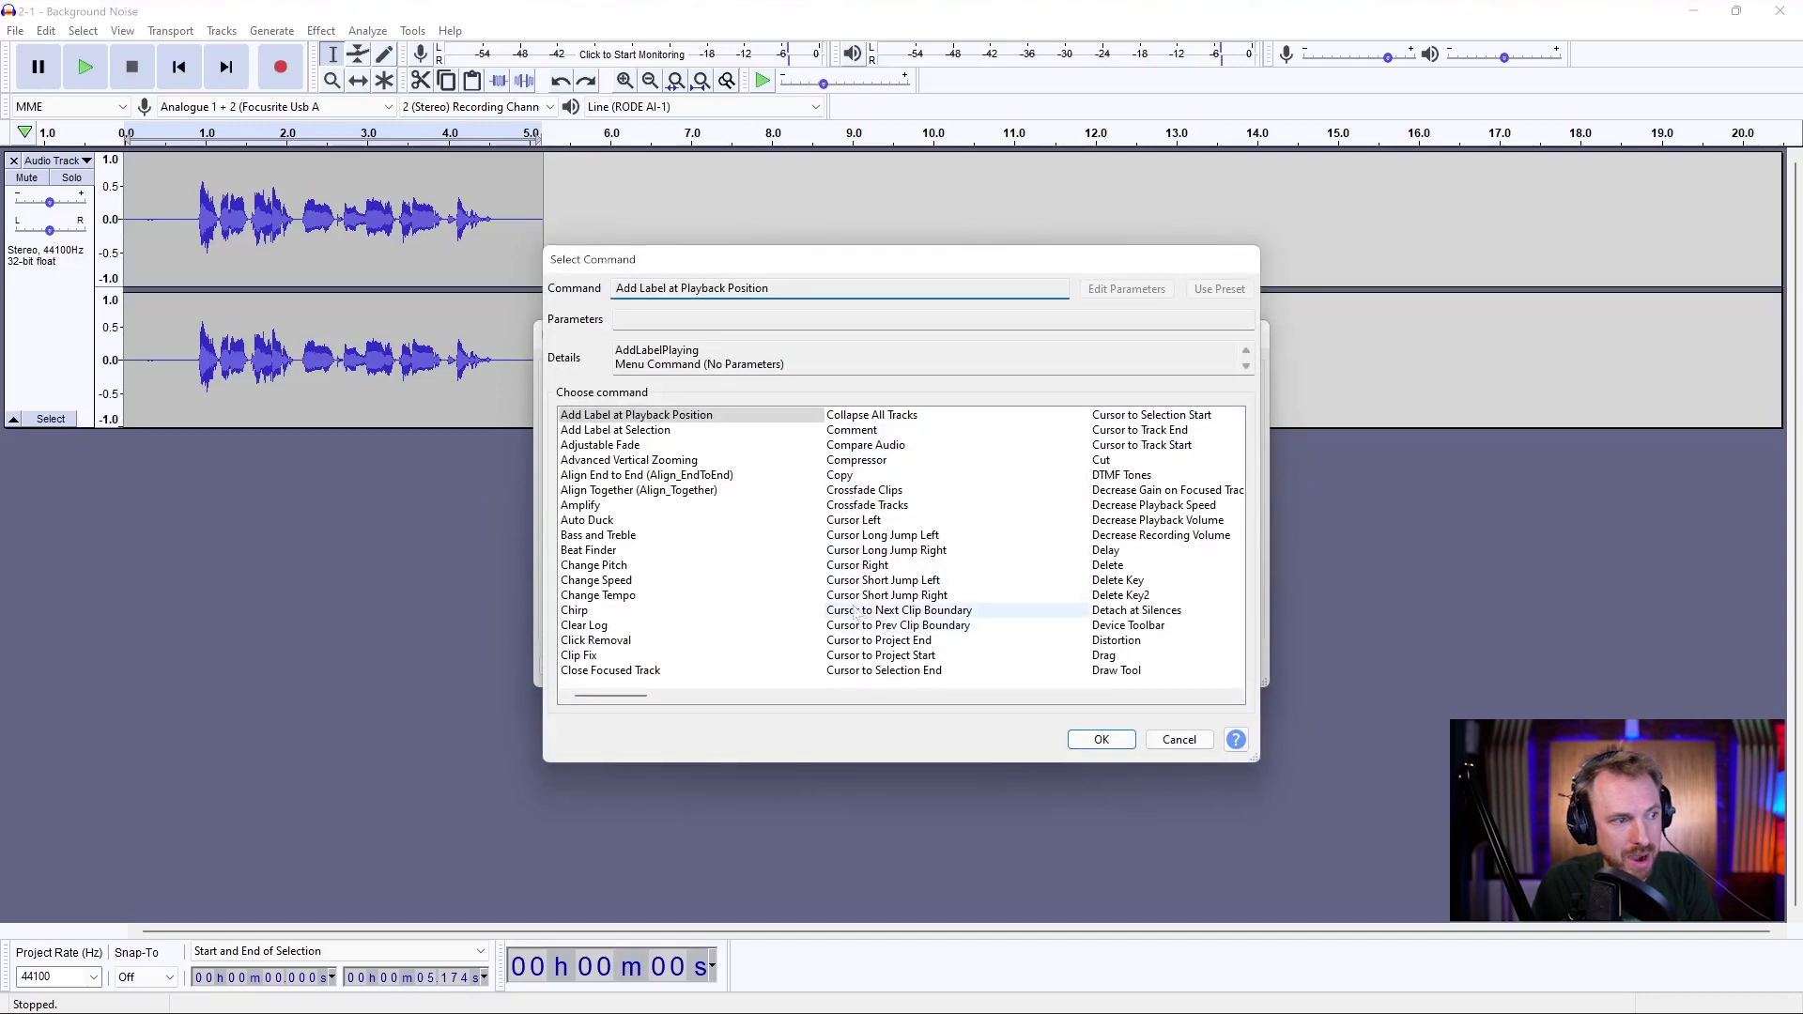
{"action": "left_click", "coordinate": [909, 462]}
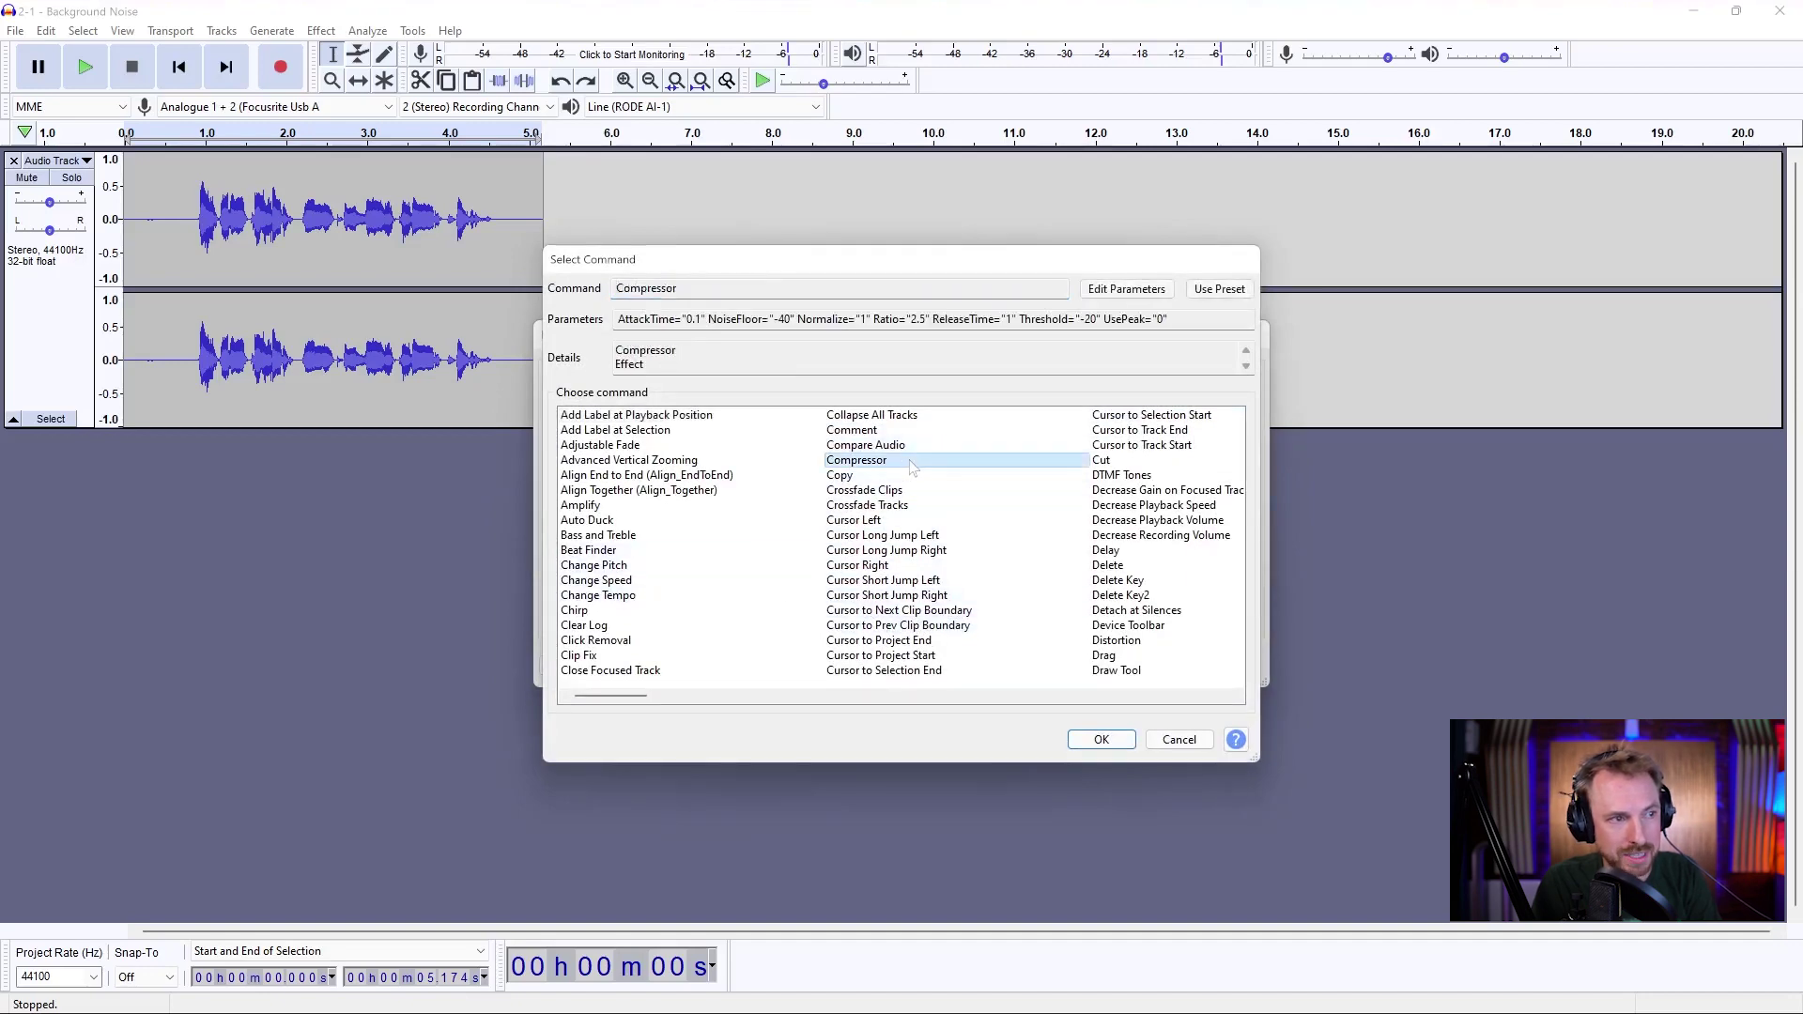
{"action": "left_click", "coordinate": [1092, 744]}
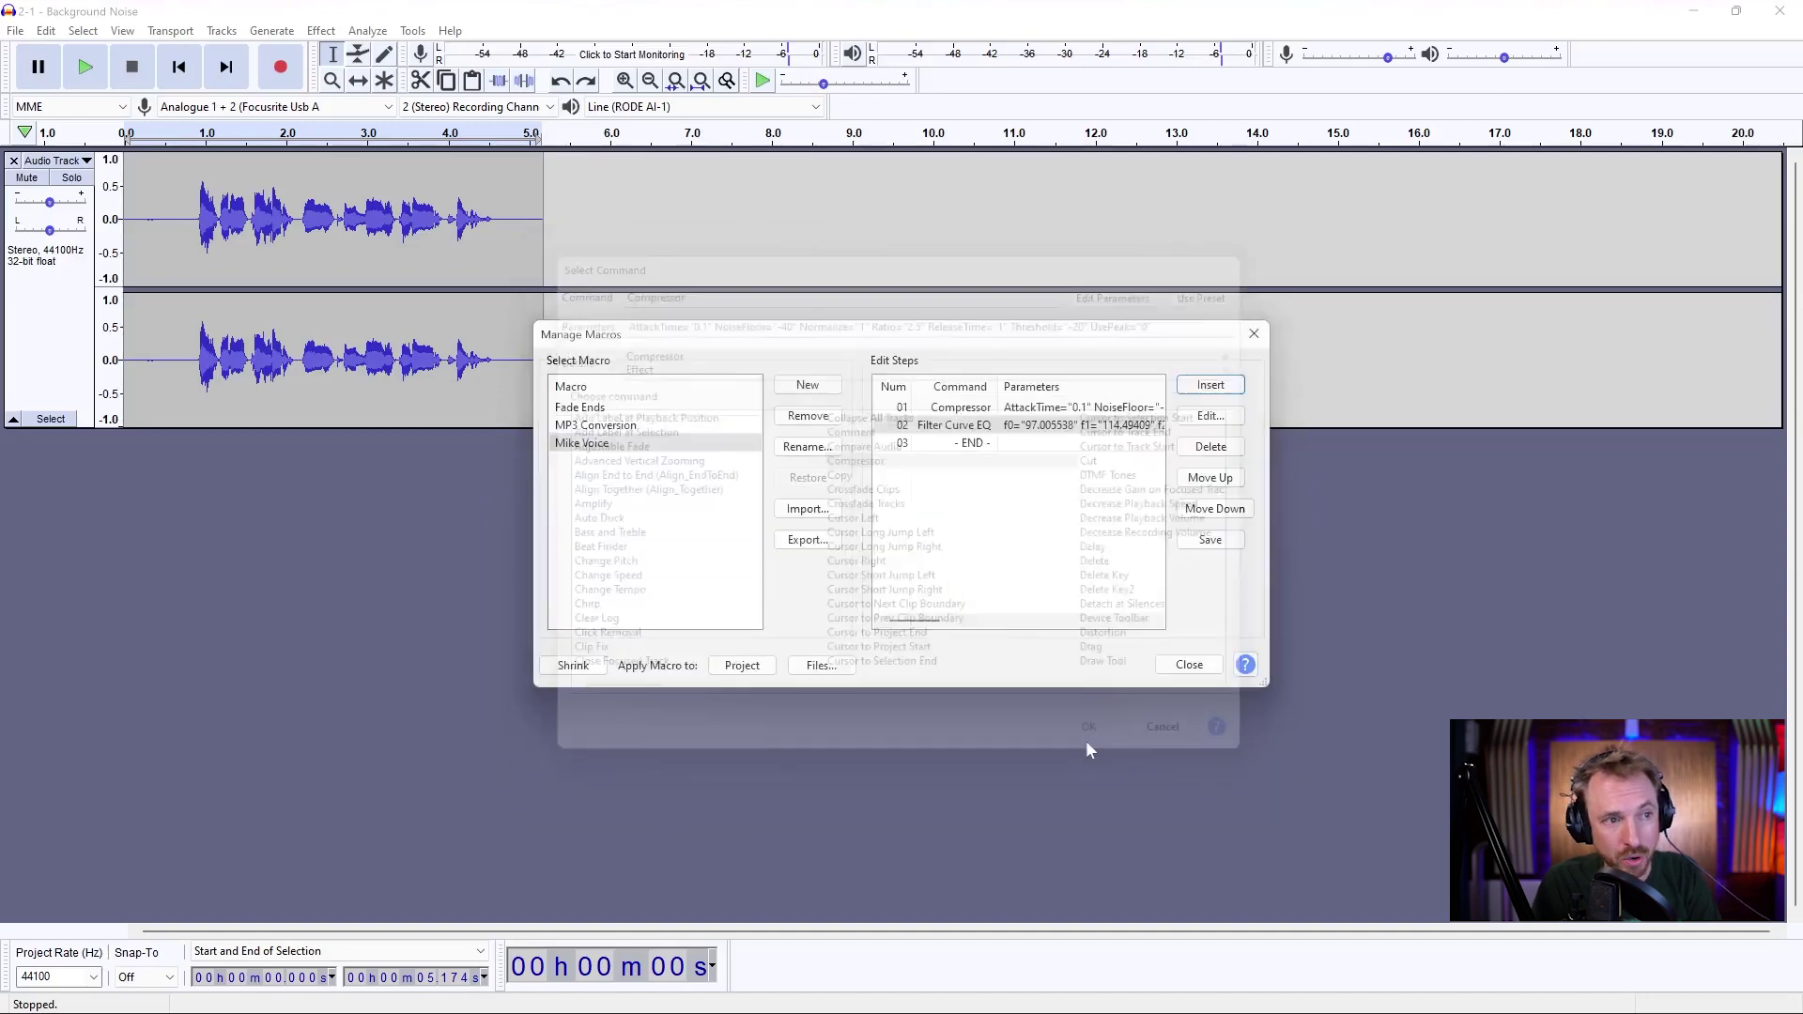
{"action": "left_click", "coordinate": [1052, 425]}
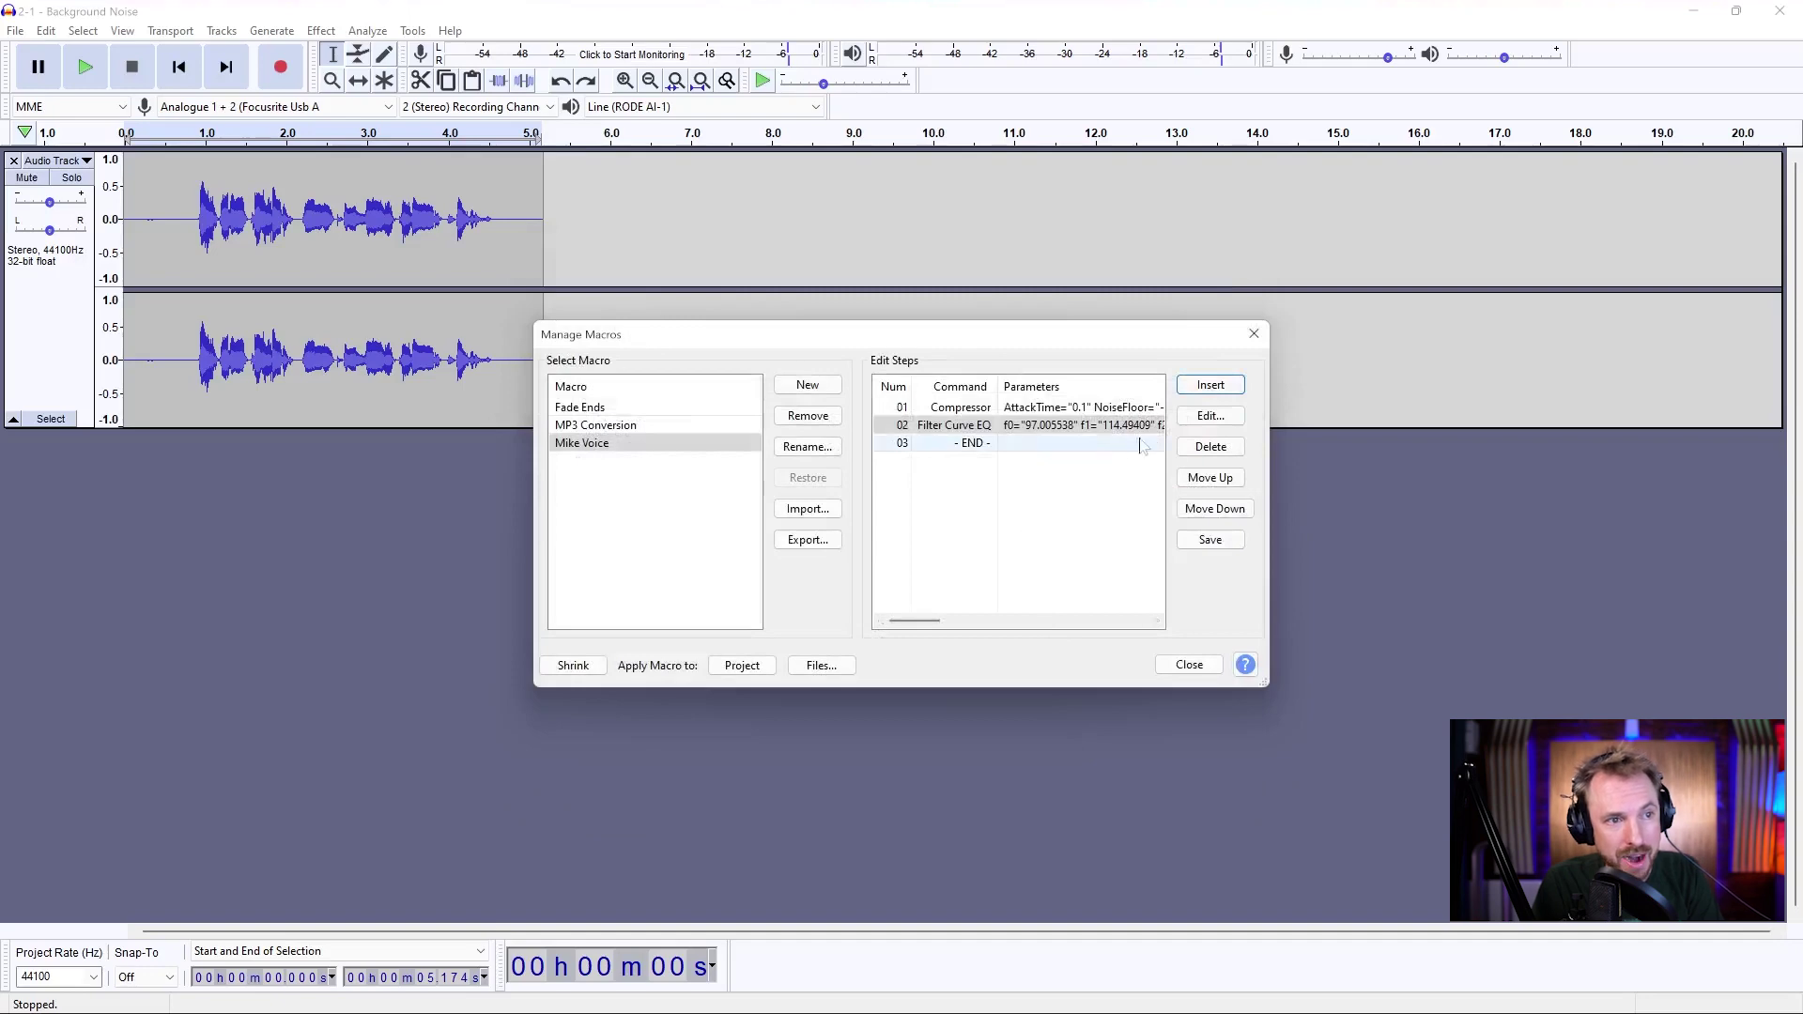
{"action": "left_click", "coordinate": [1185, 421]}
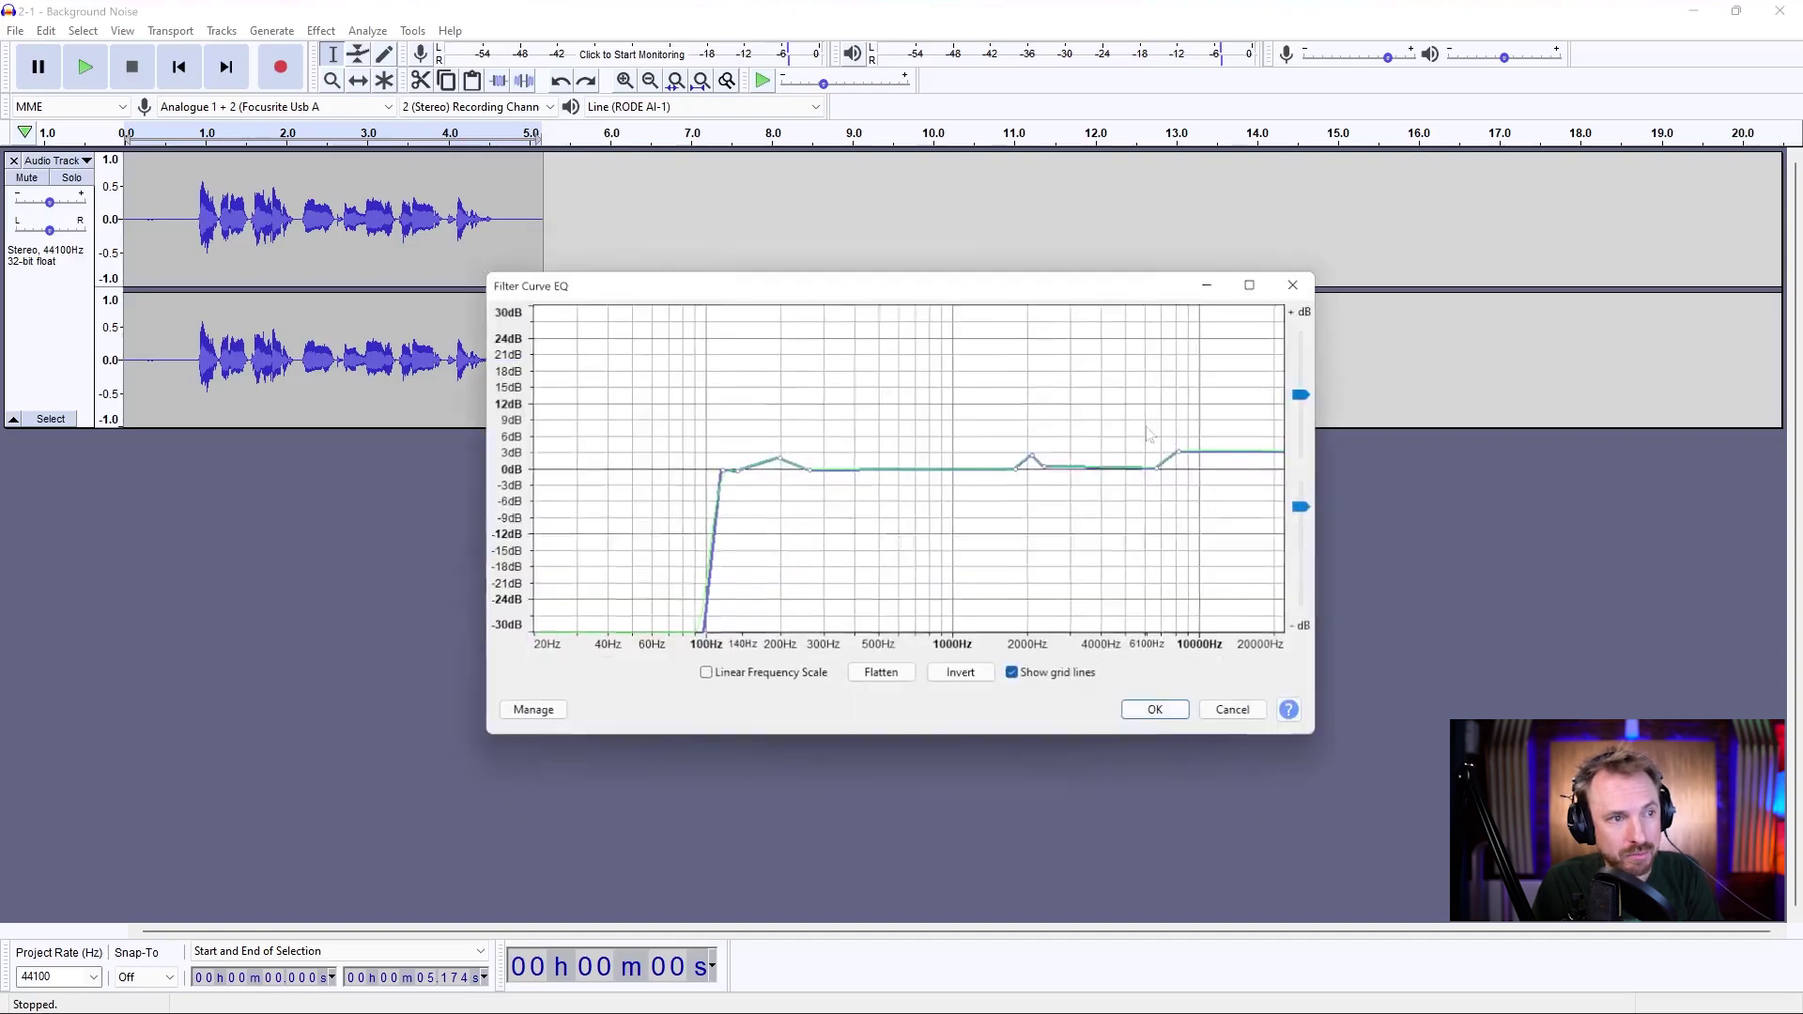
{"action": "left_click", "coordinate": [1312, 288]}
- Set the Compressor step's ratio to 3:1
{"action": "left_click", "coordinate": [1080, 408]}
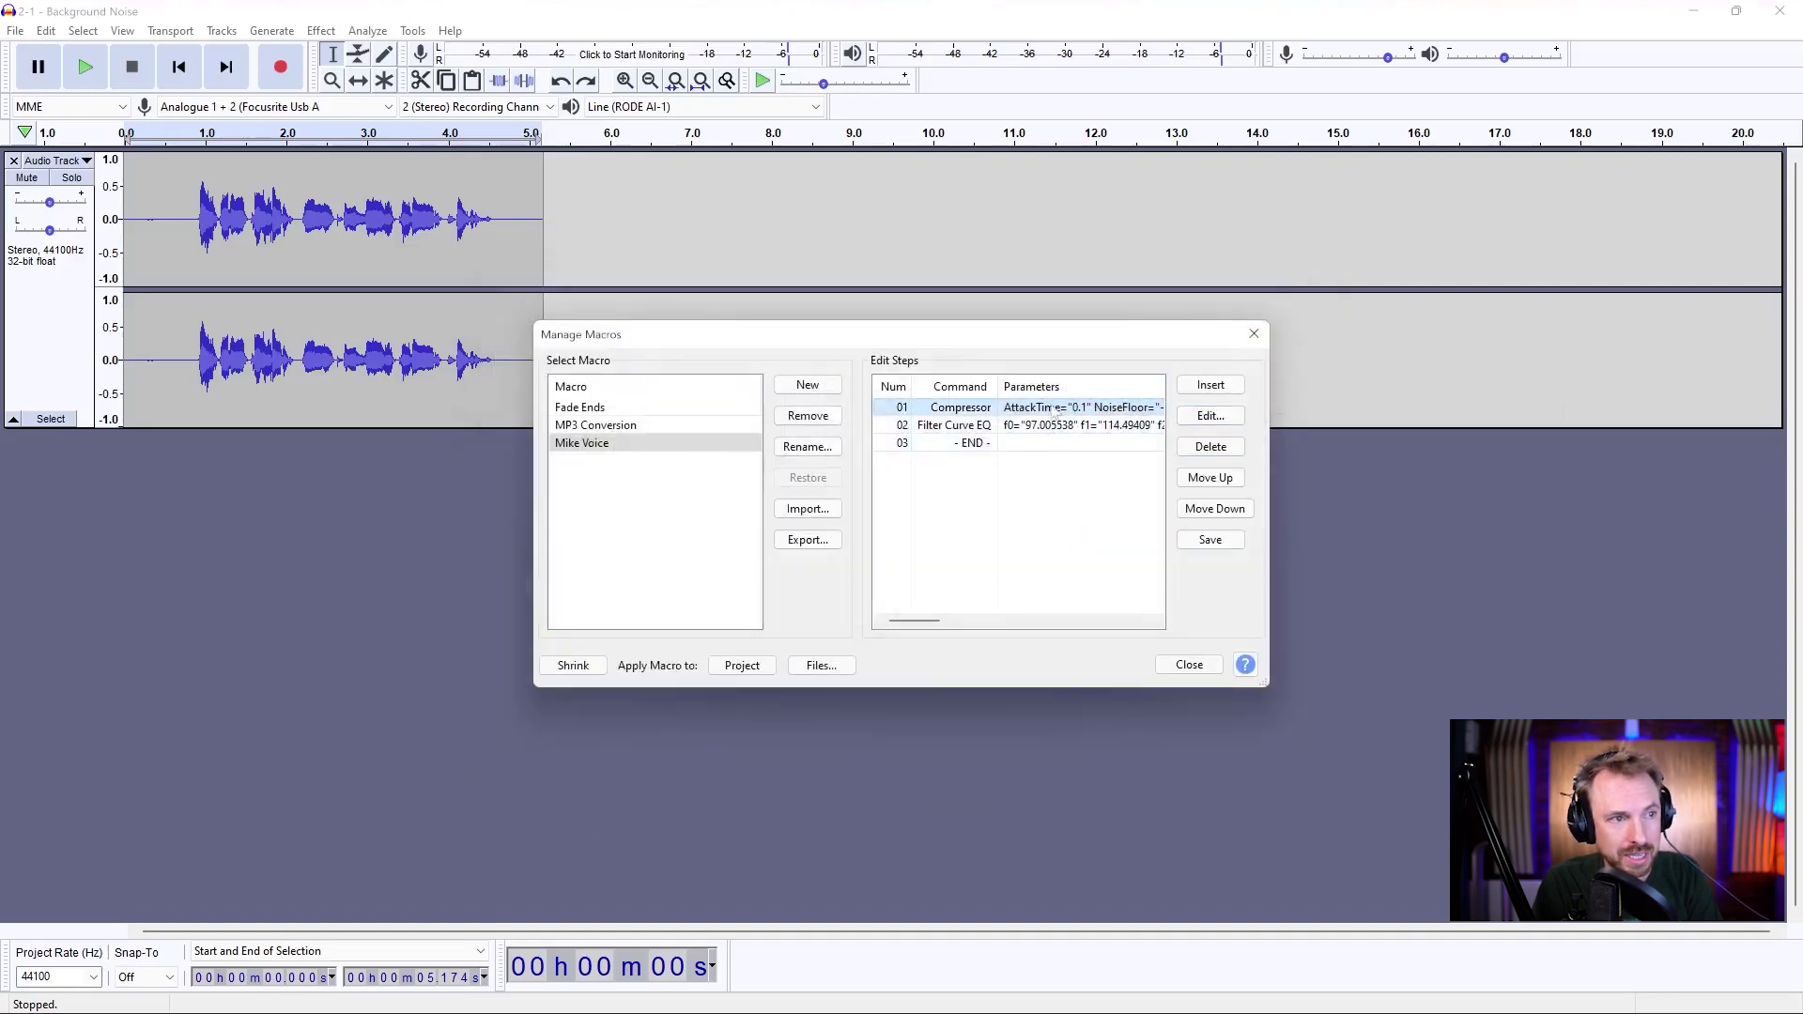
{"action": "left_click", "coordinate": [1194, 415]}
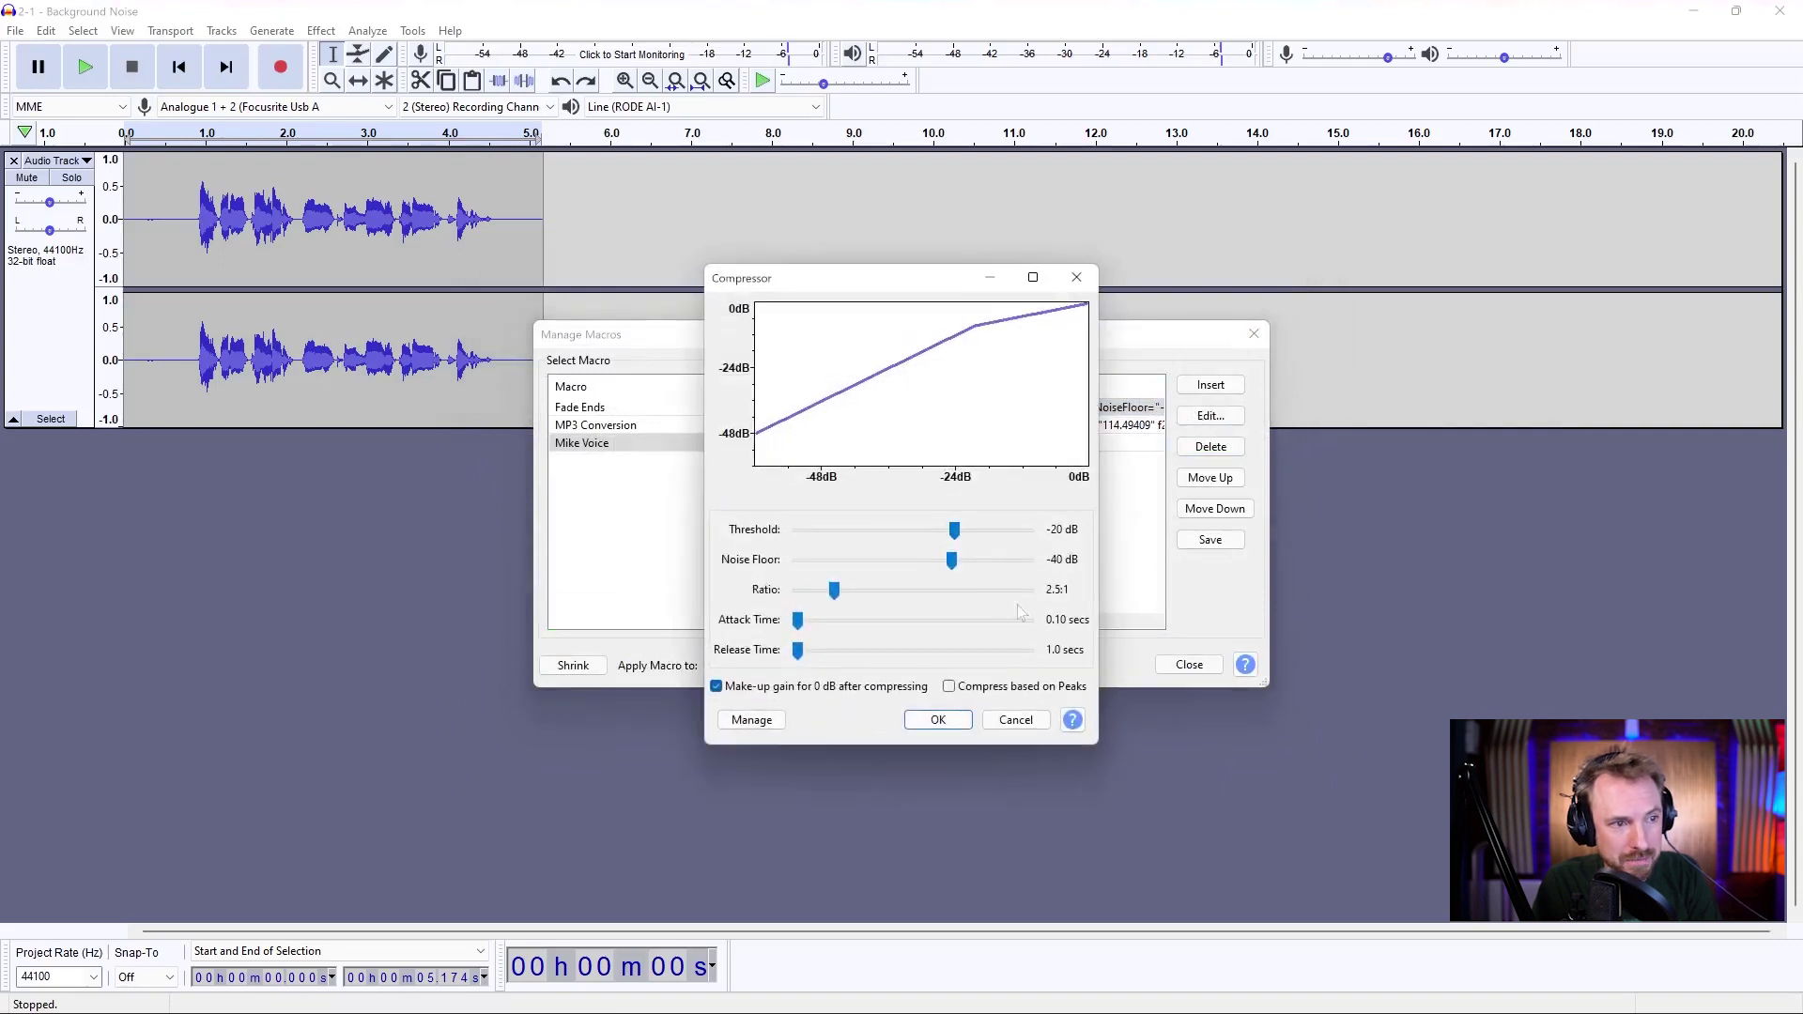
{"action": "left_click_drag", "start_coordinate": [838, 588], "coordinate": [848, 589]}
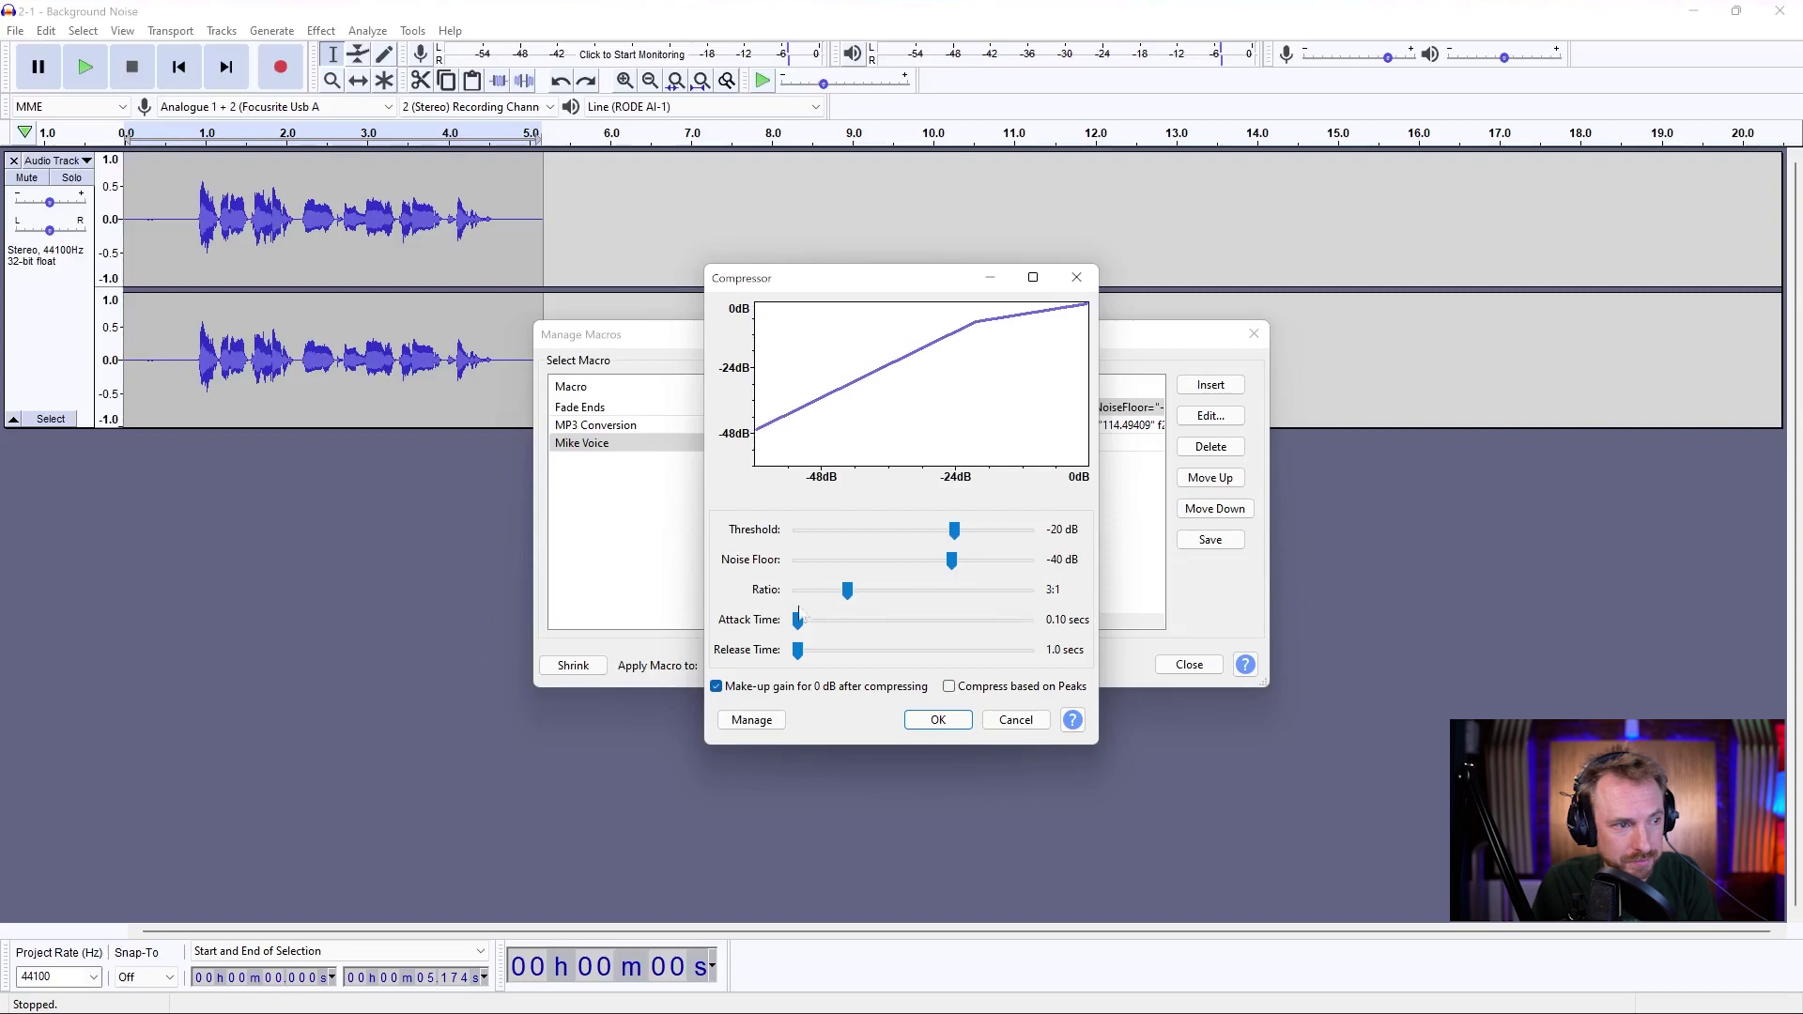
{"action": "left_click", "coordinate": [915, 720]}
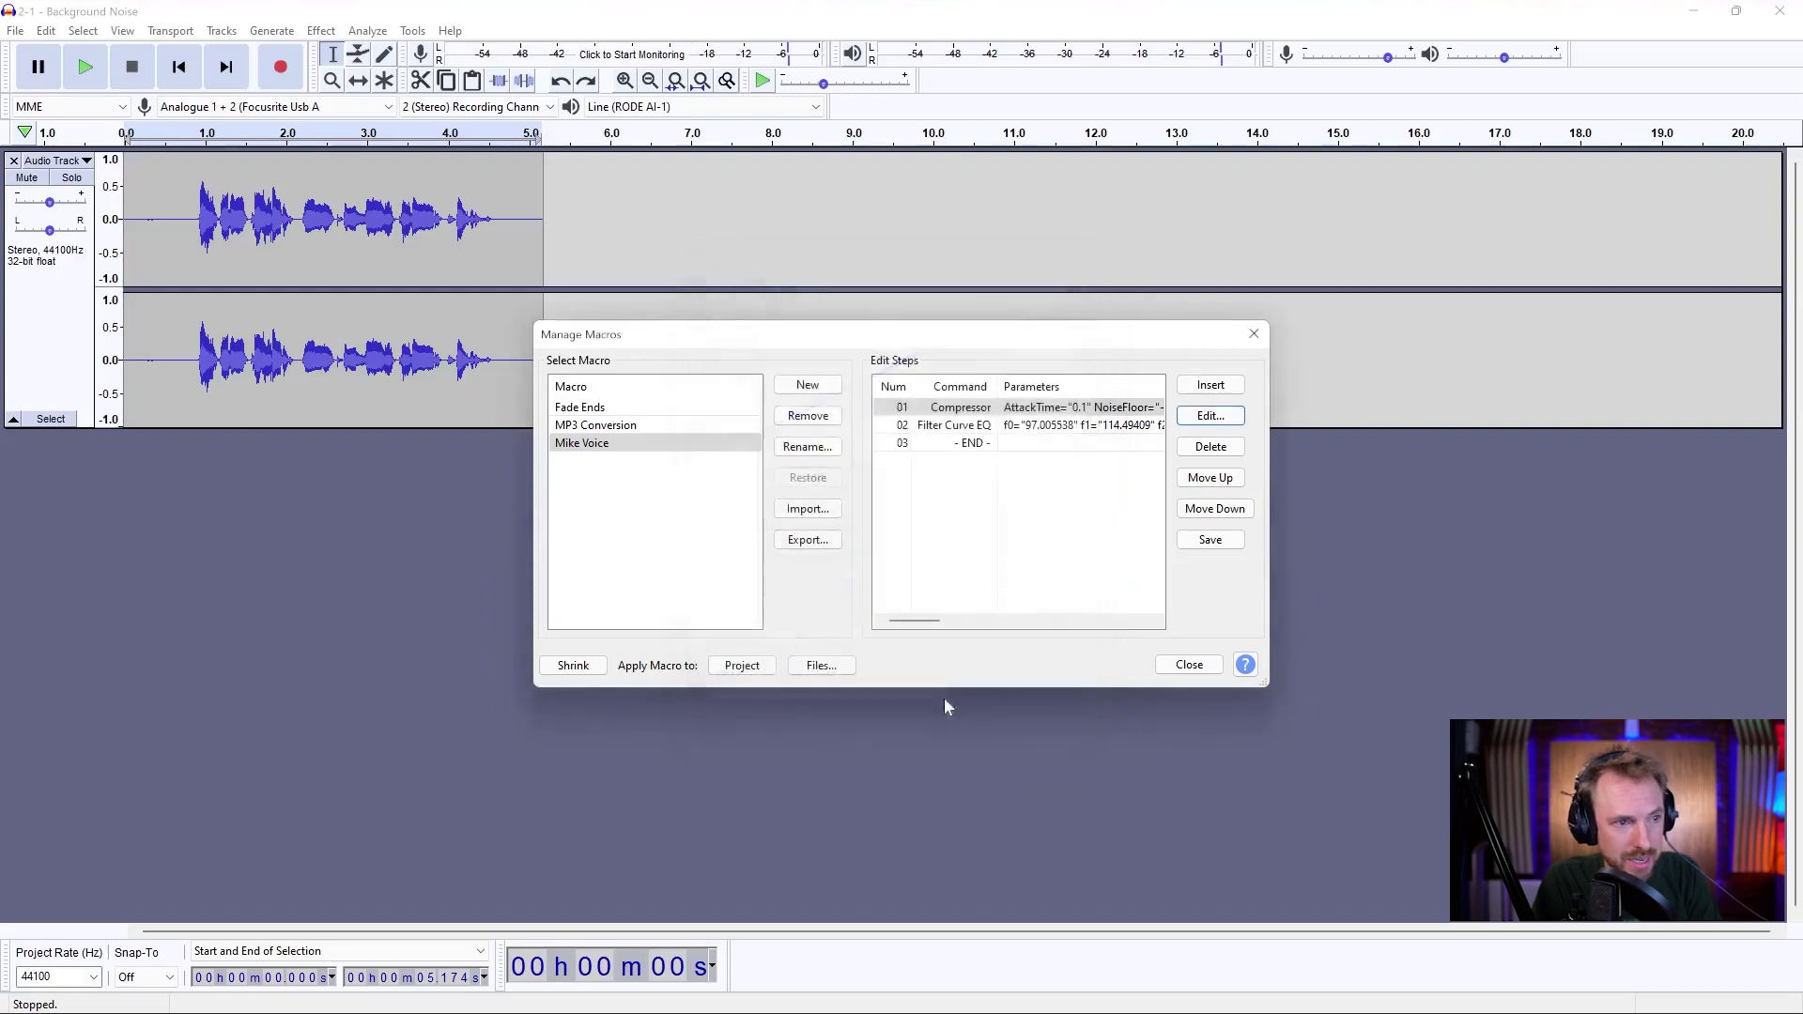
- Move Filter Curve EQ ahead of Compressor and insert a Normalize step
{"action": "left_click", "coordinate": [950, 427]}
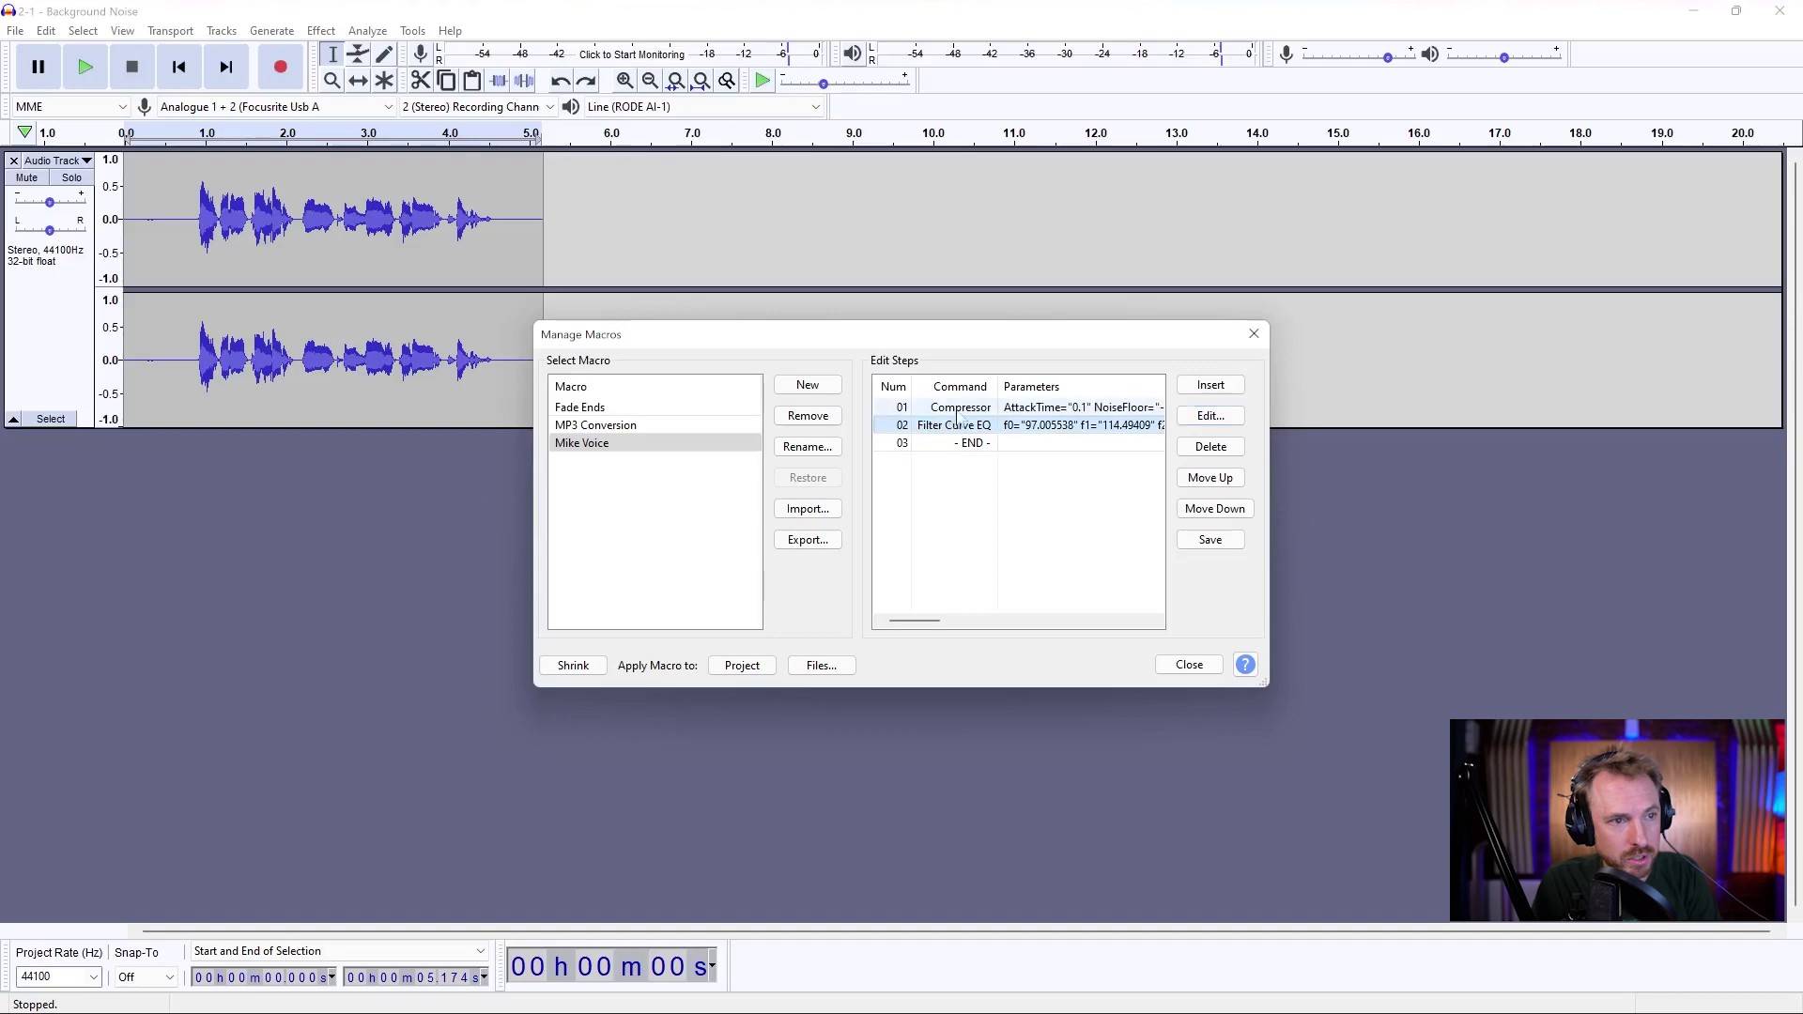
{"action": "left_click", "coordinate": [1208, 479]}
{"action": "left_click", "coordinate": [1201, 391]}
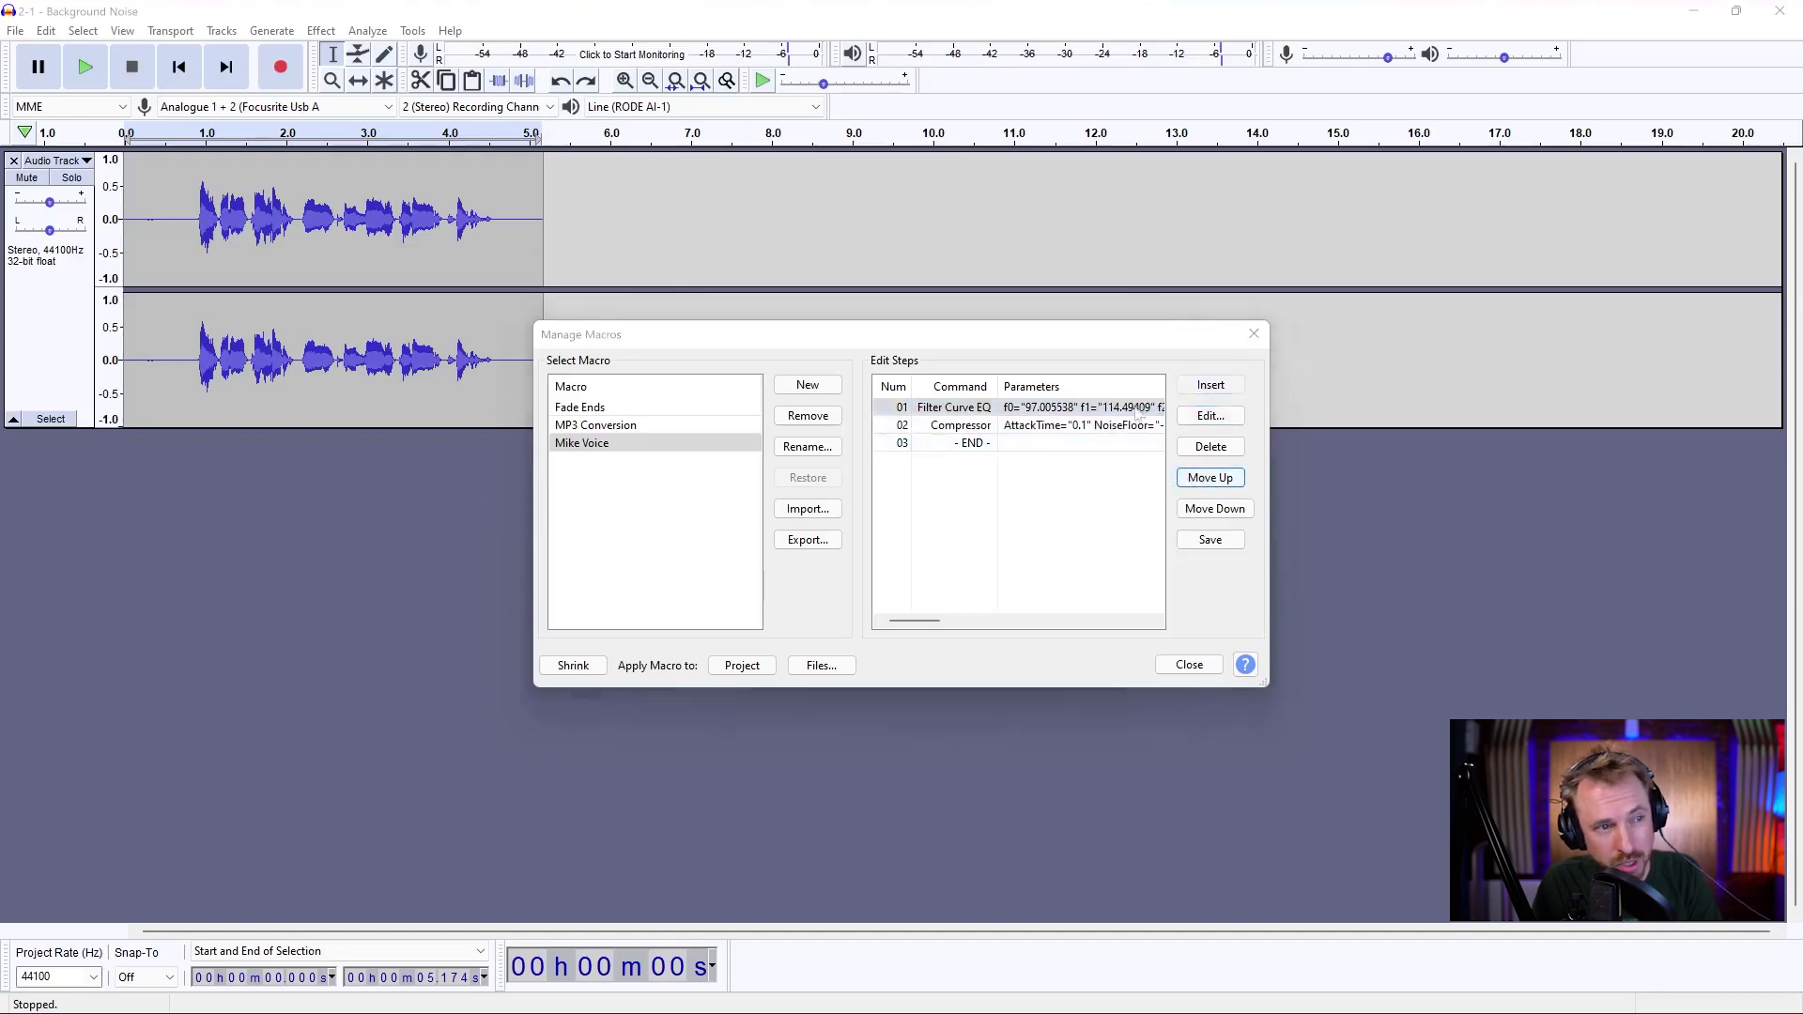
{"action": "left_click", "coordinate": [1094, 698]}
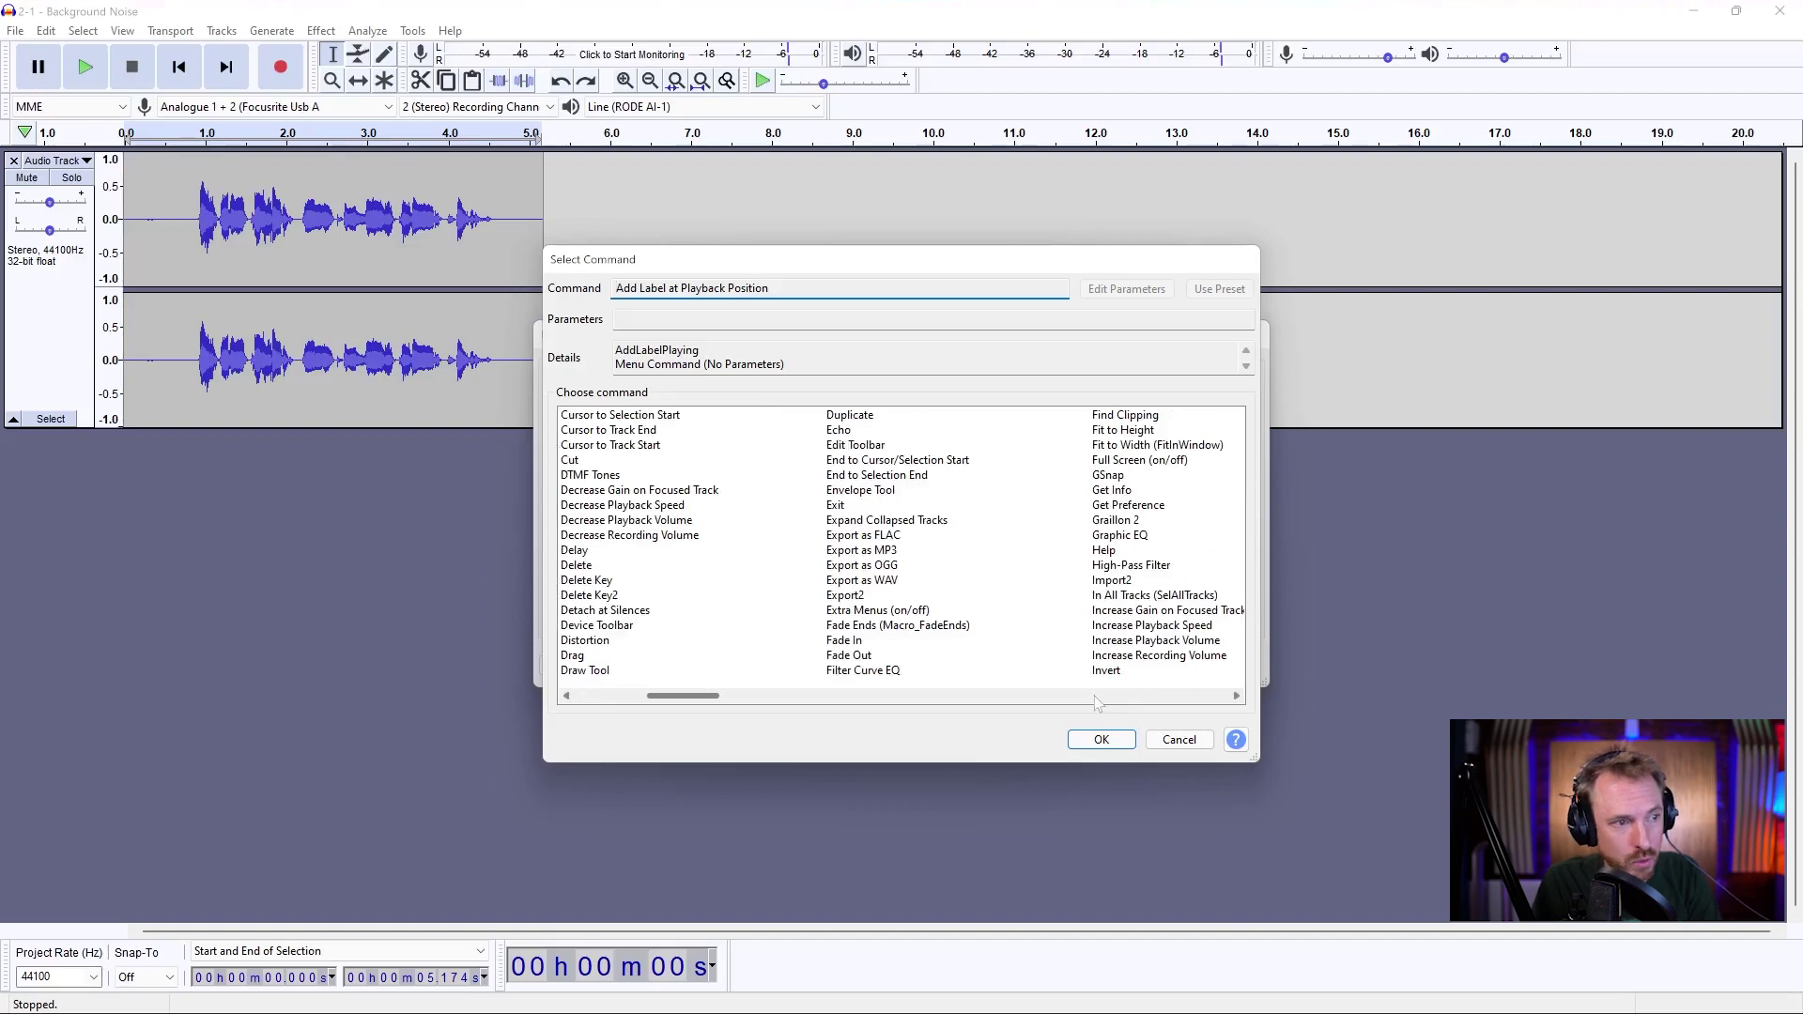
{"action": "left_click", "coordinate": [1096, 698]}
{"action": "left_click", "coordinate": [1095, 699]}
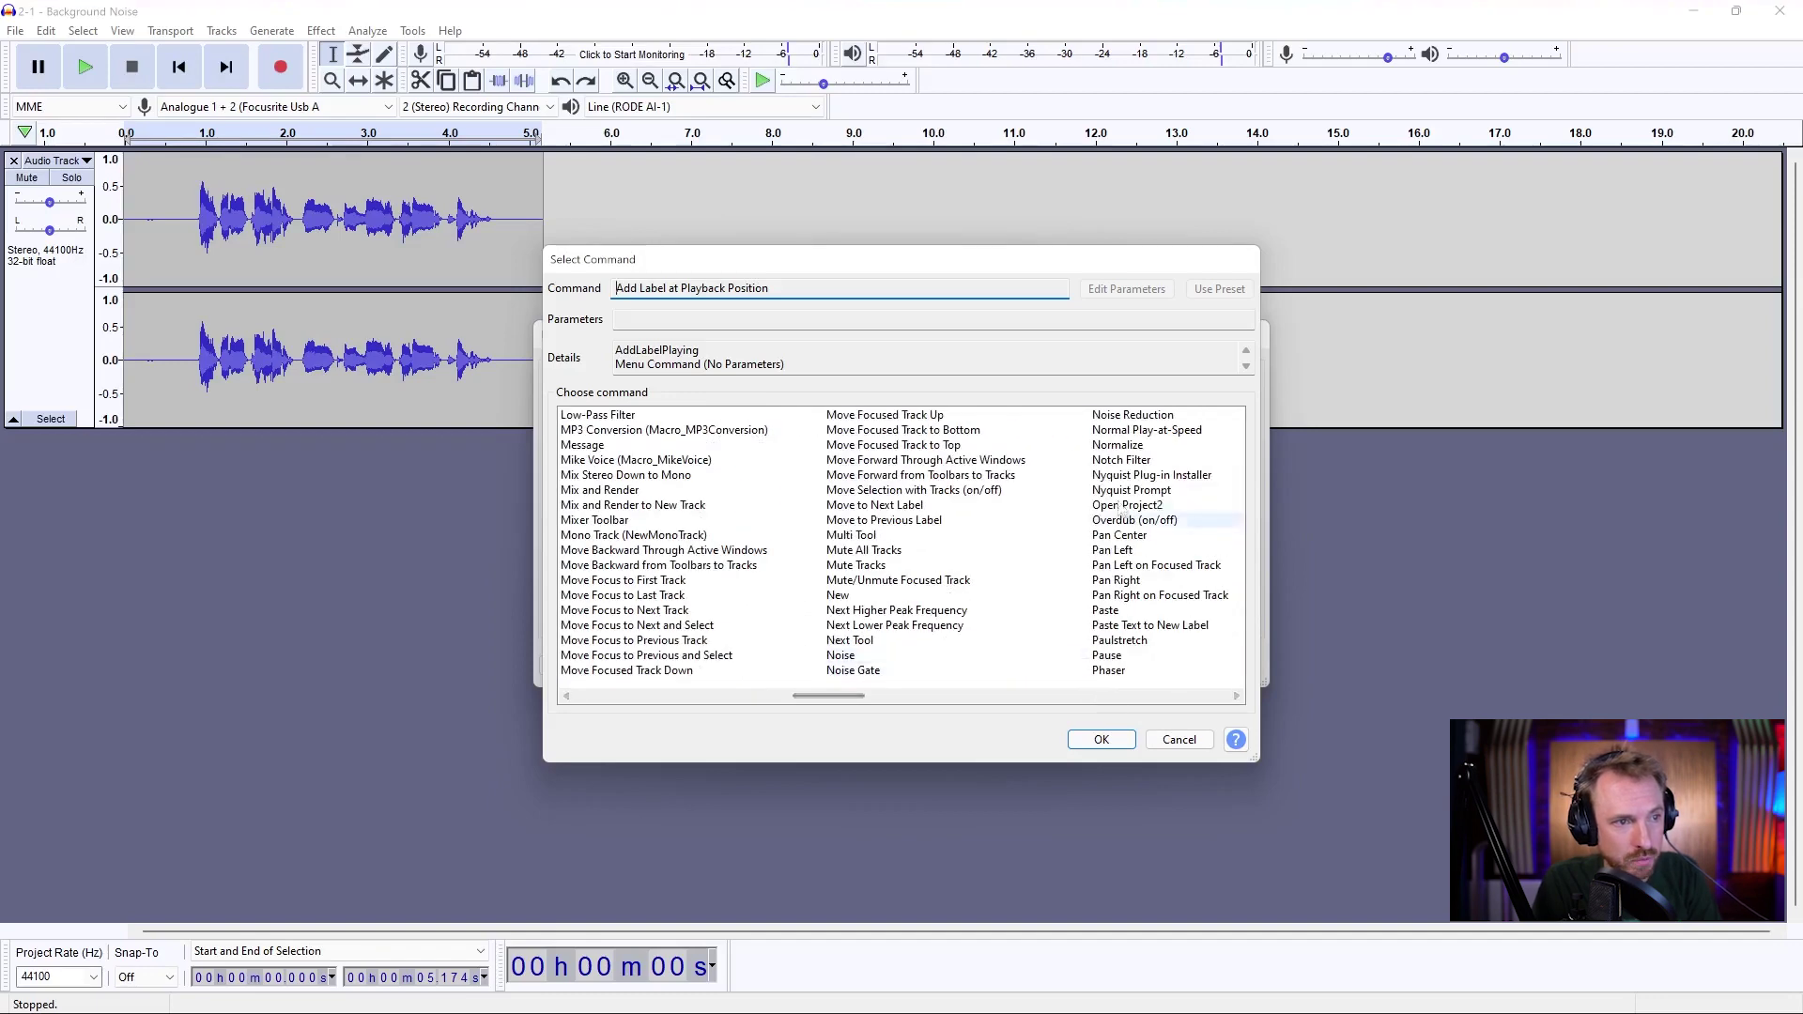
{"action": "left_click", "coordinate": [1118, 444]}
{"action": "left_click", "coordinate": [1092, 741]}
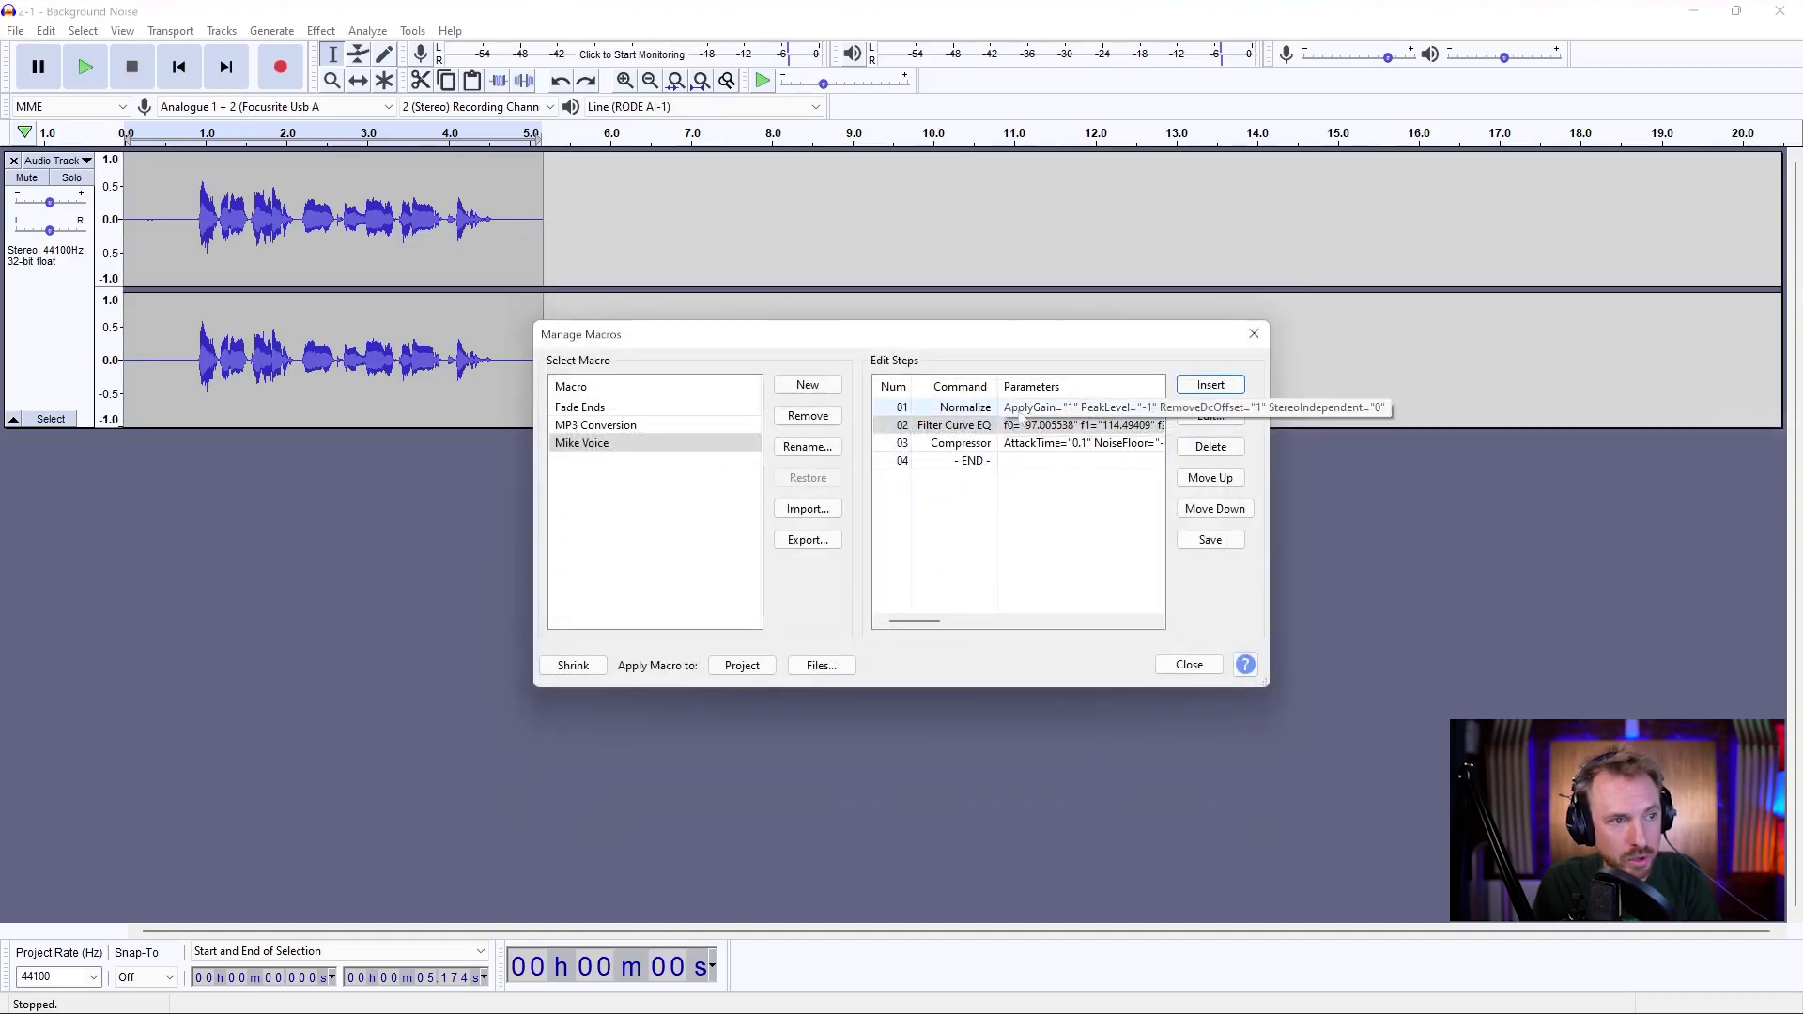
- Reorder the steps to Filter Curve EQ, Normalize, Compressor
{"action": "left_click", "coordinate": [1215, 509]}
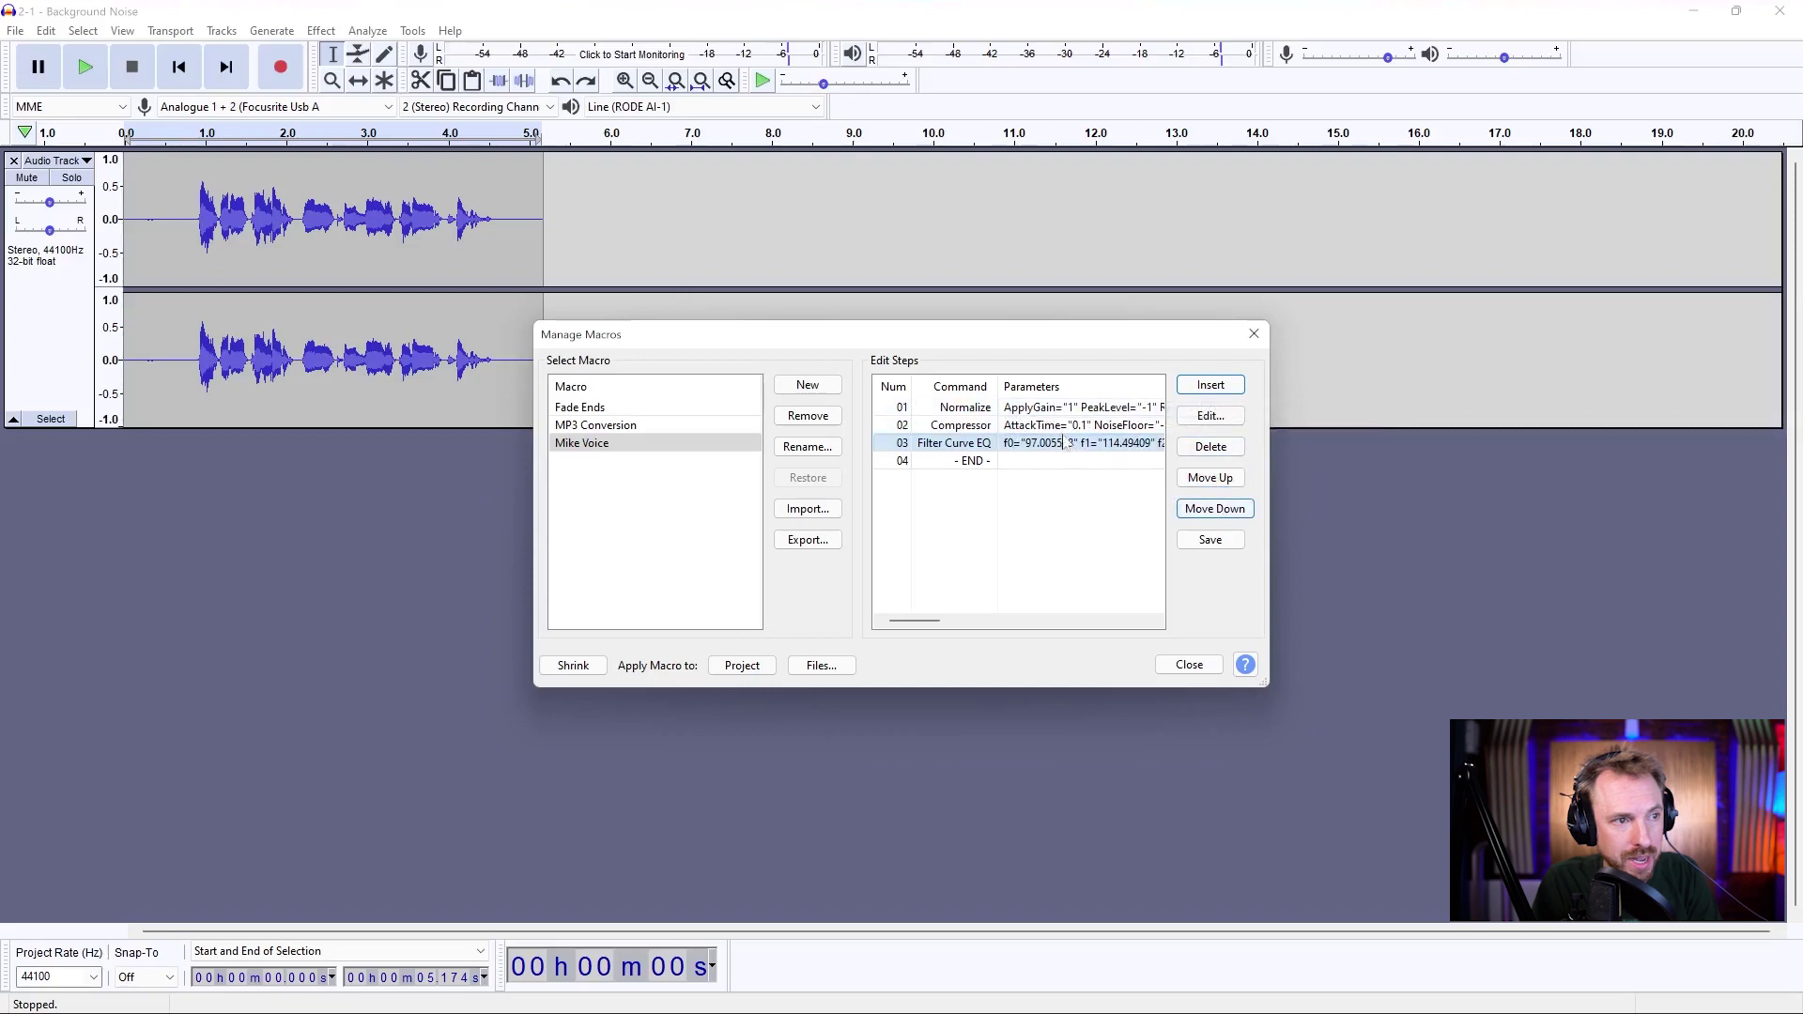
{"action": "left_click", "coordinate": [1209, 478]}
{"action": "left_click", "coordinate": [977, 409]}
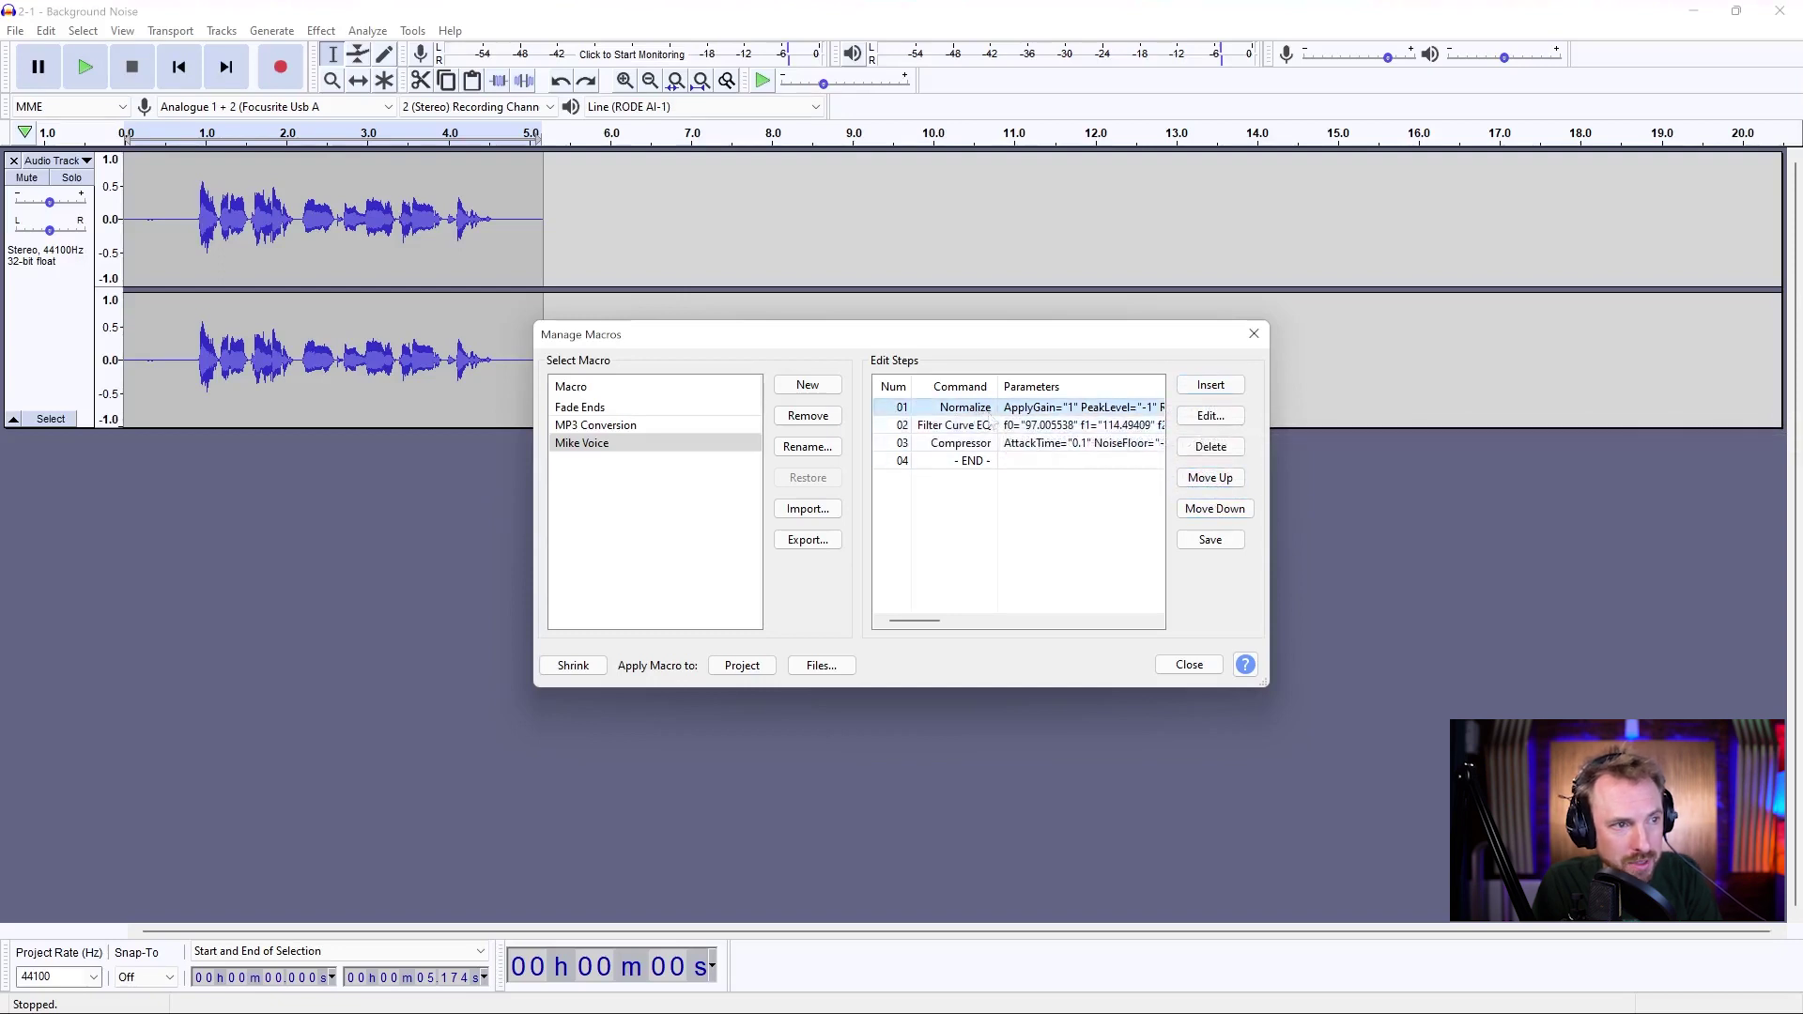
{"action": "left_click", "coordinate": [1215, 509]}
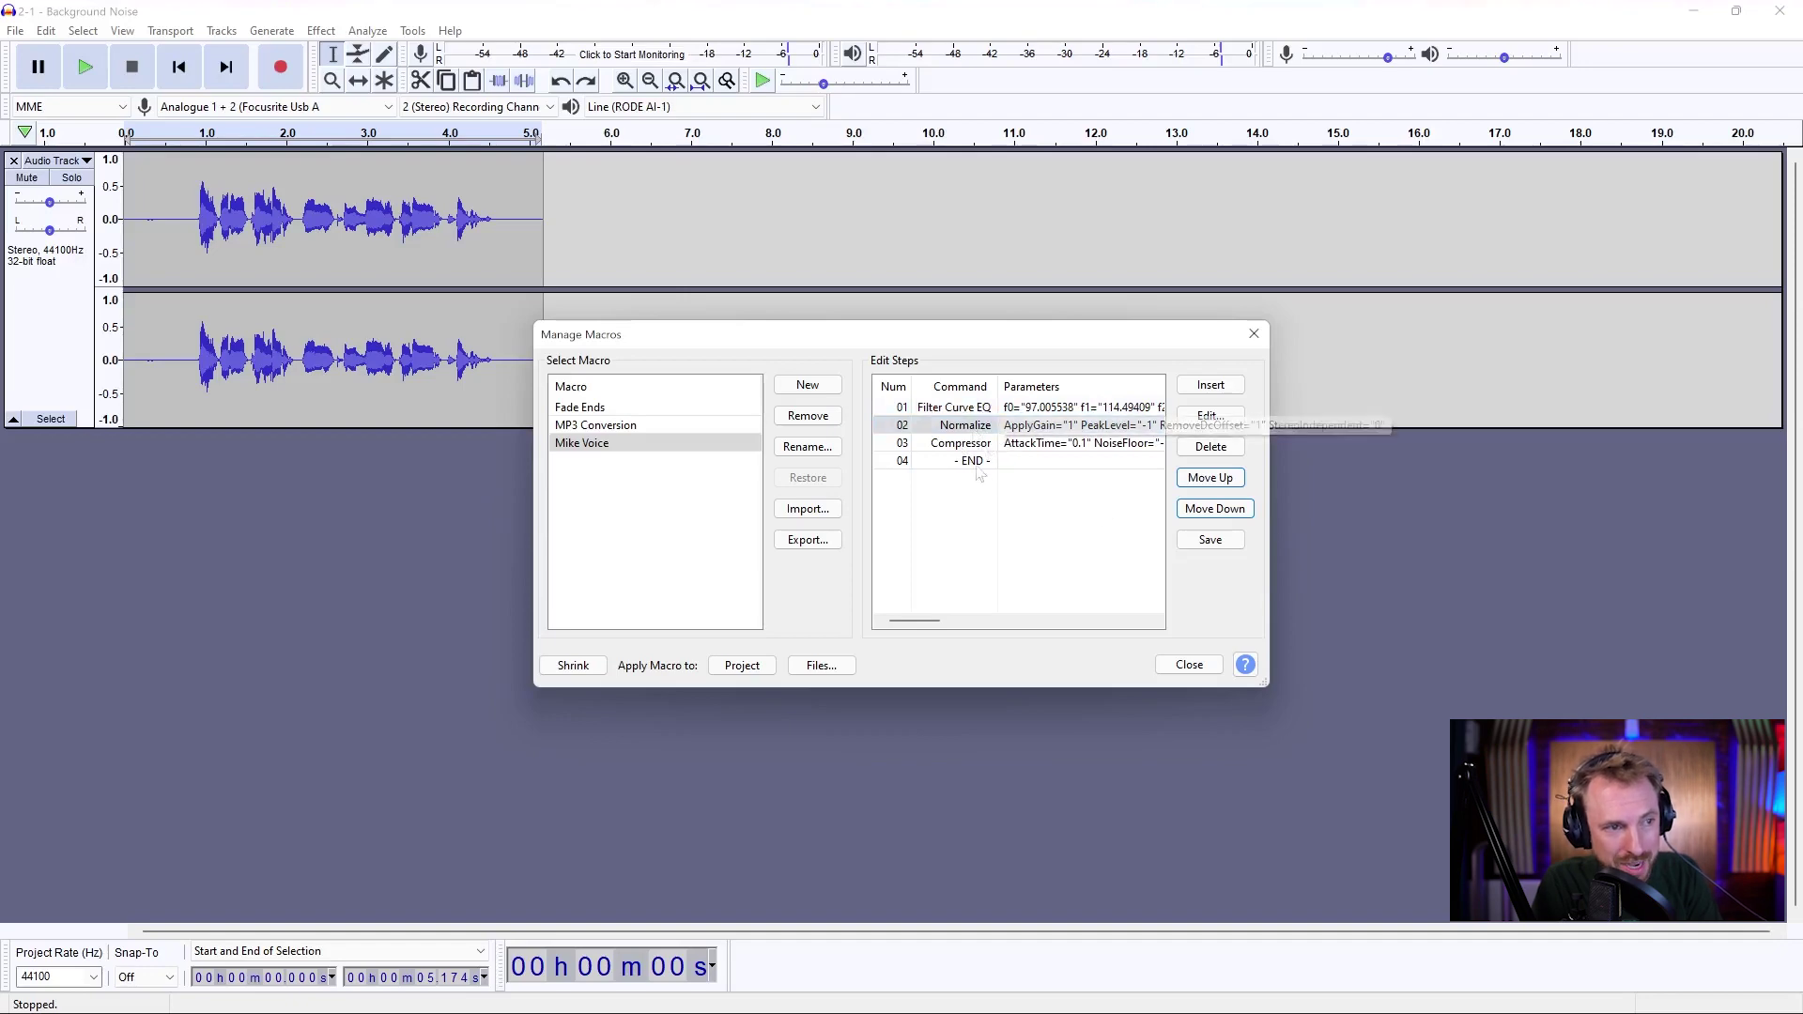
- Insert a second Normalize step at the END position, making it step 04 after Compressor
{"action": "left_click", "coordinate": [982, 464]}
{"action": "left_click", "coordinate": [1186, 416]}
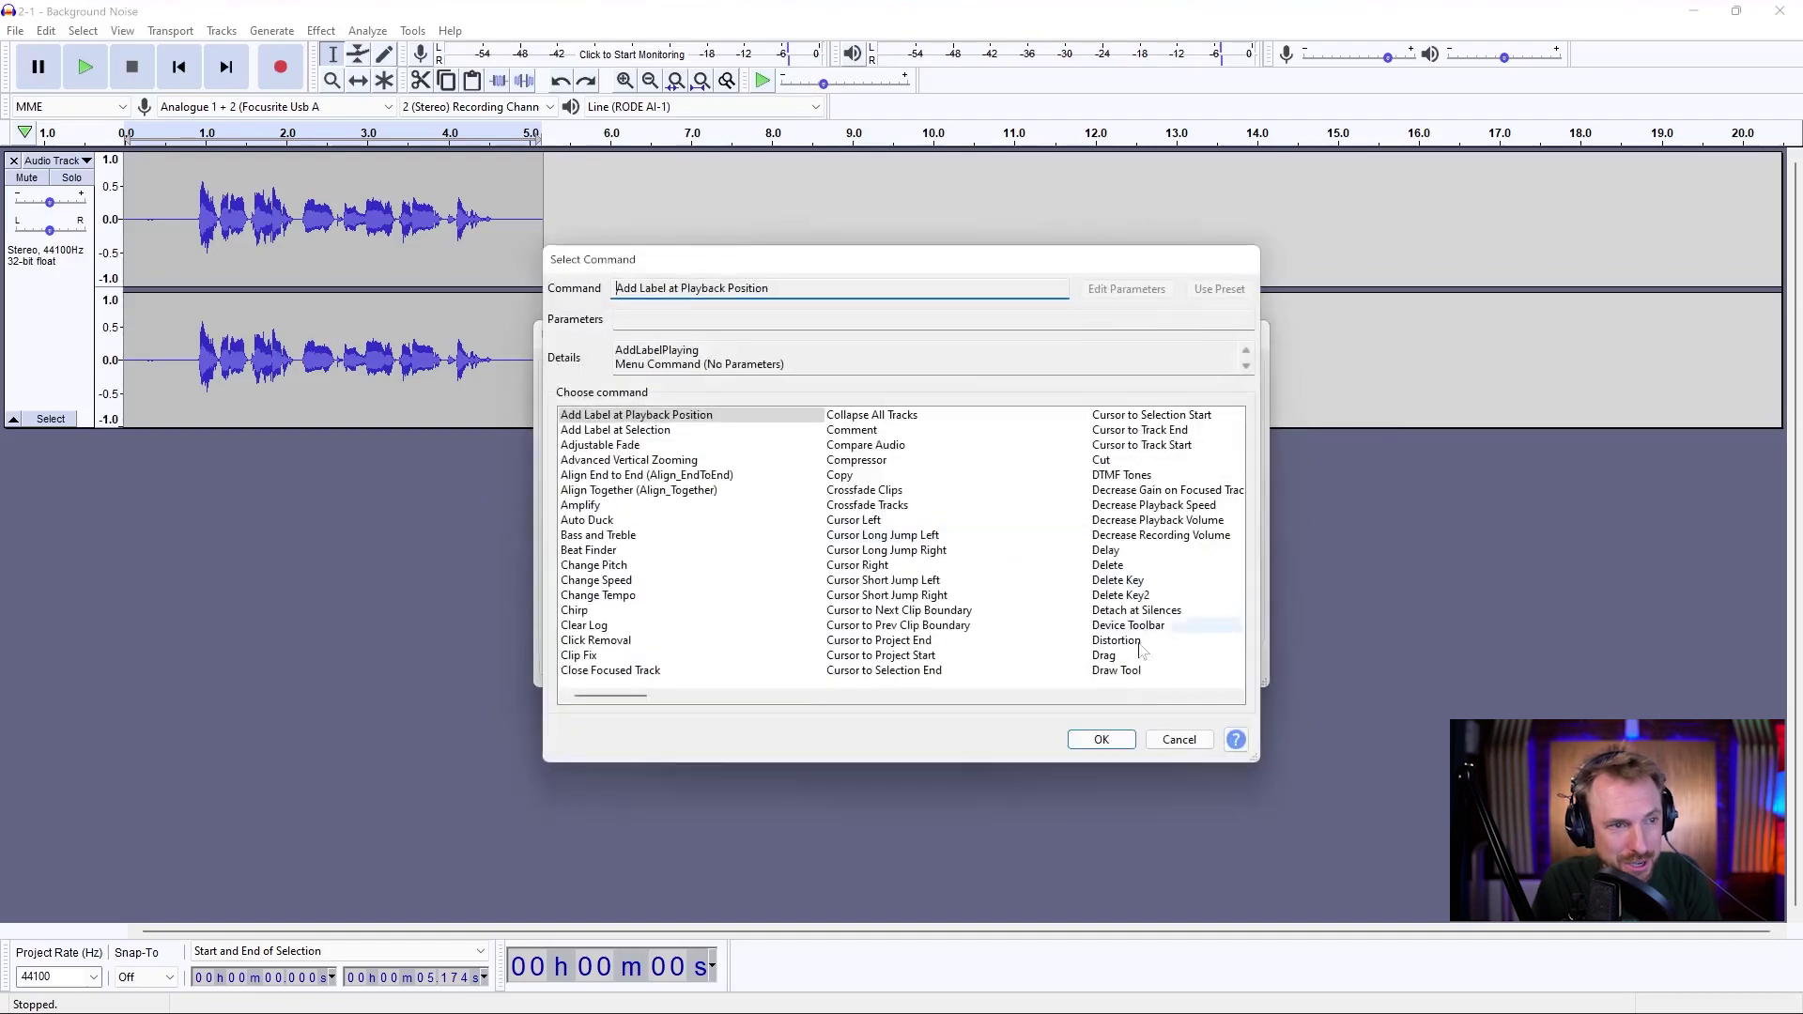
{"action": "scroll", "coordinate": [1161, 701], "scroll_direction": "right", "scroll_amount": 2}
{"action": "scroll", "coordinate": [1163, 704], "scroll_direction": "right", "scroll_amount": 2}
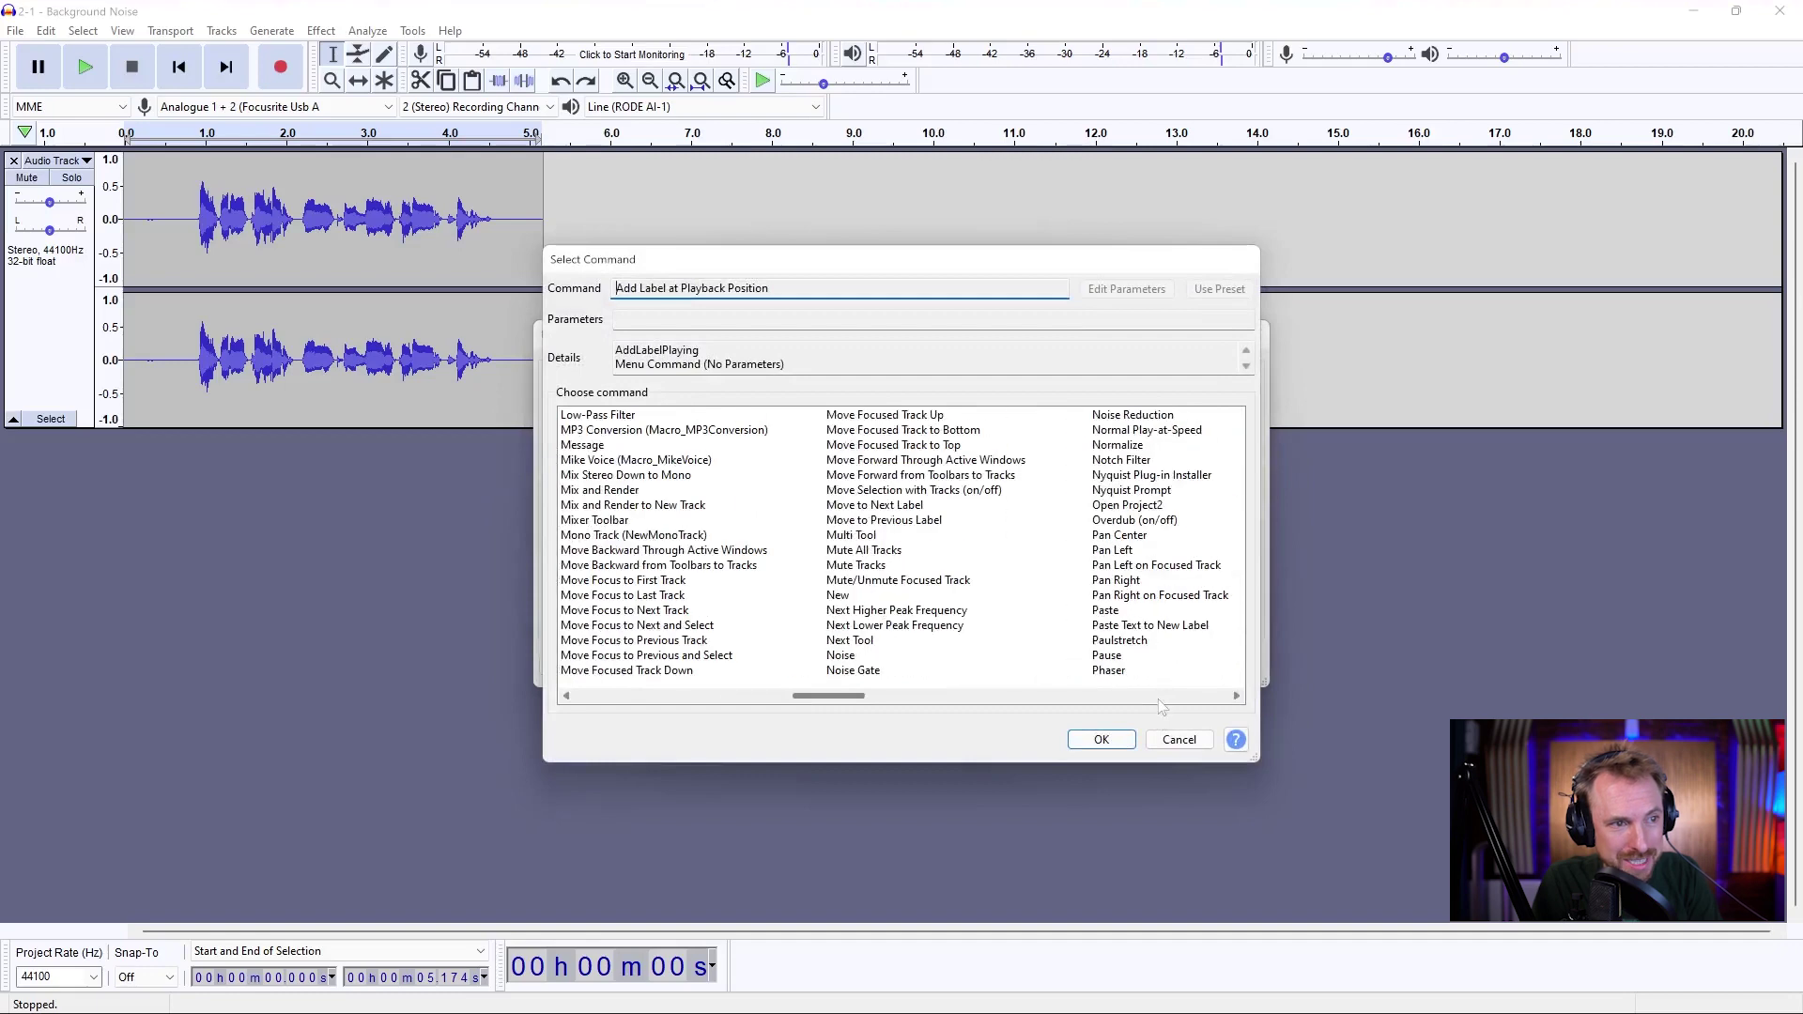
{"action": "scroll", "coordinate": [1162, 705], "scroll_direction": "left", "scroll_amount": 1}
{"action": "scroll", "coordinate": [935, 515], "scroll_direction": "right", "scroll_amount": 1}
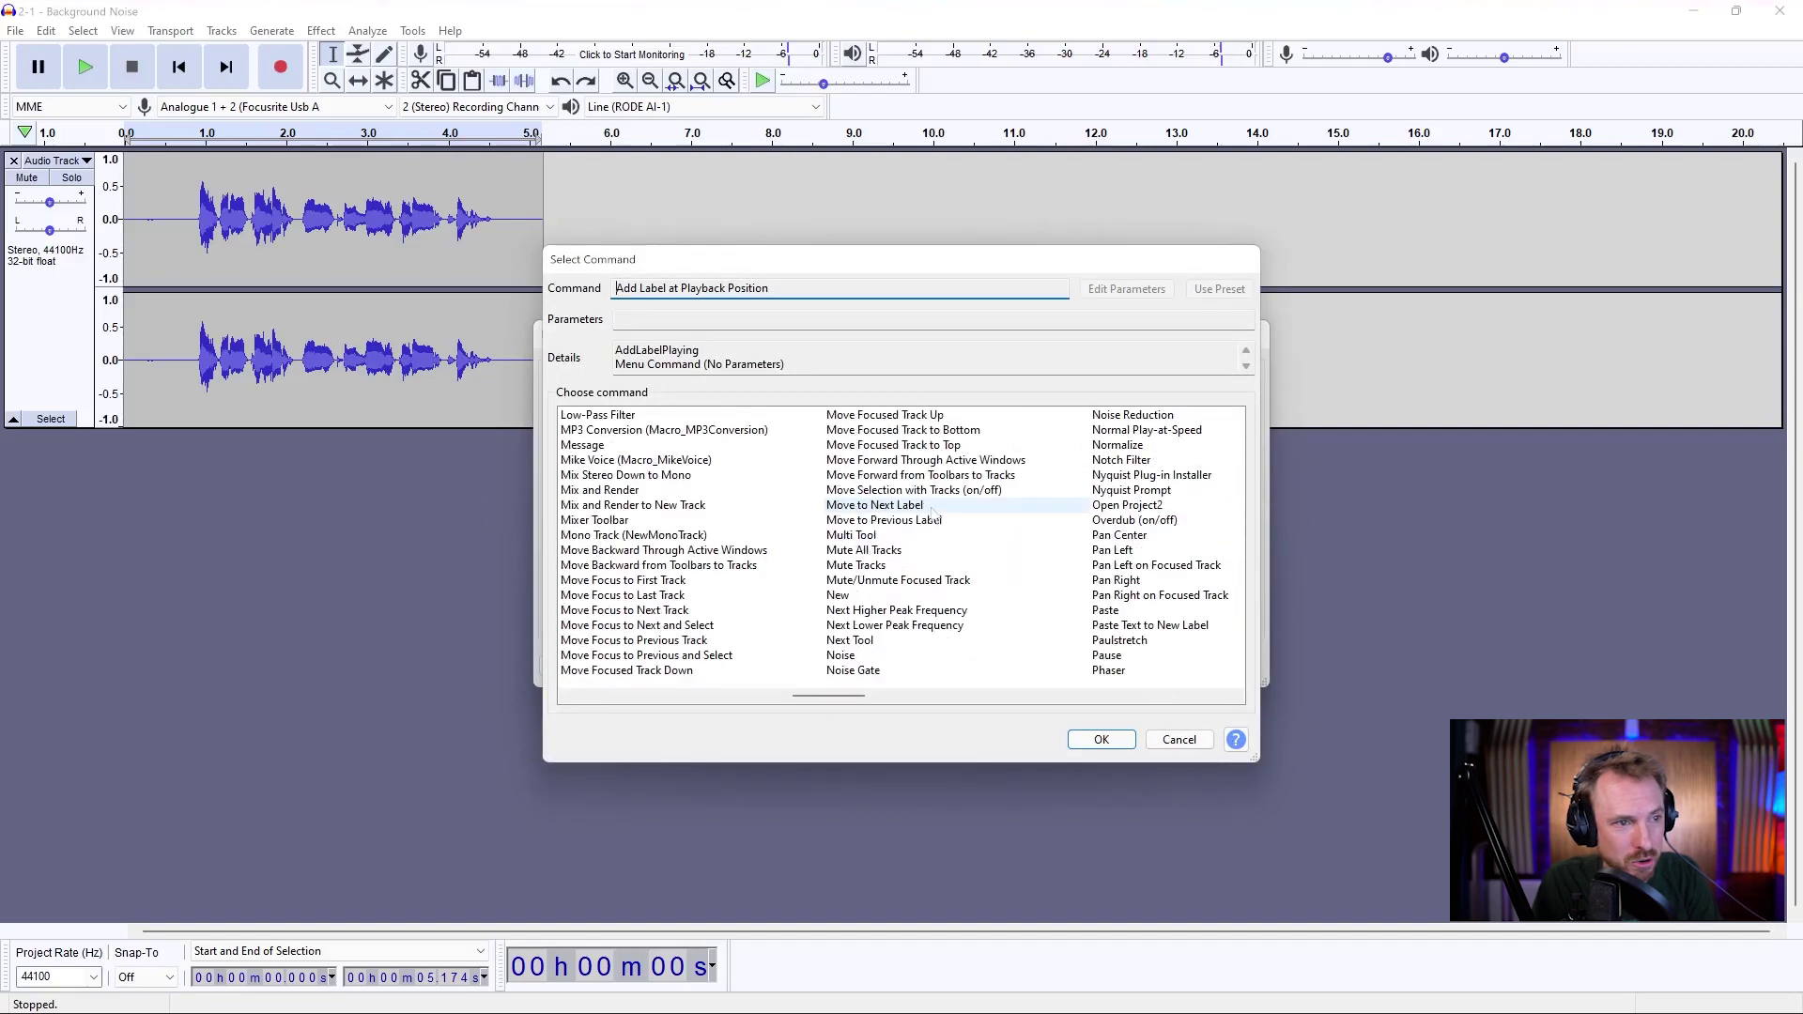
{"action": "left_click", "coordinate": [1097, 446]}
{"action": "left_click", "coordinate": [1090, 741]}
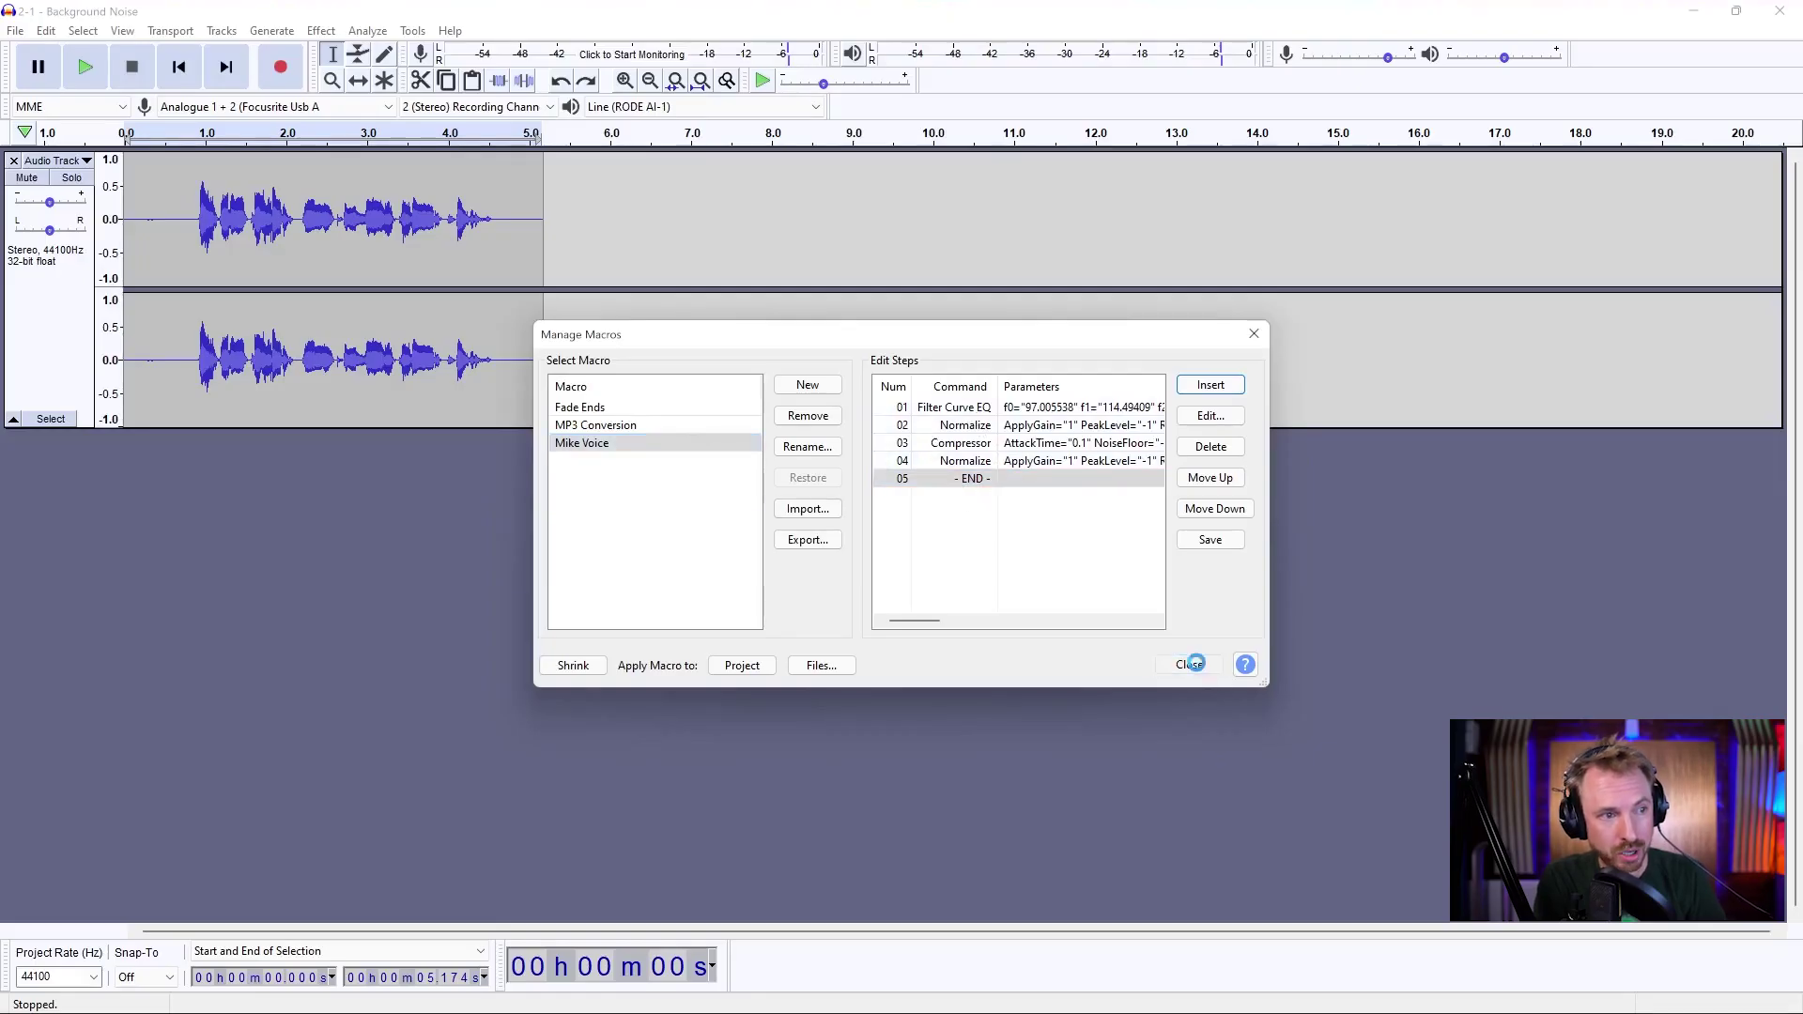
- Save the Mike Voice changes, then try the macro and dismiss the no-tracks-selected warning
{"action": "left_click", "coordinate": [1191, 664]}
{"action": "left_click", "coordinate": [866, 512]}
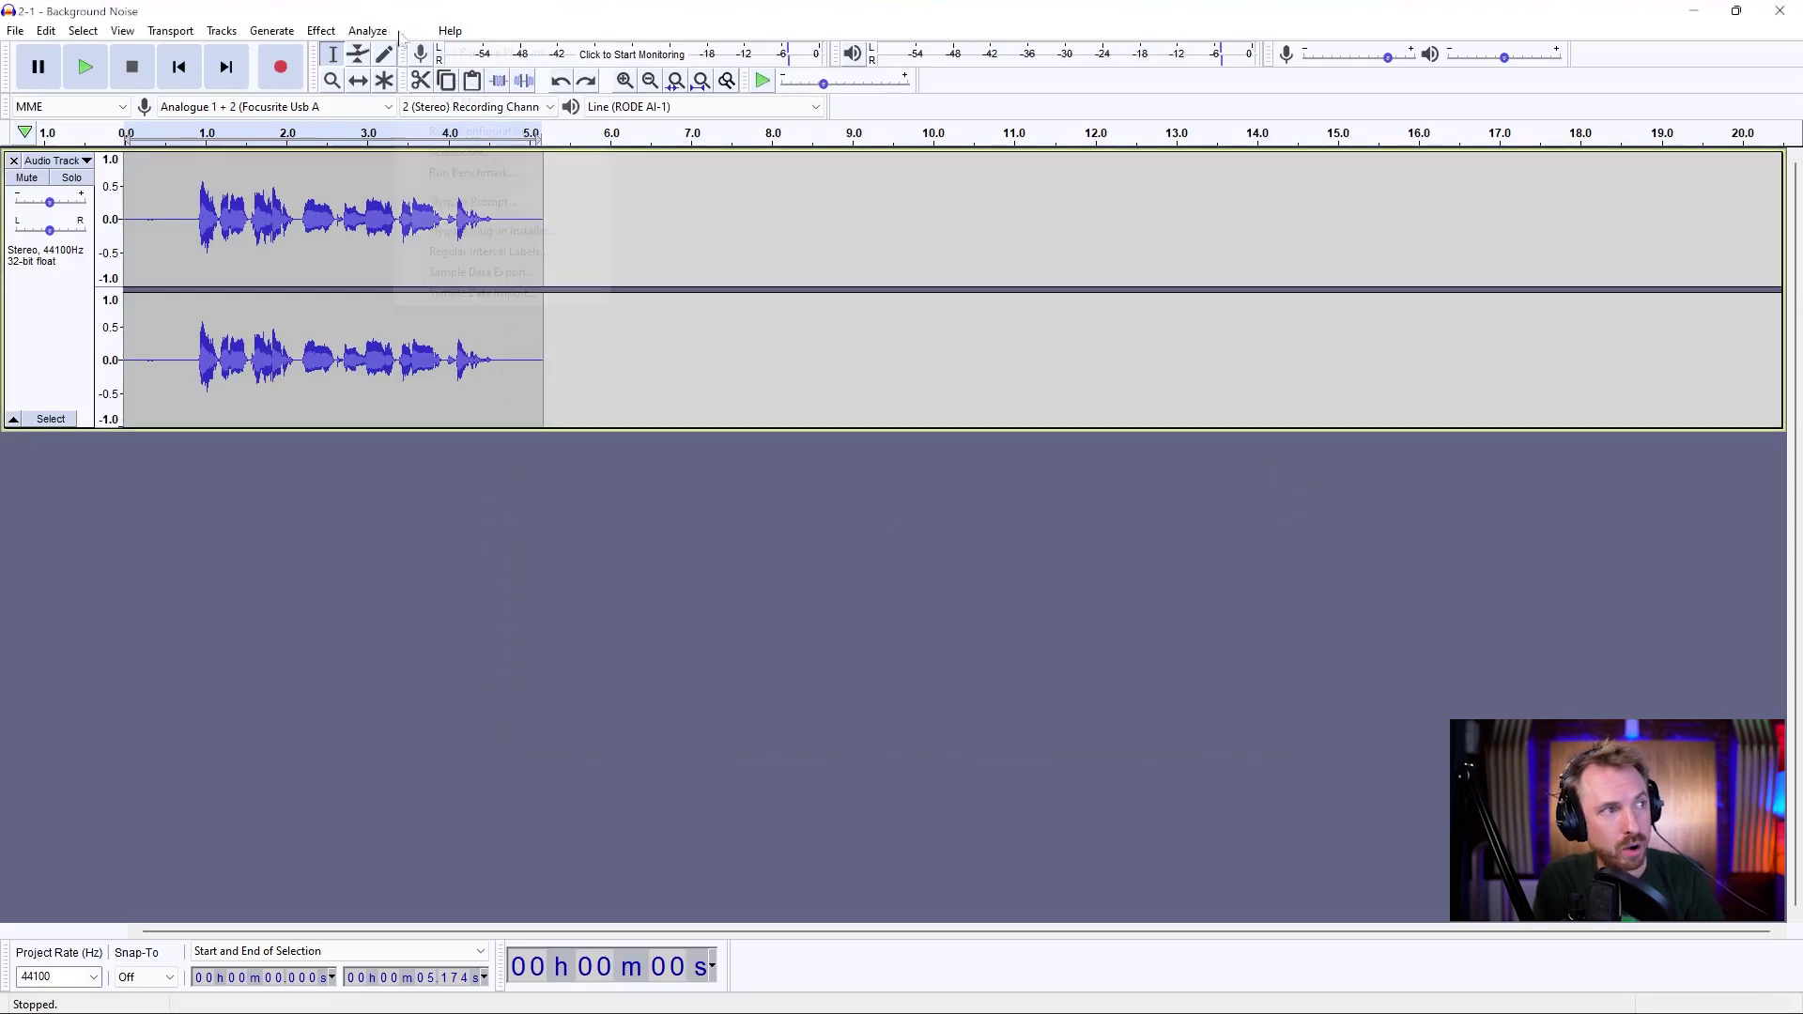
{"action": "left_click", "coordinate": [412, 30]}
{"action": "mouse_move", "coordinate": [567, 105]}
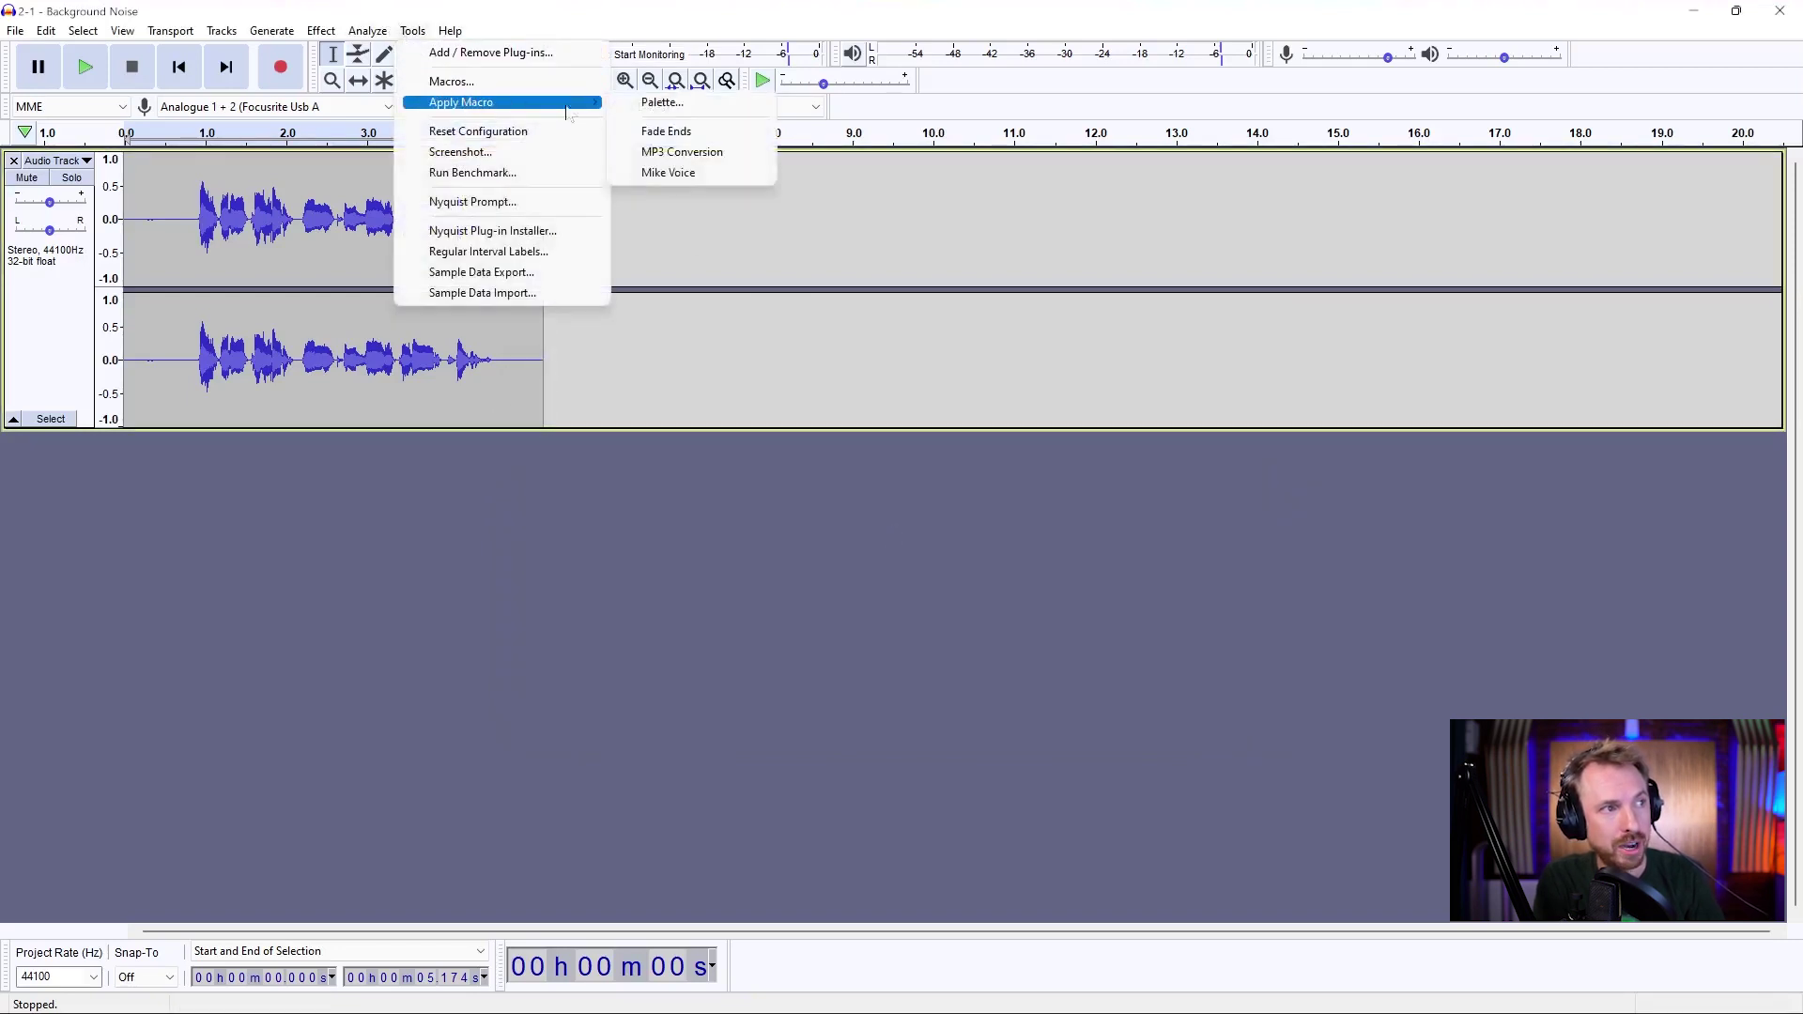
{"action": "left_click", "coordinate": [674, 173]}
{"action": "left_click", "coordinate": [1032, 514]}
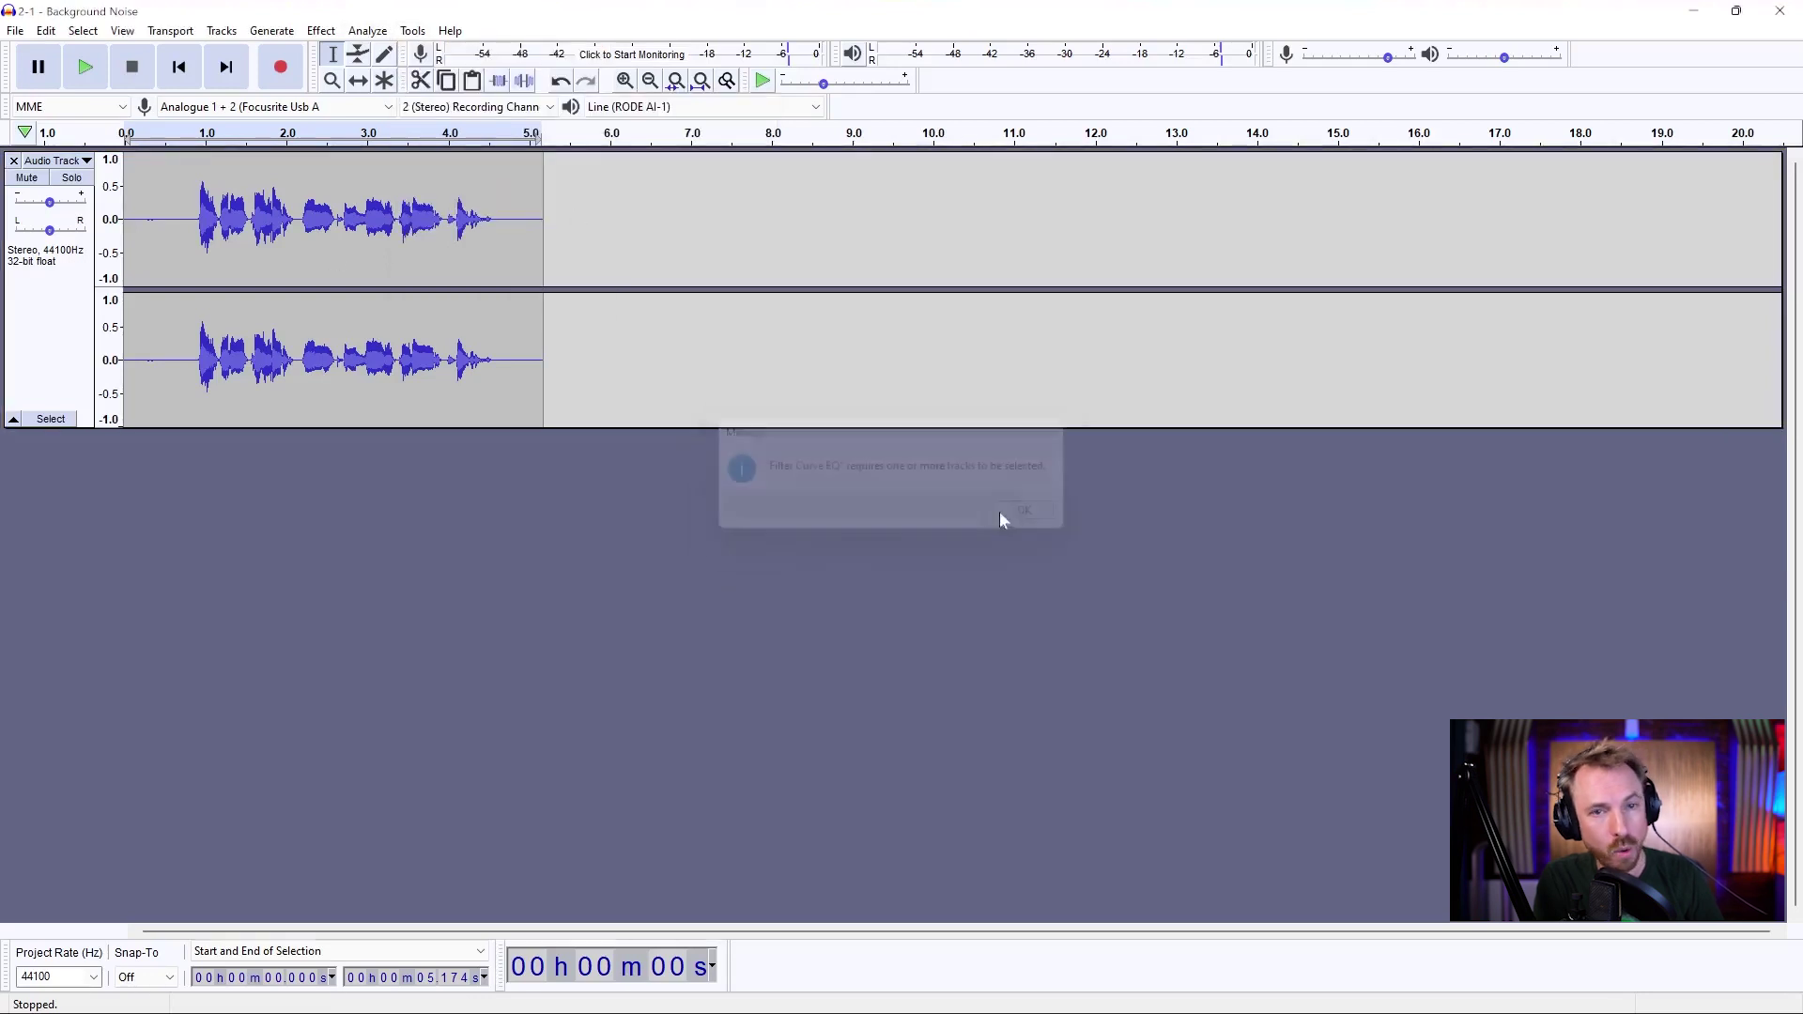
- Select the whole track with Ctrl+A and apply the Mike Voice macro
{"action": "key", "text": "ctrl+a"}
{"action": "left_click", "coordinate": [412, 30]}
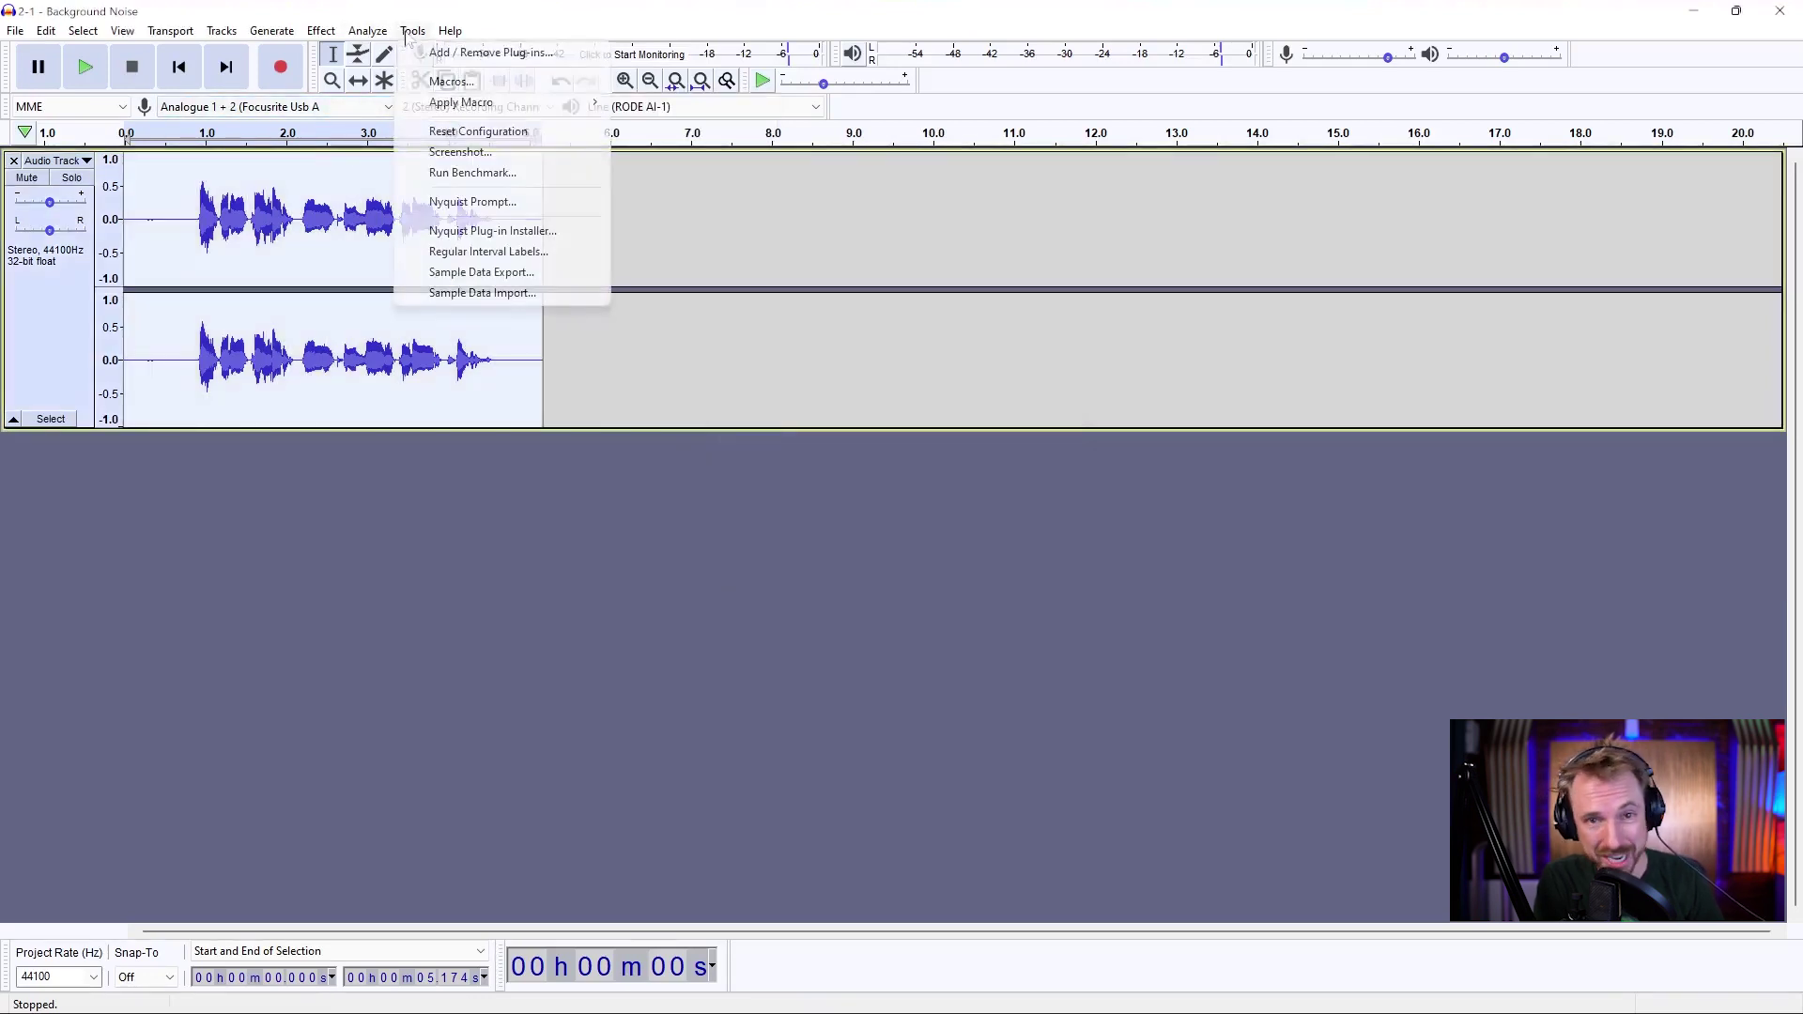
{"action": "mouse_move", "coordinate": [573, 102]}
{"action": "left_click", "coordinate": [677, 173]}
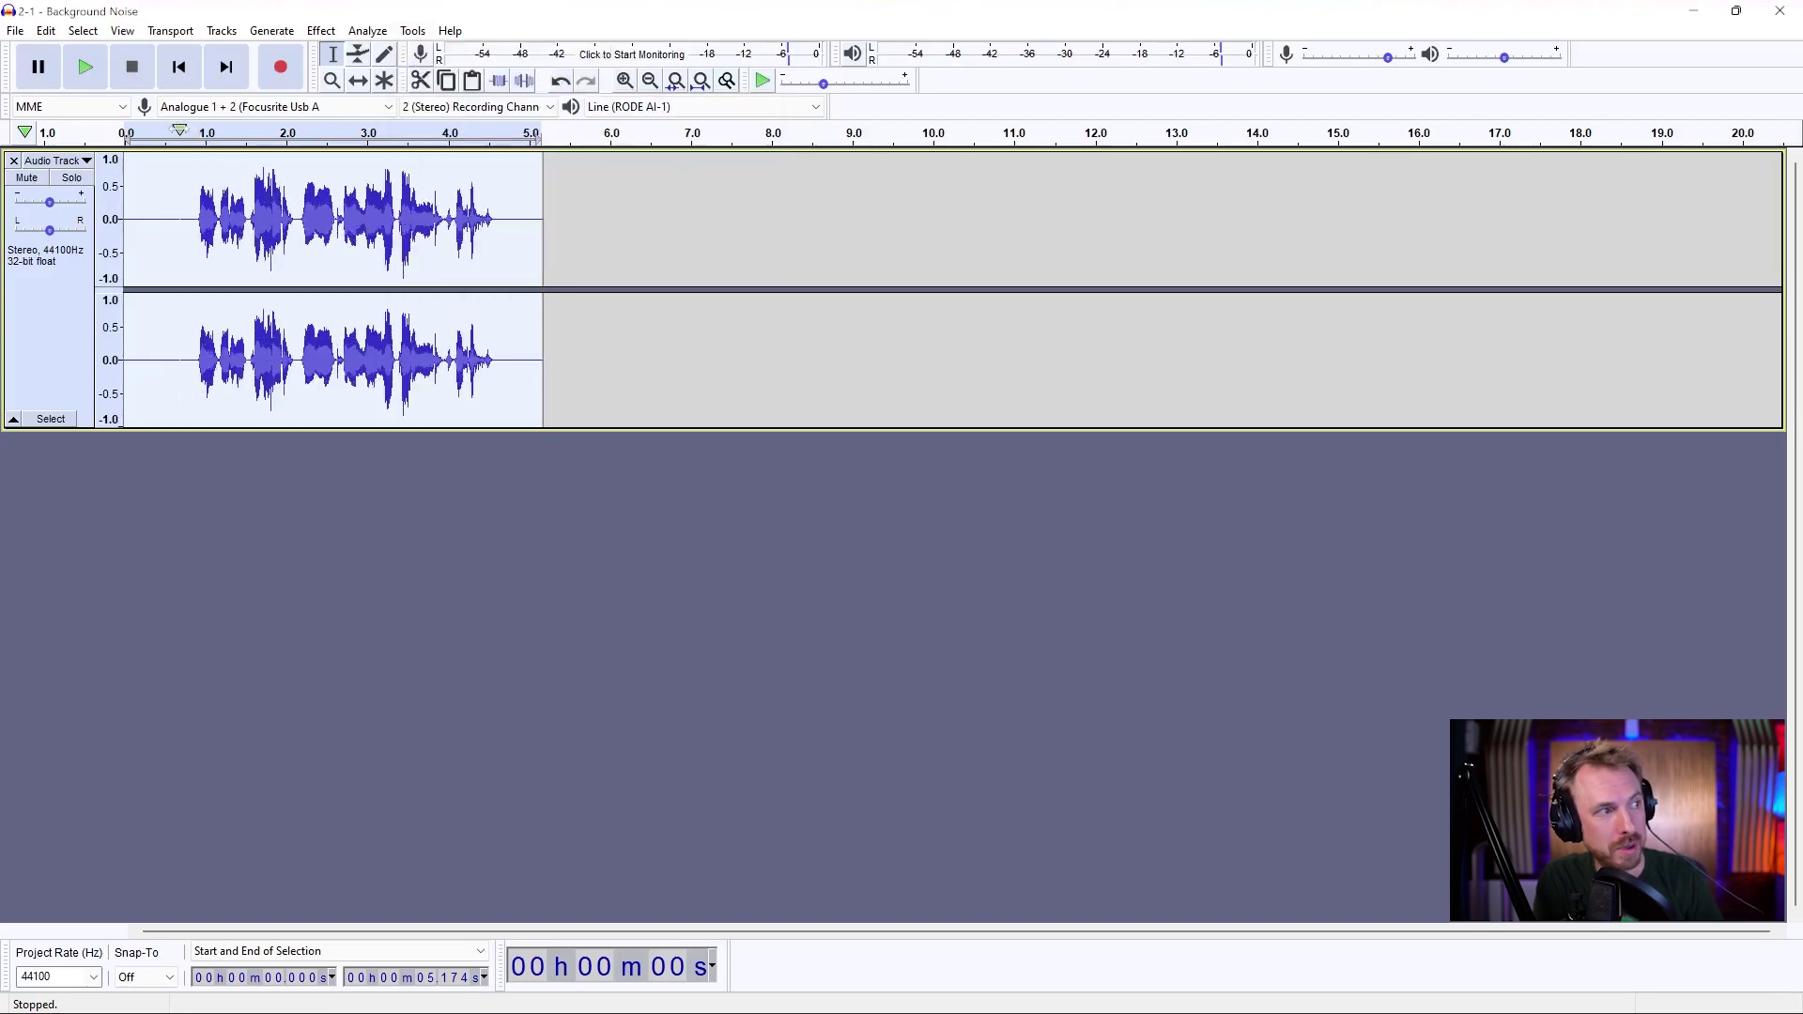
- Play back the processed voice and stop it
{"action": "key", "text": "space"}
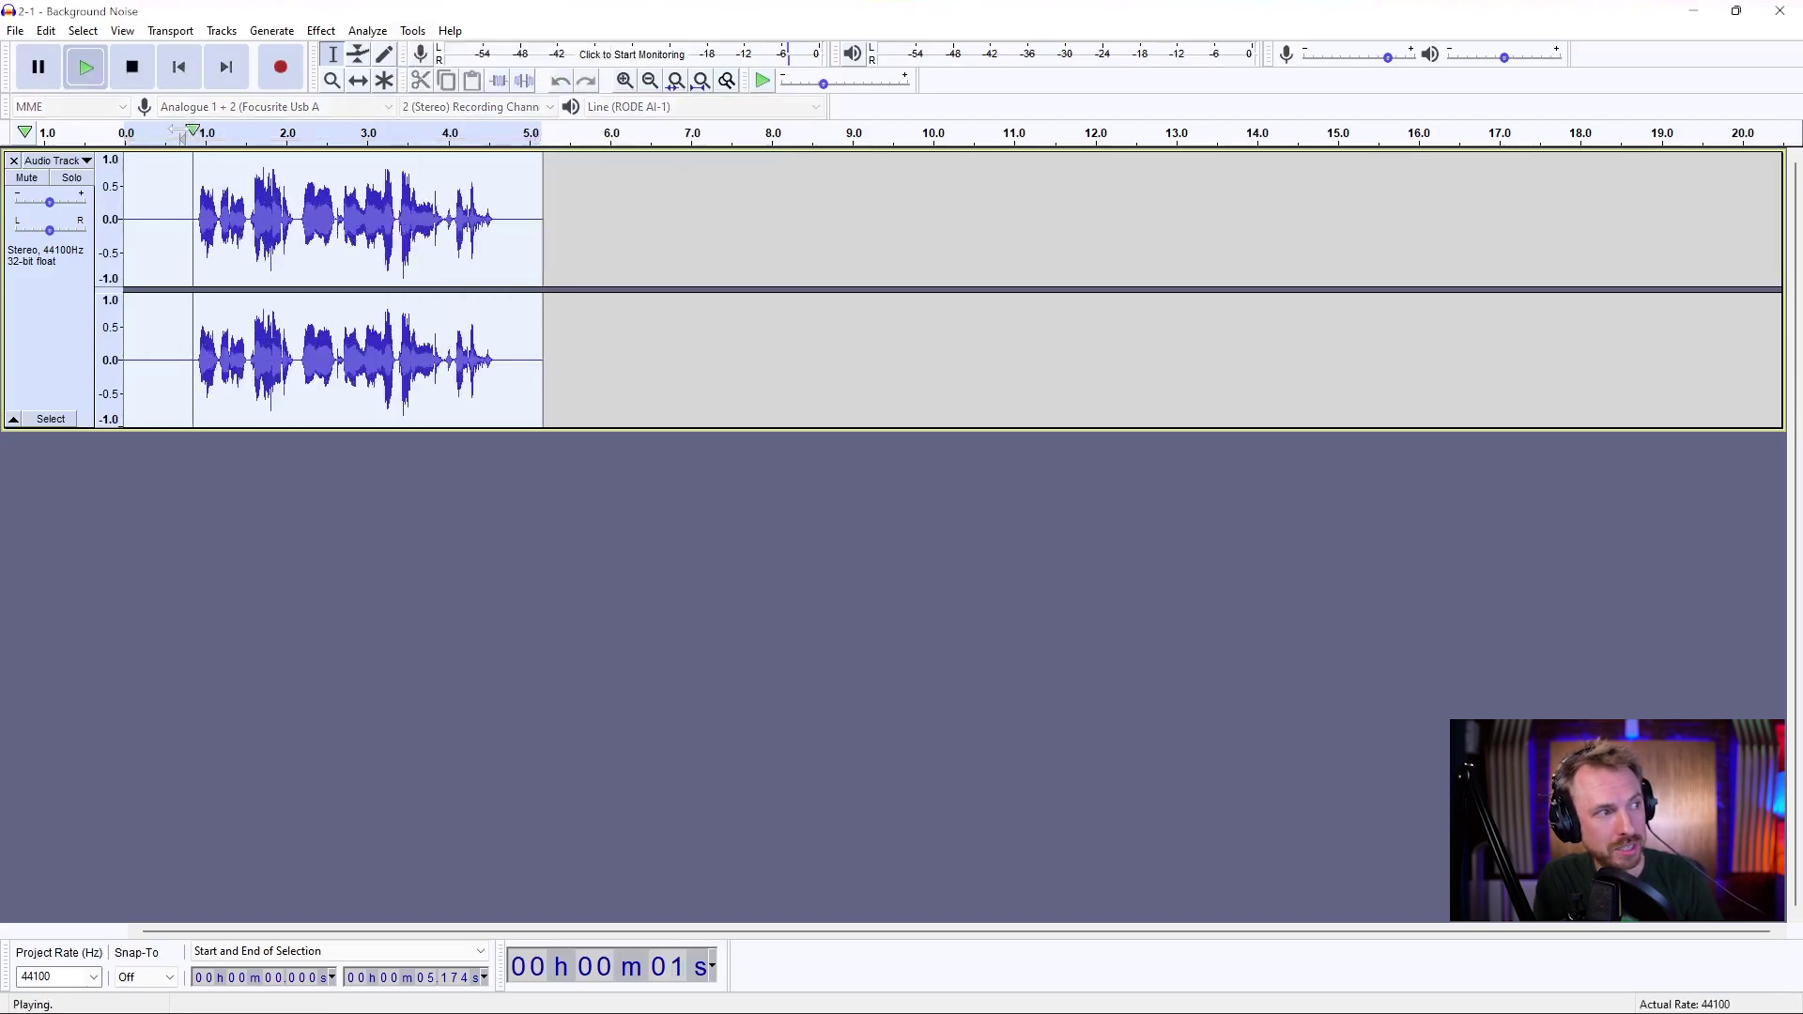
{"action": "left_click", "coordinate": [131, 68]}
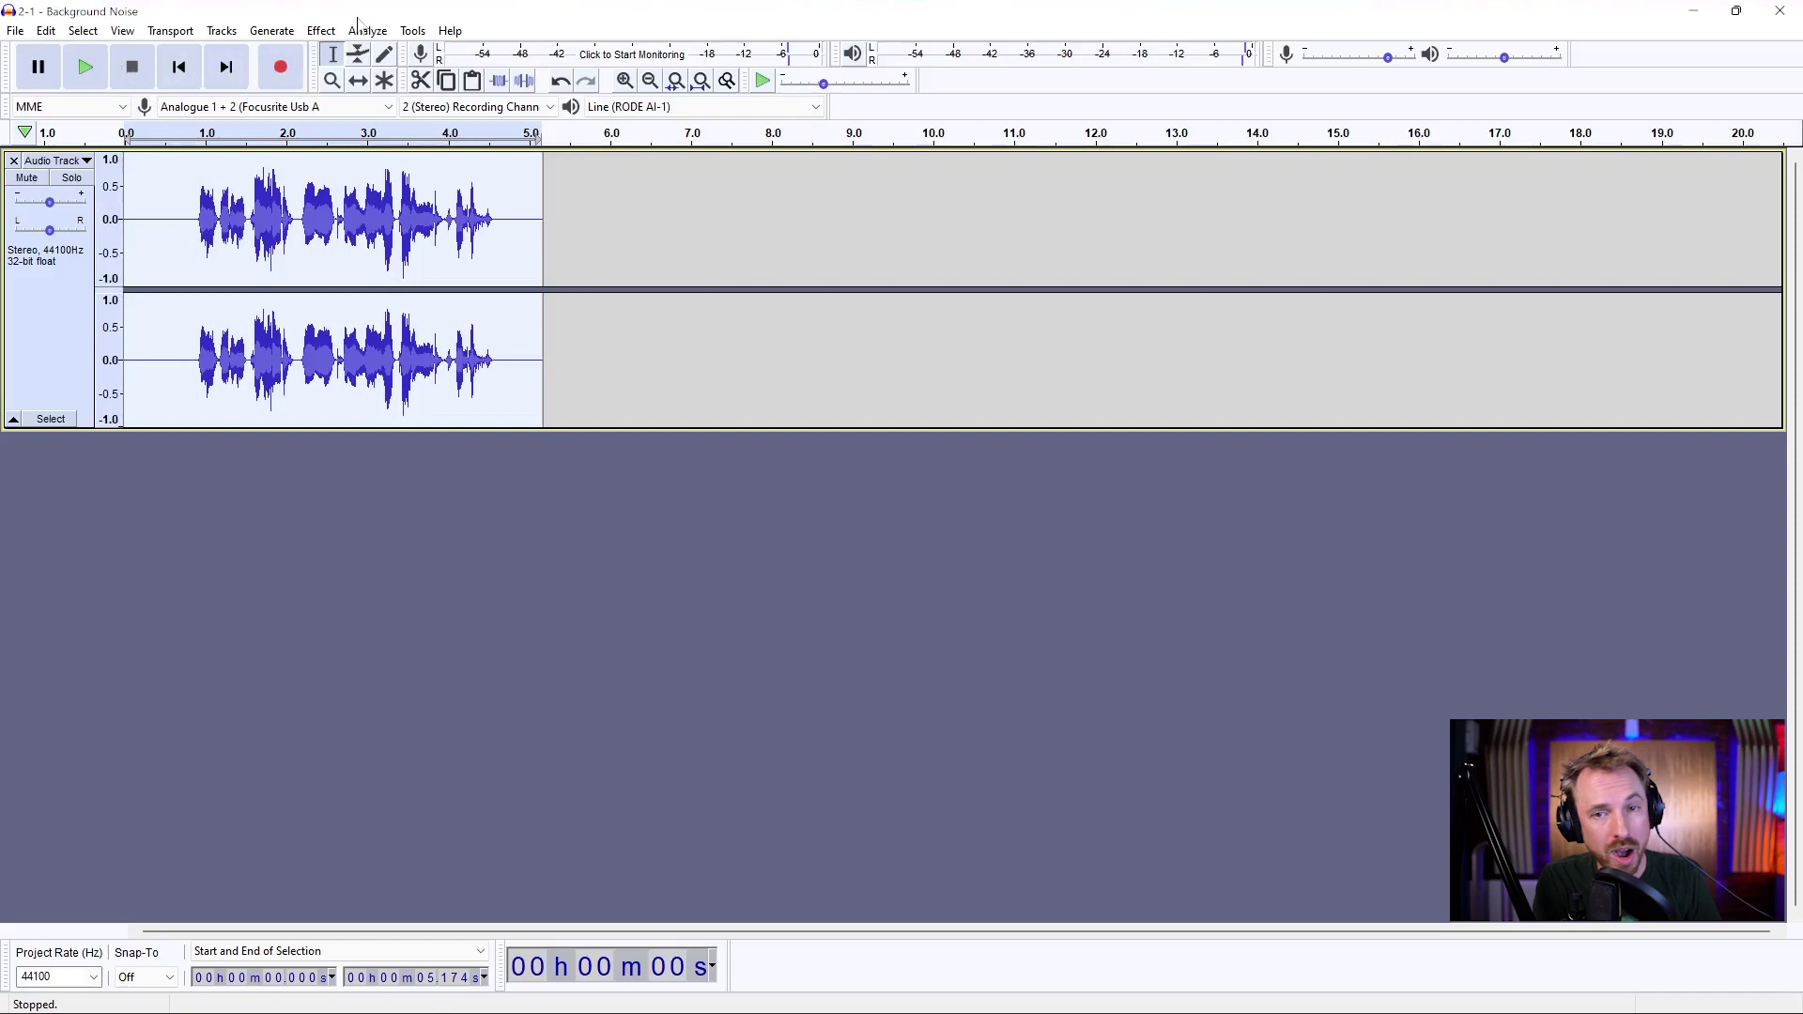
{"action": "left_click", "coordinate": [411, 31]}
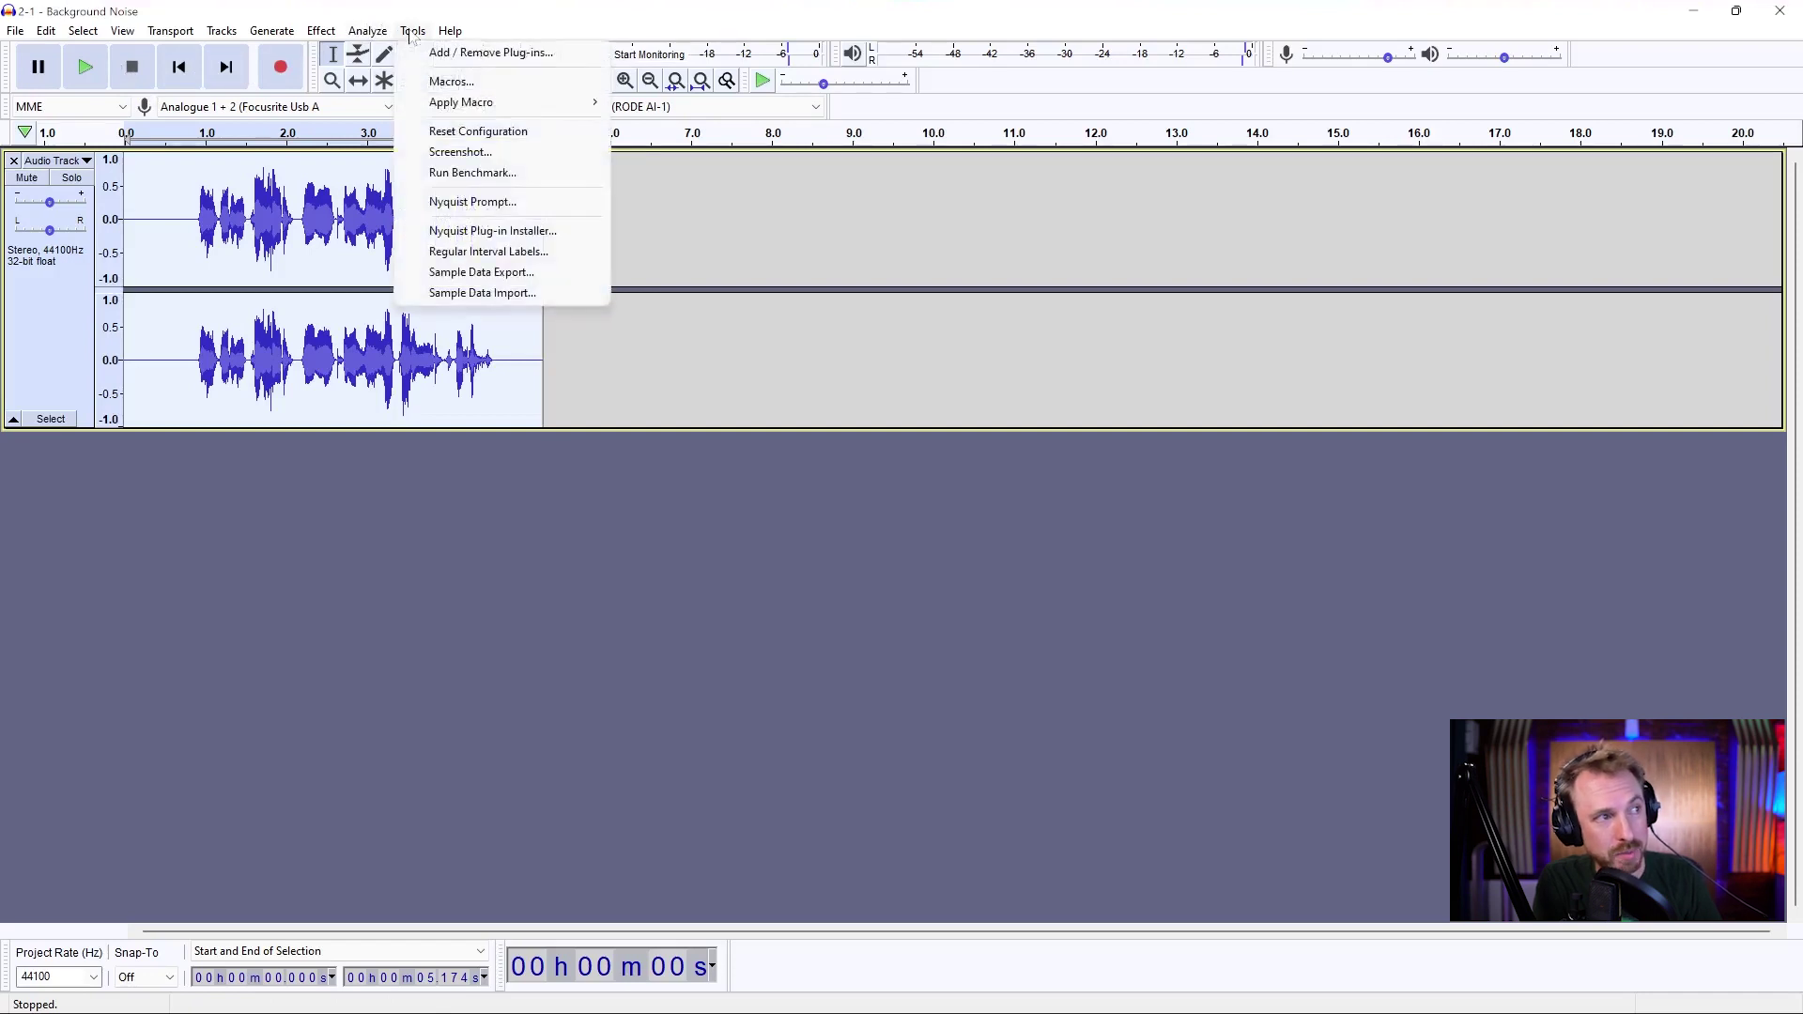
- Export the Mike Voice macro to a text file named Mike Voice
{"action": "left_click", "coordinate": [432, 83]}
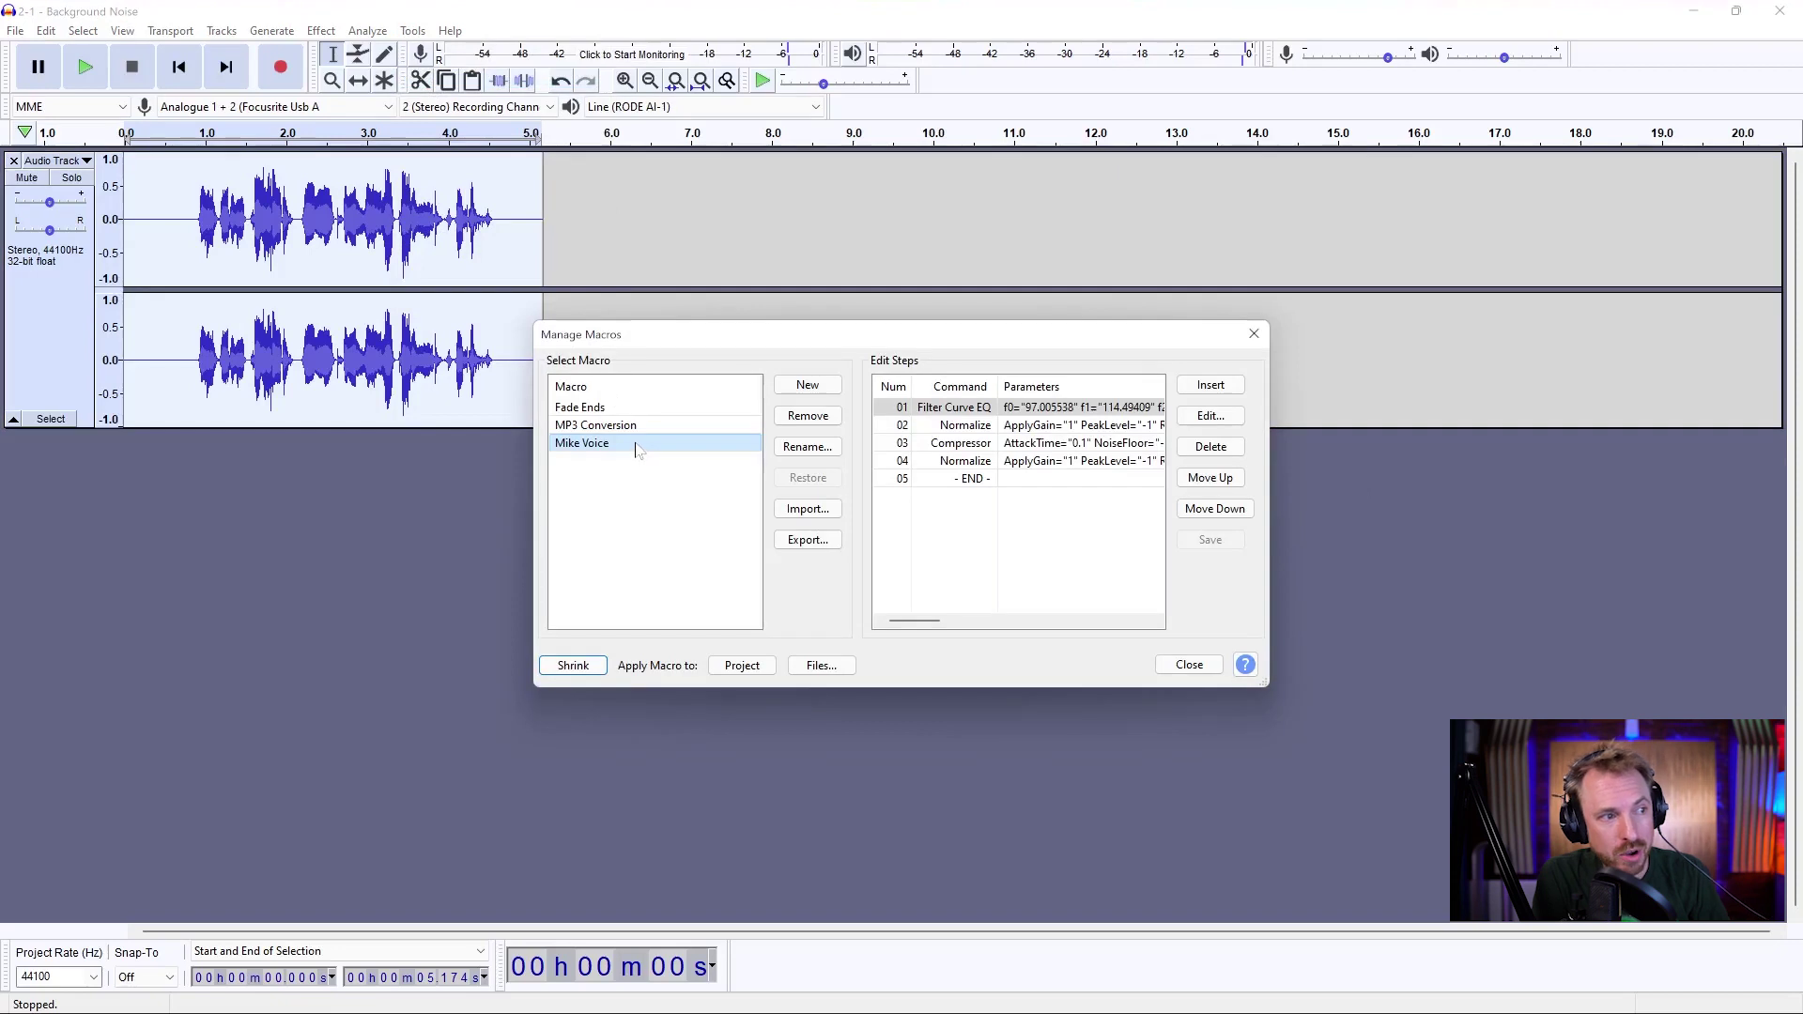
{"action": "left_click", "coordinate": [808, 541]}
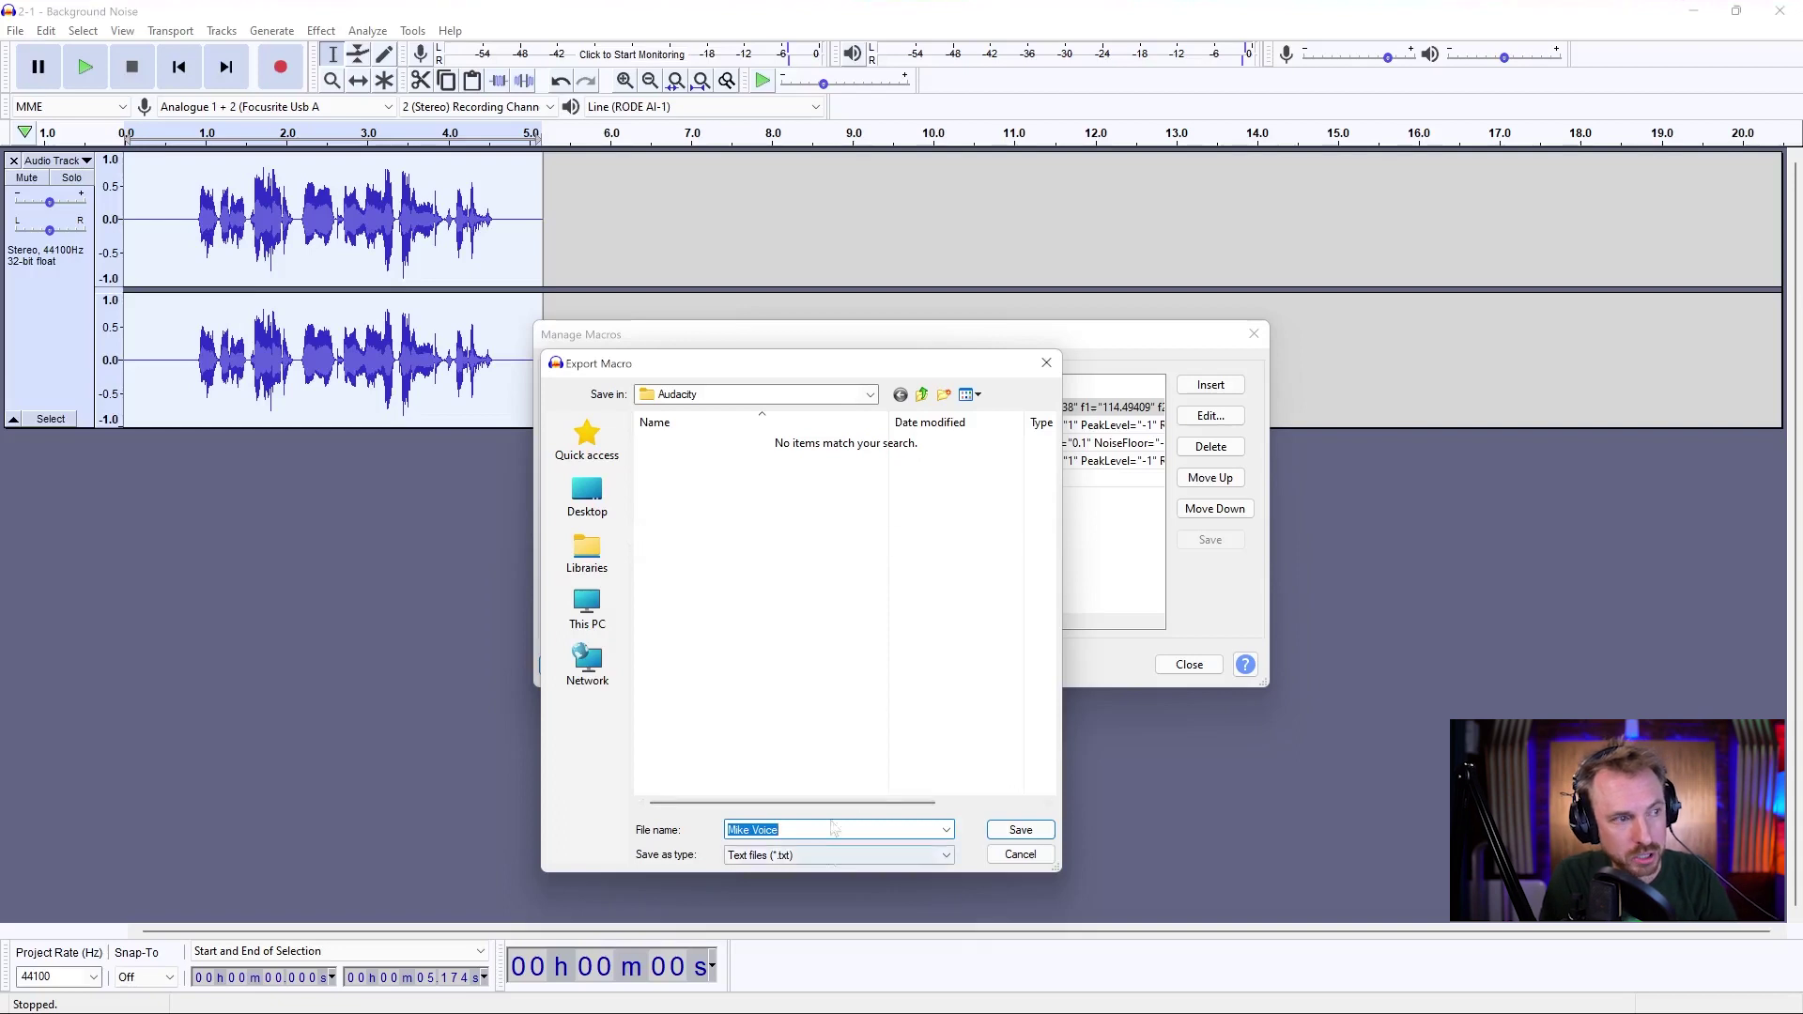
{"action": "left_click", "coordinate": [1007, 834]}
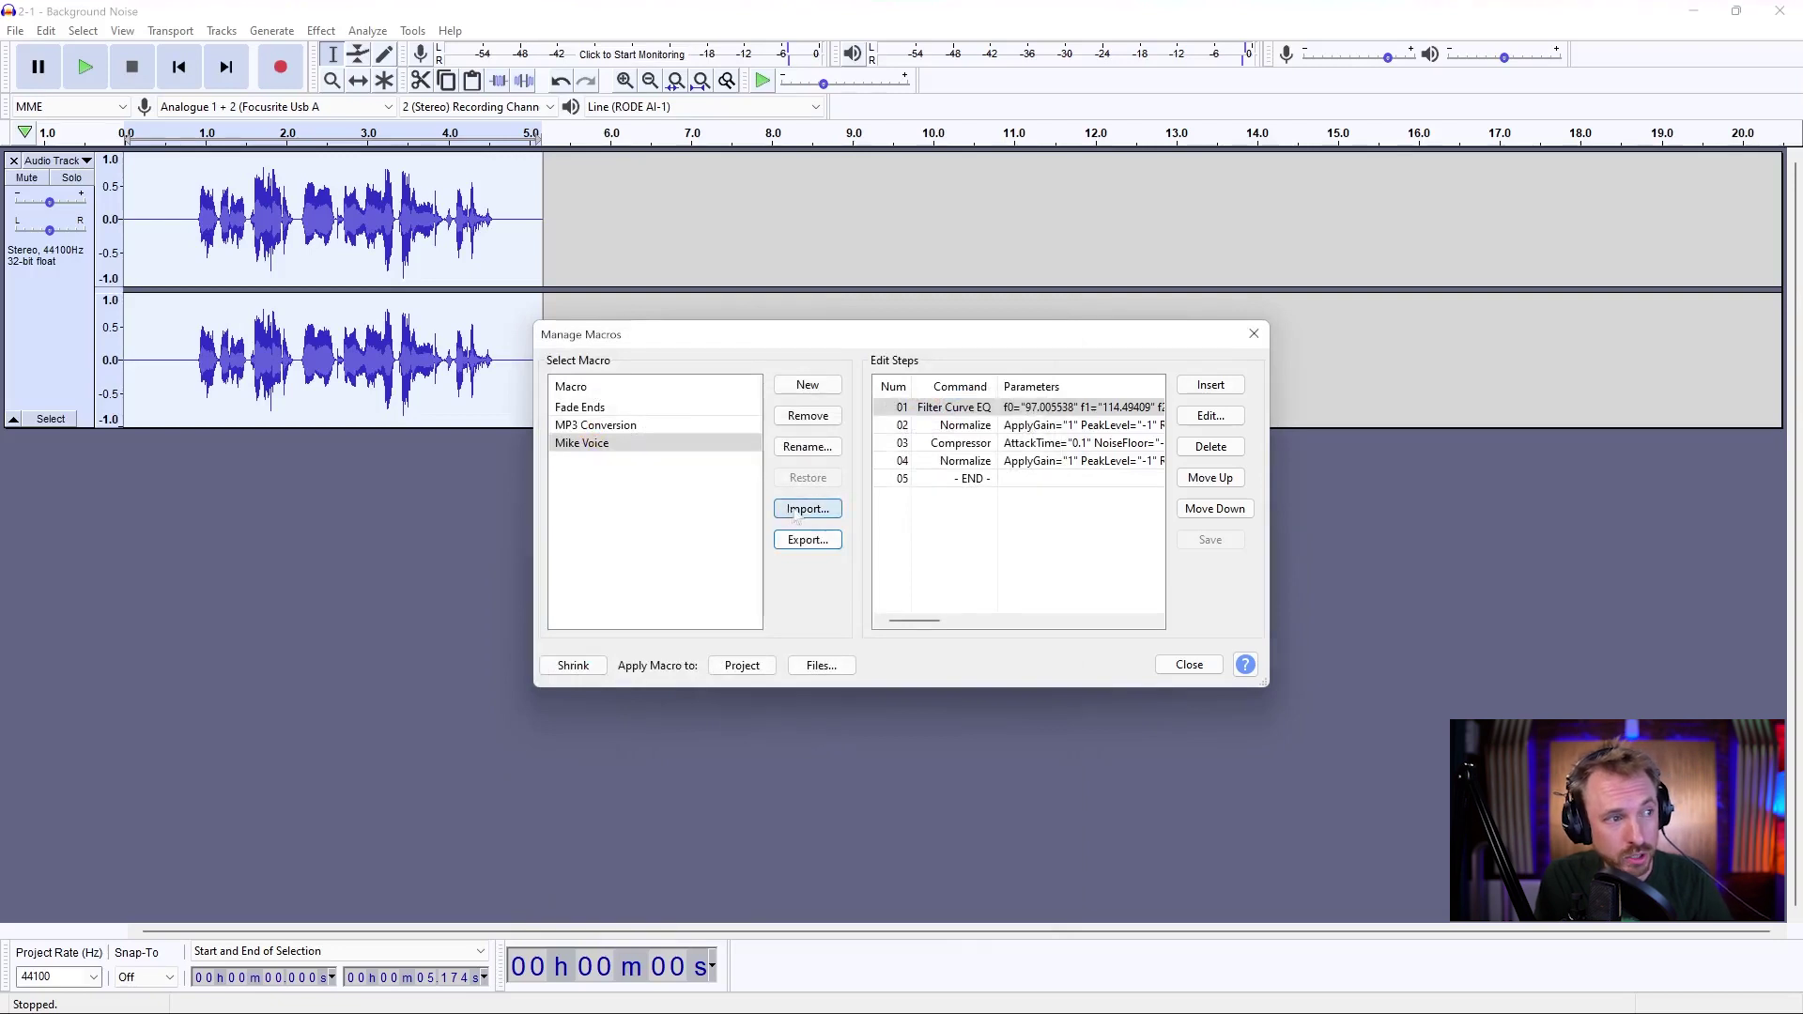
- Reopen the Macros manager and import the Mike Voice file
{"action": "left_click", "coordinate": [1206, 669]}
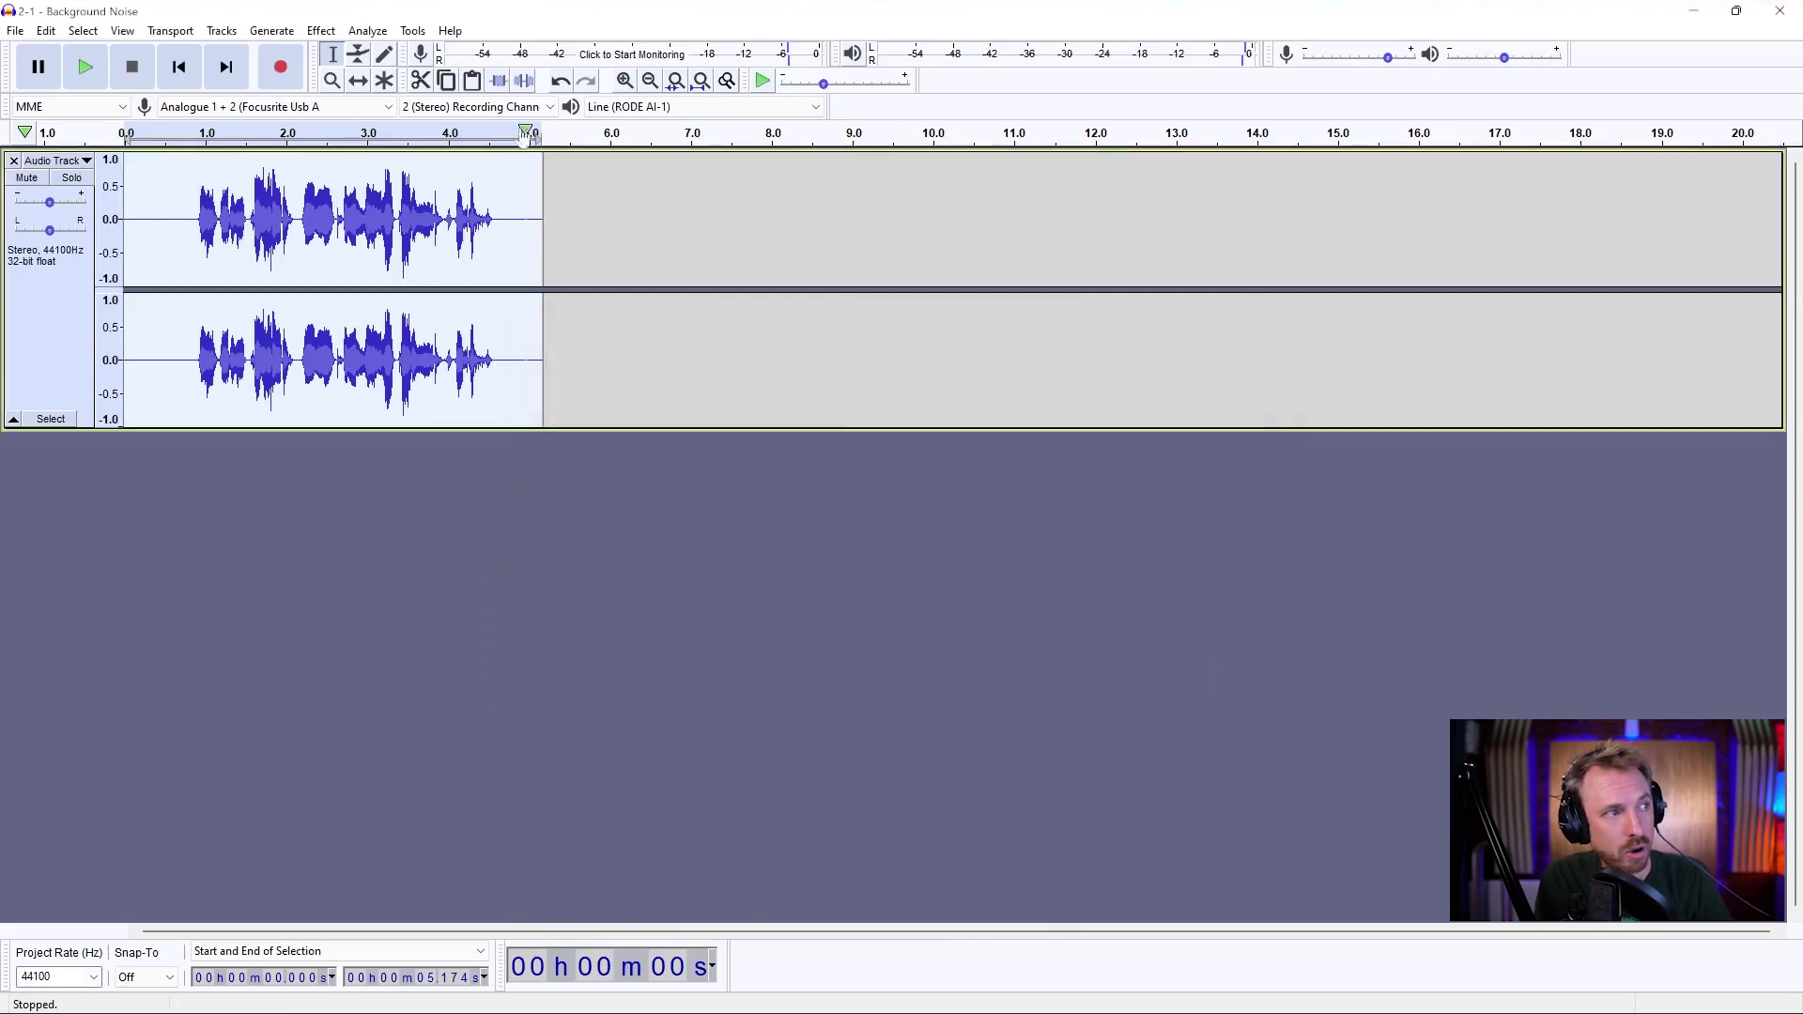
{"action": "left_click", "coordinate": [413, 31]}
{"action": "left_click", "coordinate": [437, 80]}
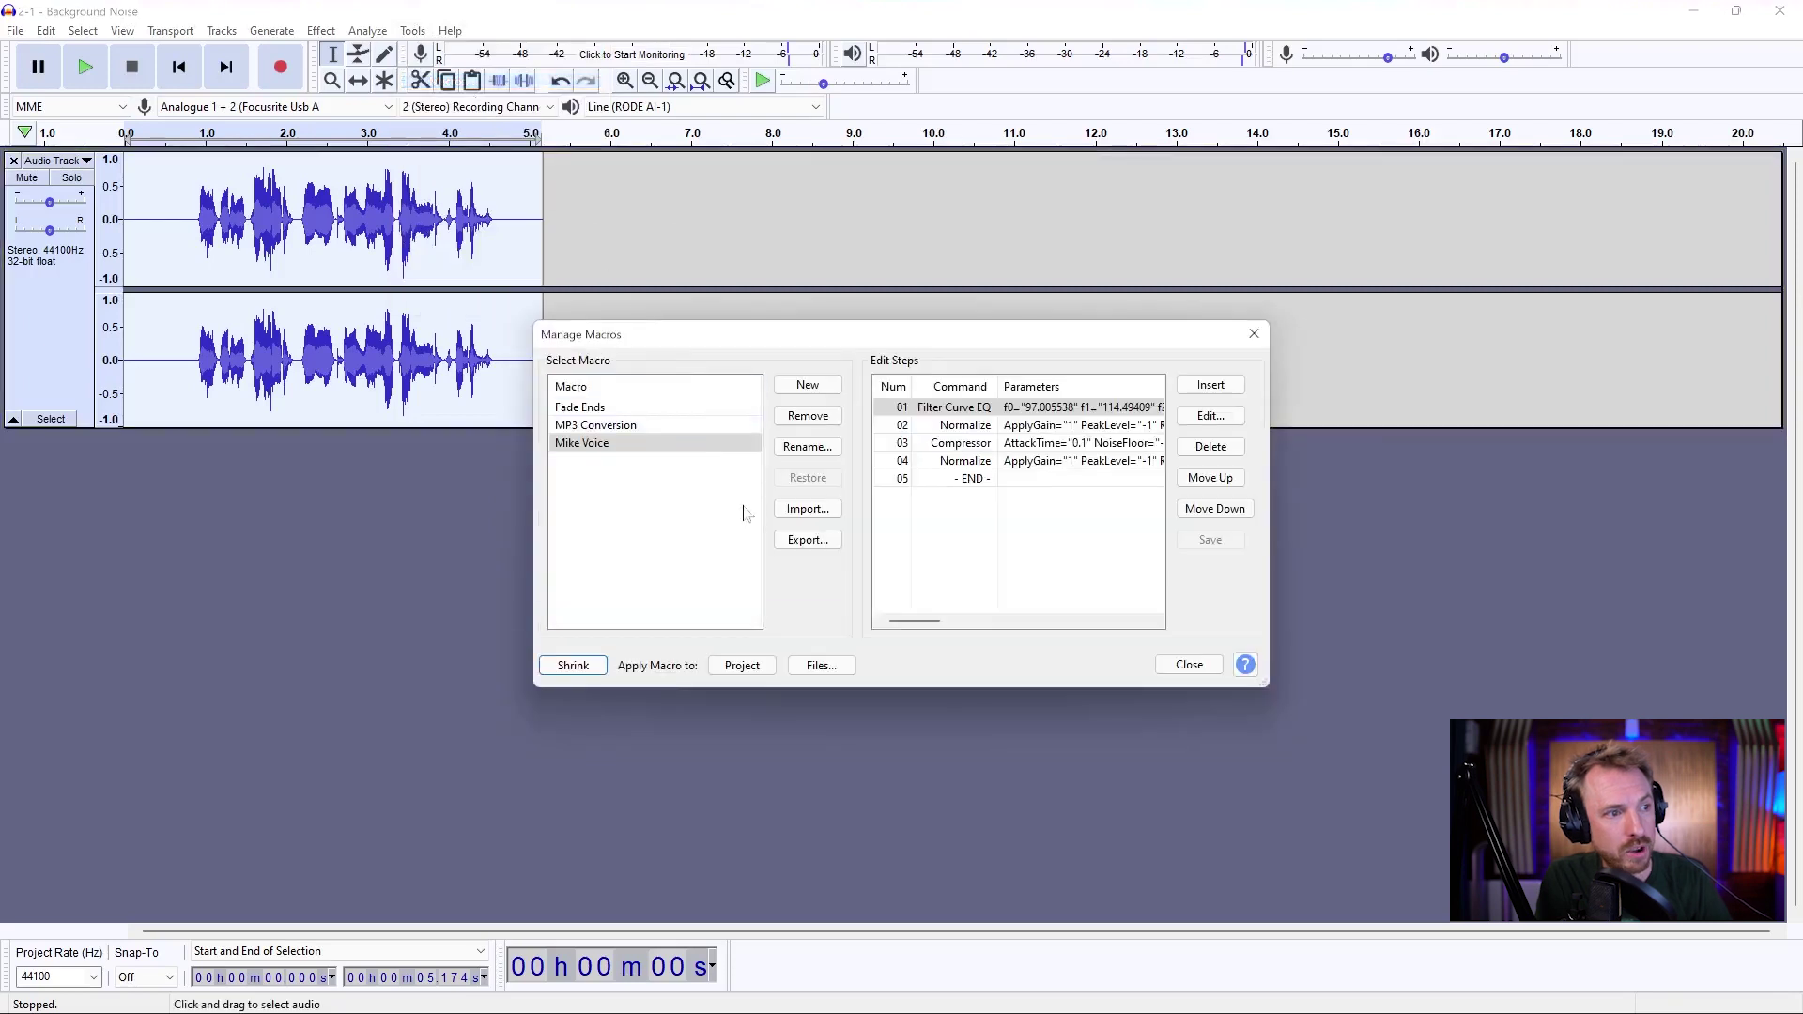
{"action": "left_click", "coordinate": [832, 510]}
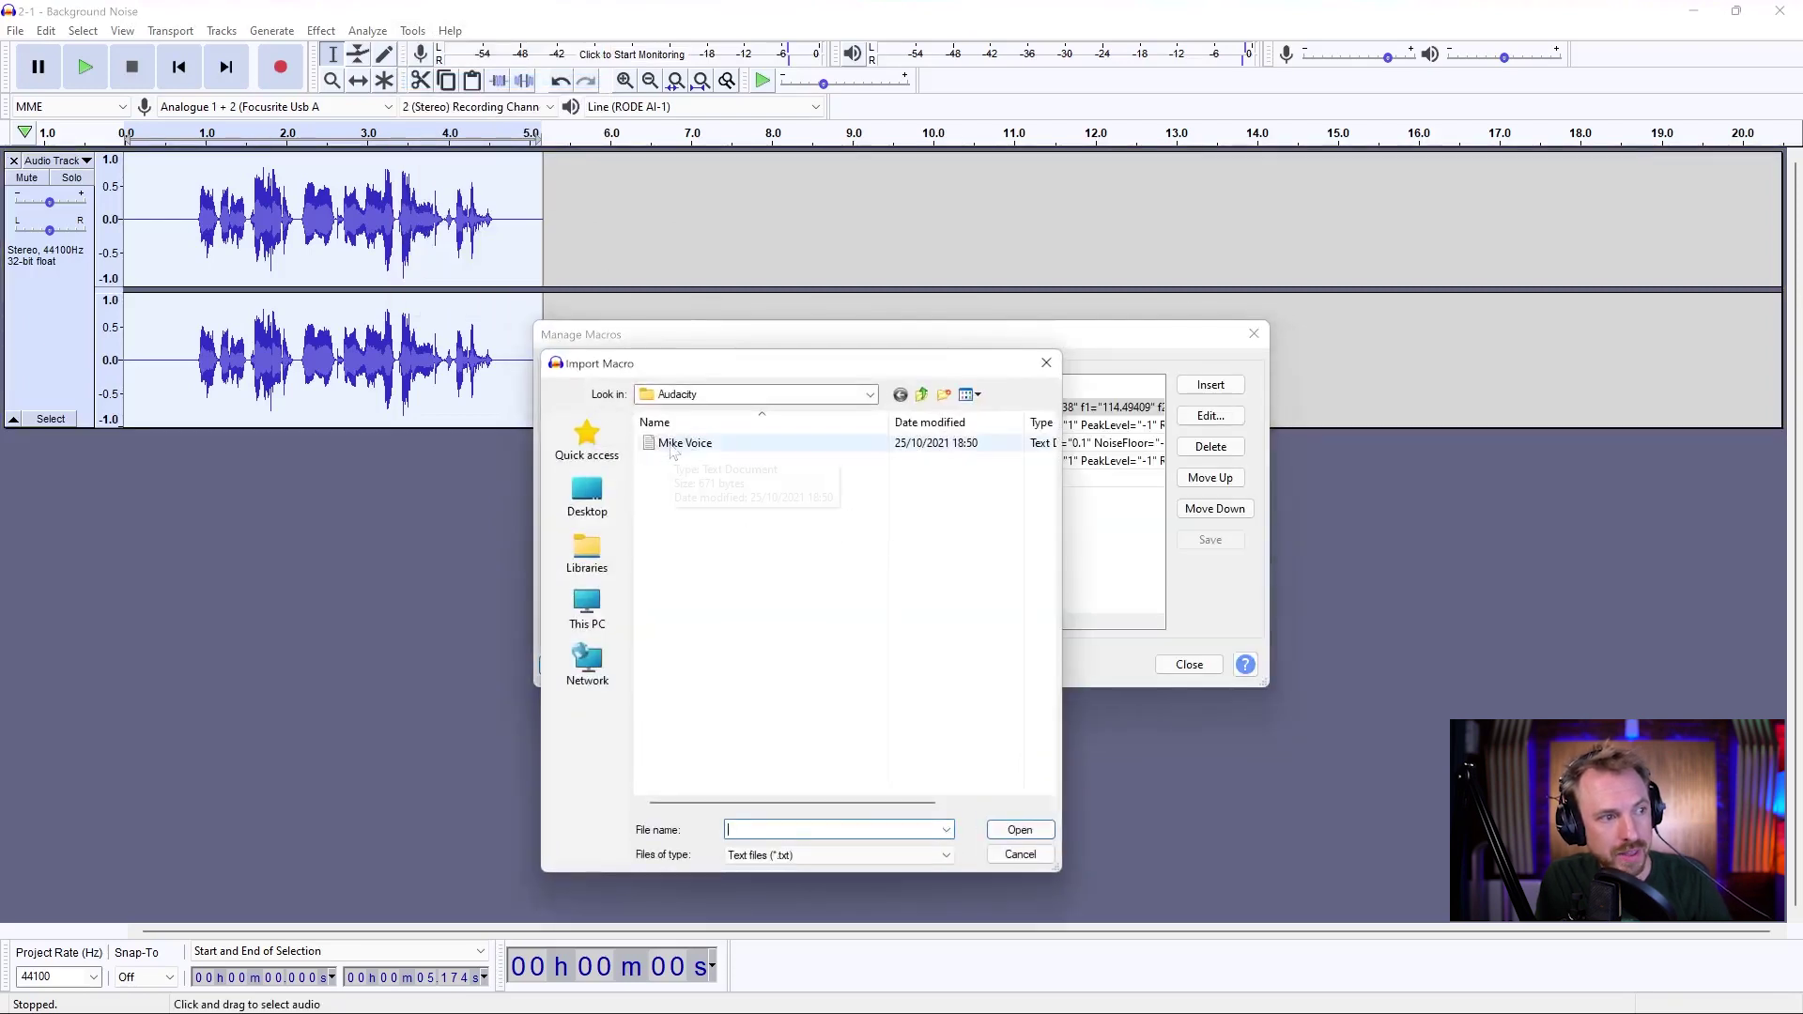
{"action": "double_click", "coordinate": [680, 445]}
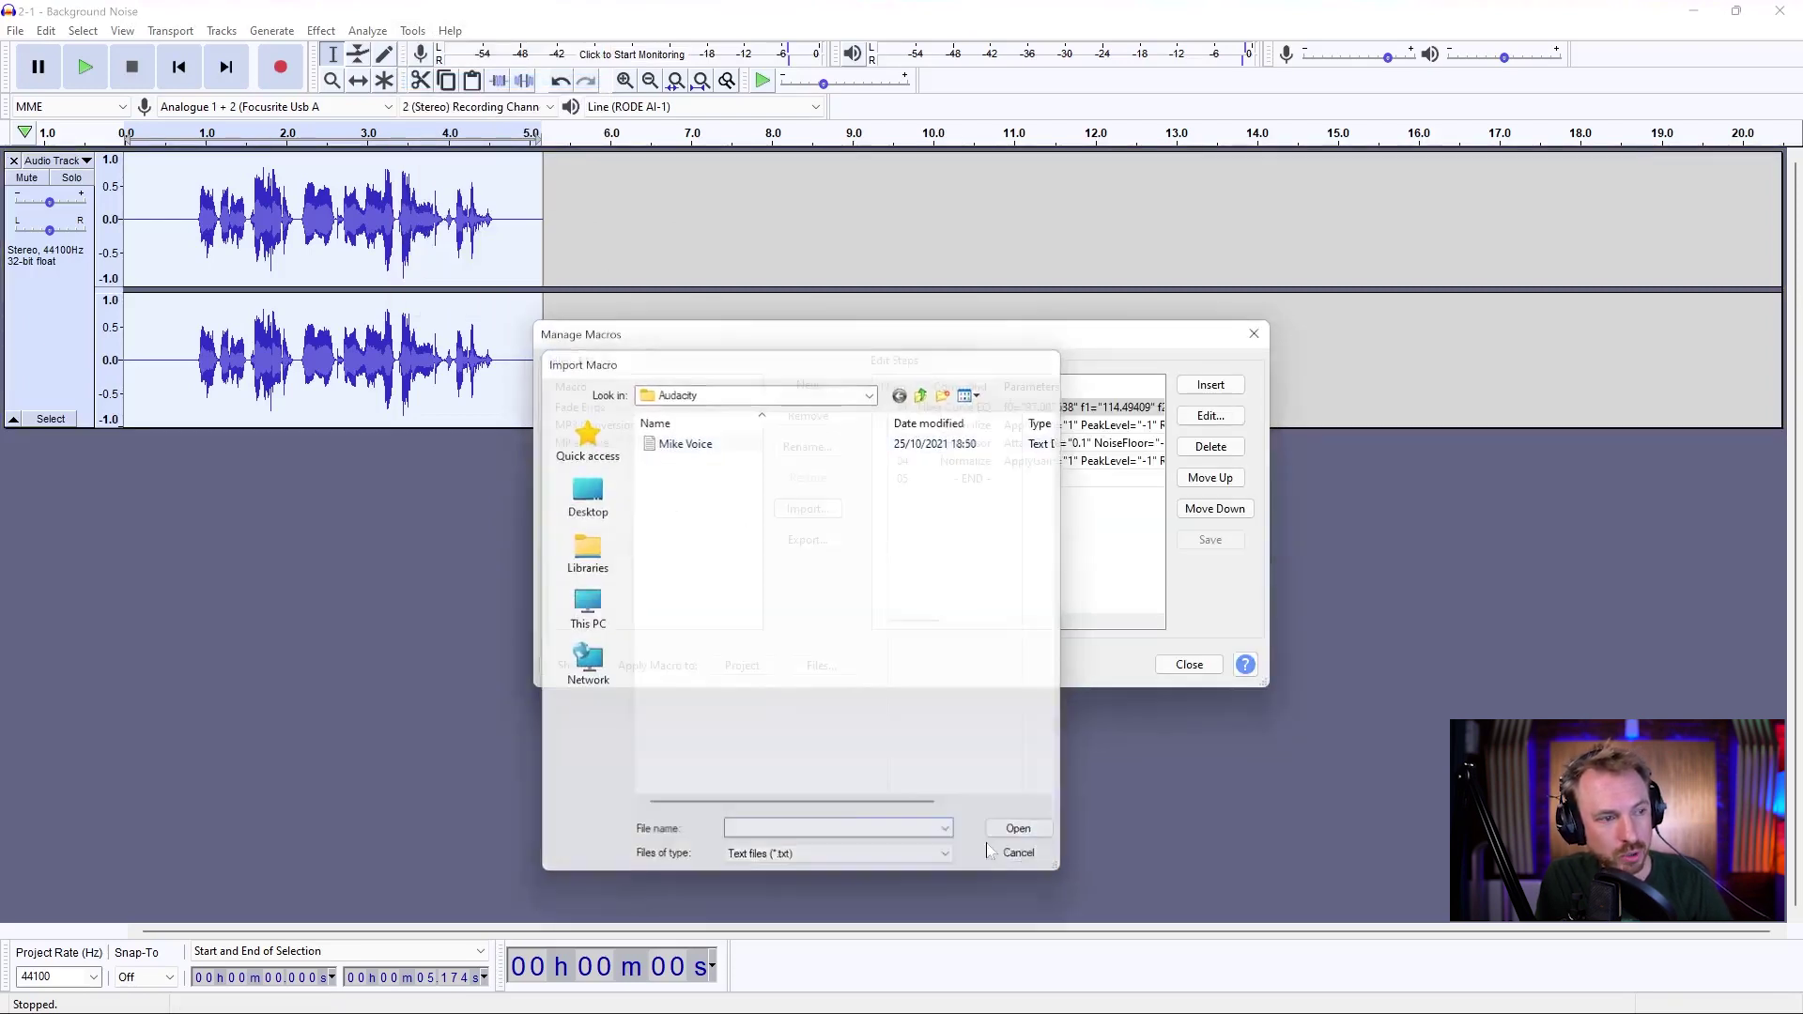
- Remove the Mike Voice macro, then import it again from the saved file
{"action": "left_click", "coordinate": [806, 418]}
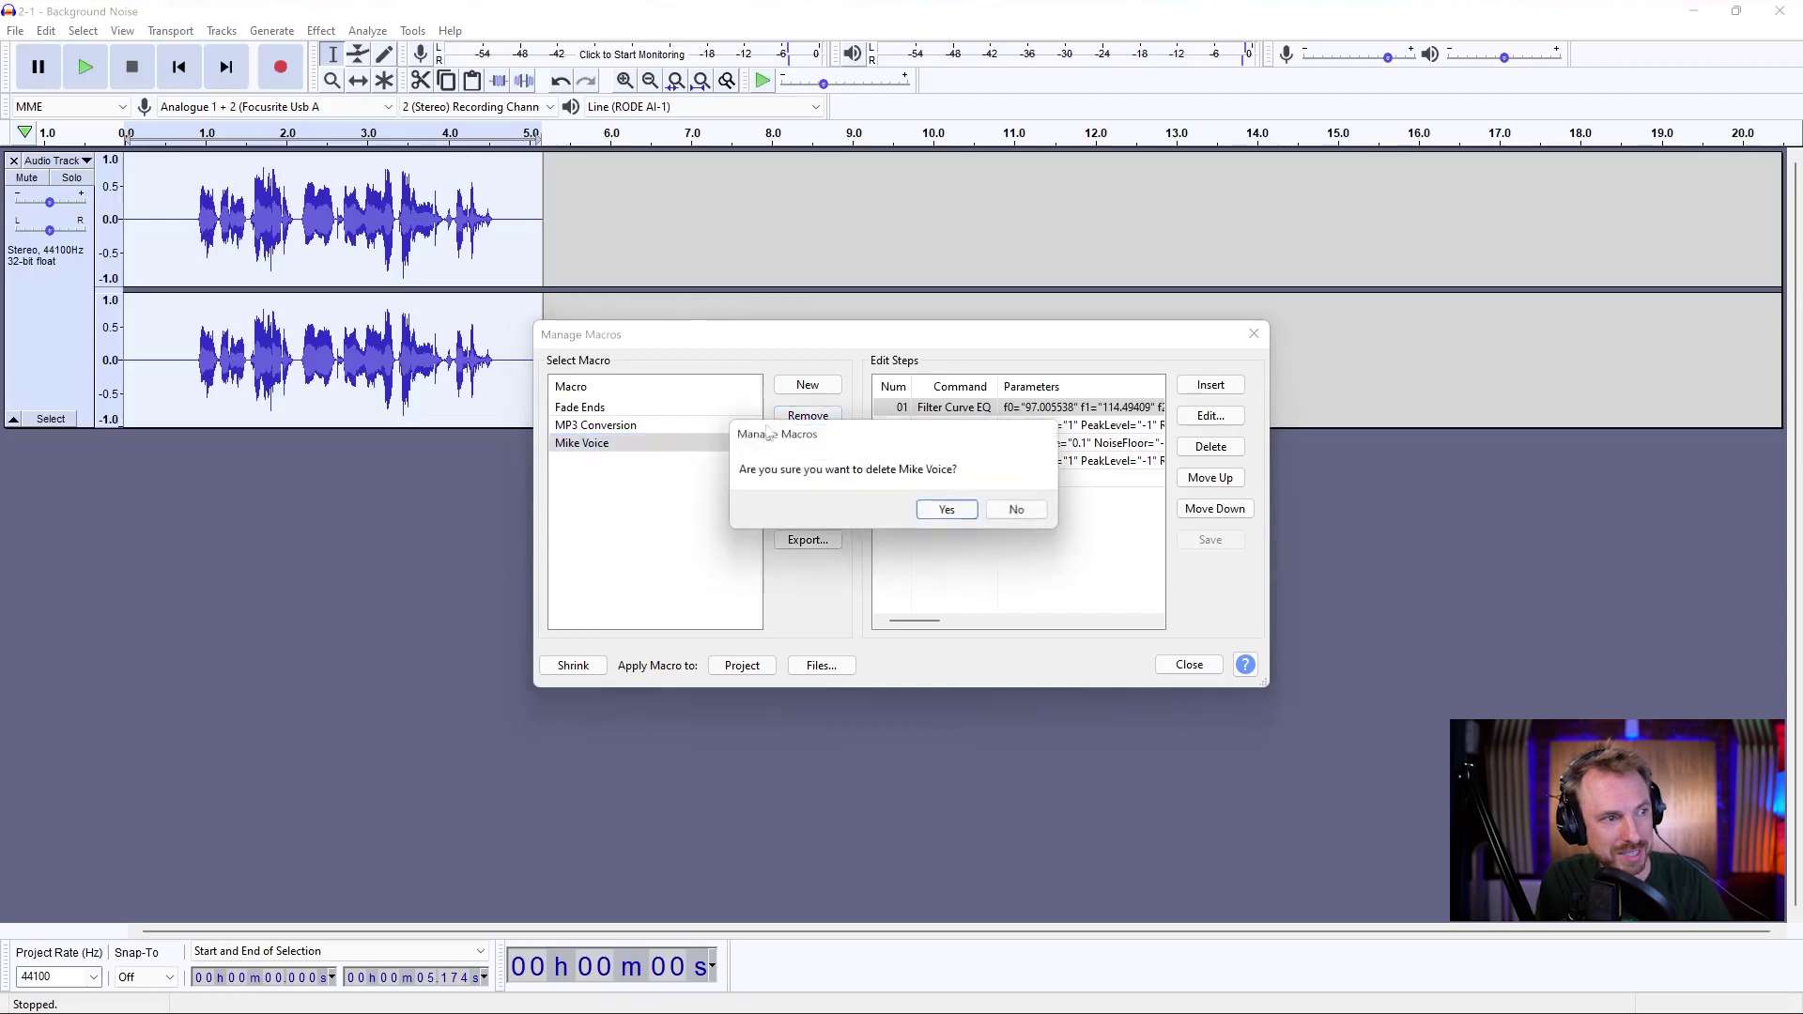
{"action": "left_click", "coordinate": [967, 510]}
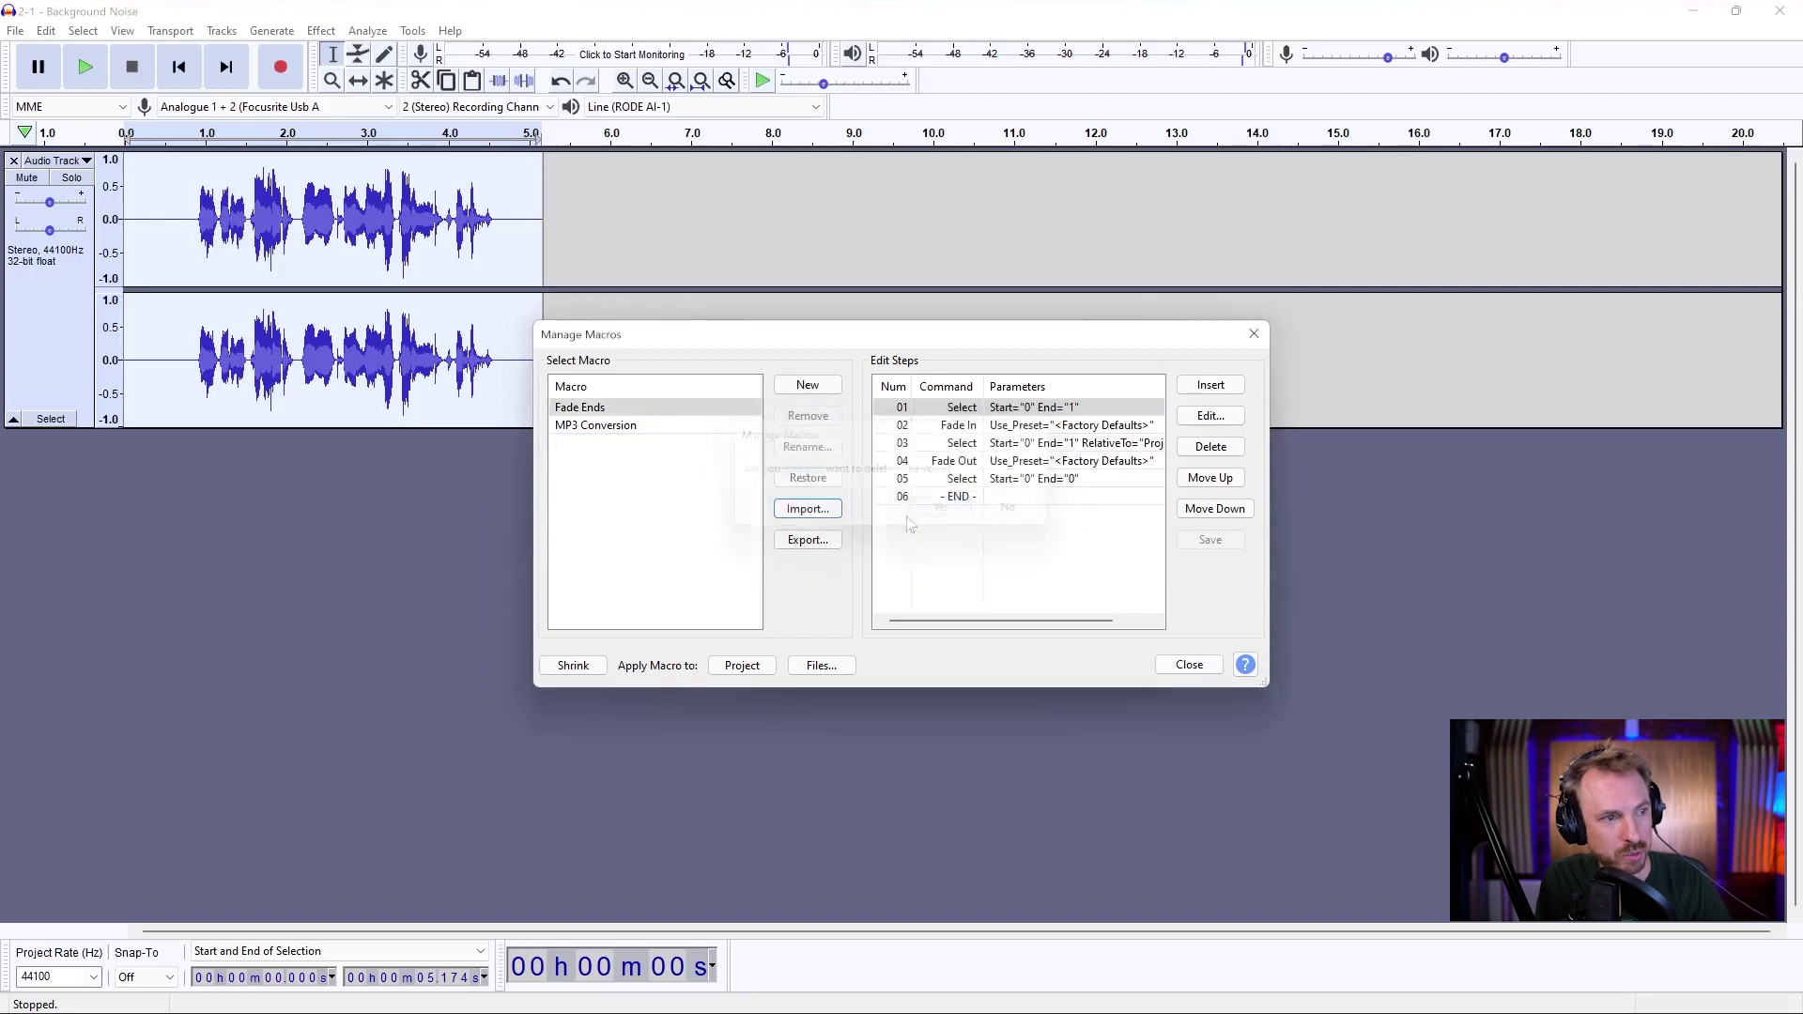
{"action": "left_click", "coordinate": [807, 509]}
{"action": "double_click", "coordinate": [669, 443]}
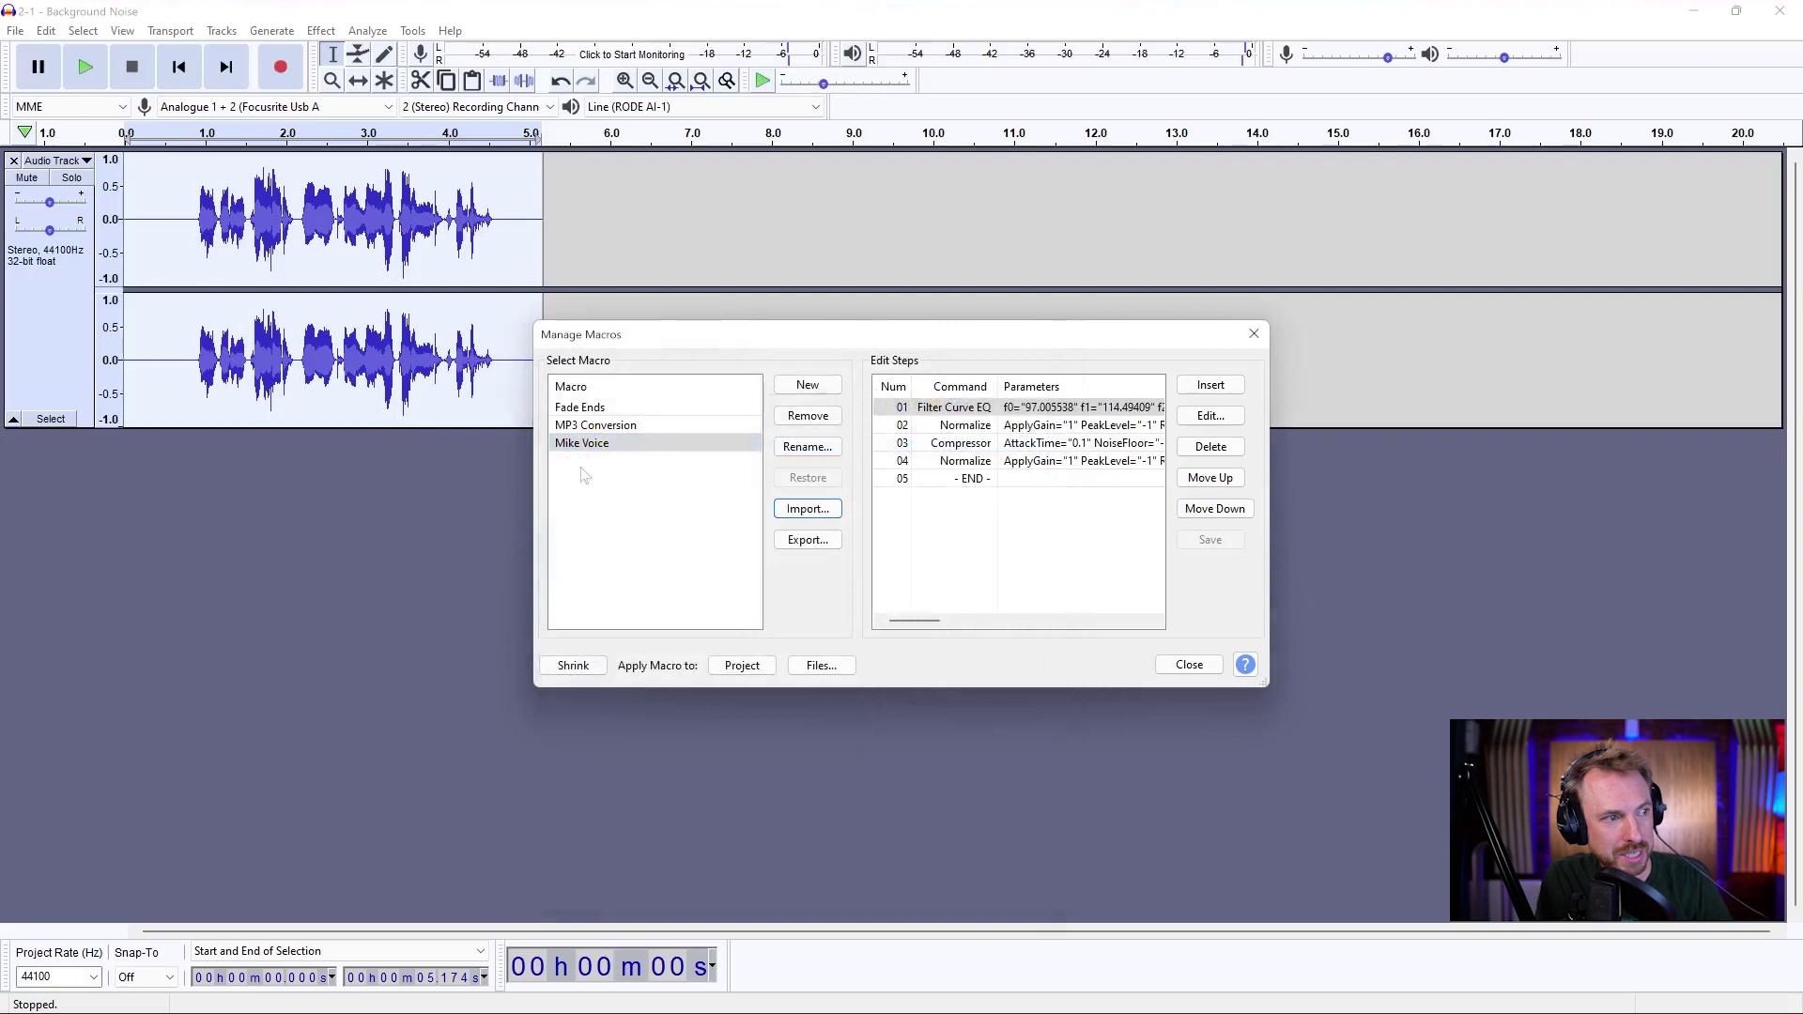